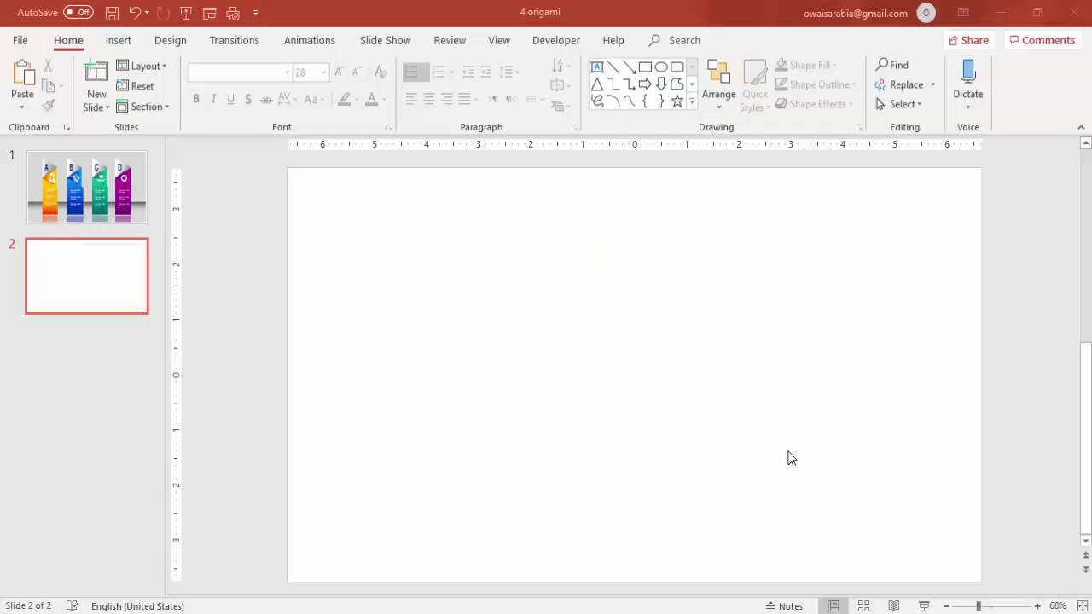
Draw a tall rectangle about 4.03" high and 1.94" wide near the centre of slide 2
left_click(119, 42)
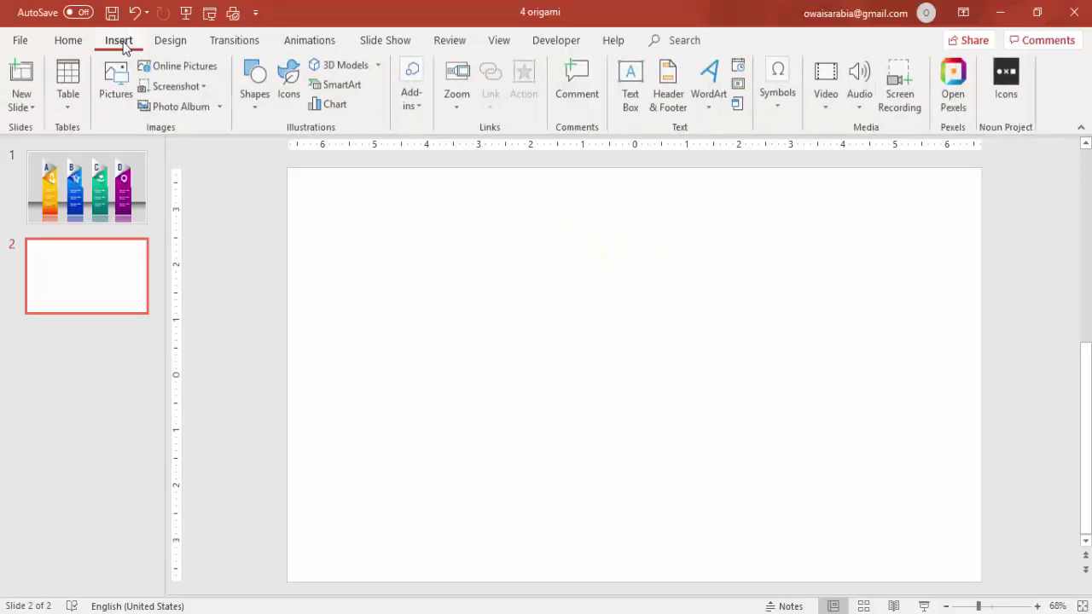
left_click(256, 94)
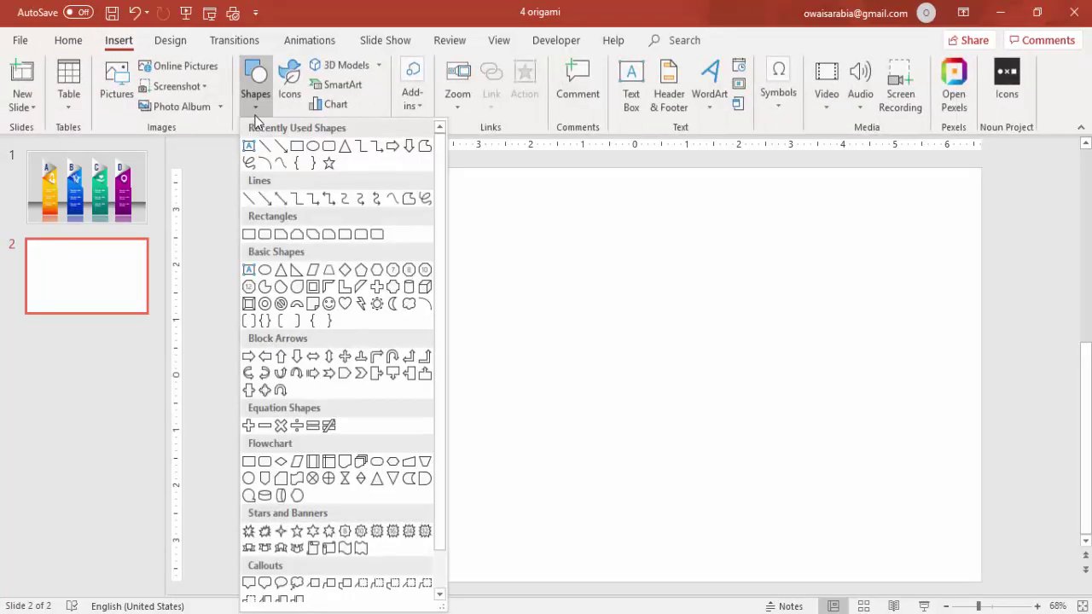
left_click(250, 237)
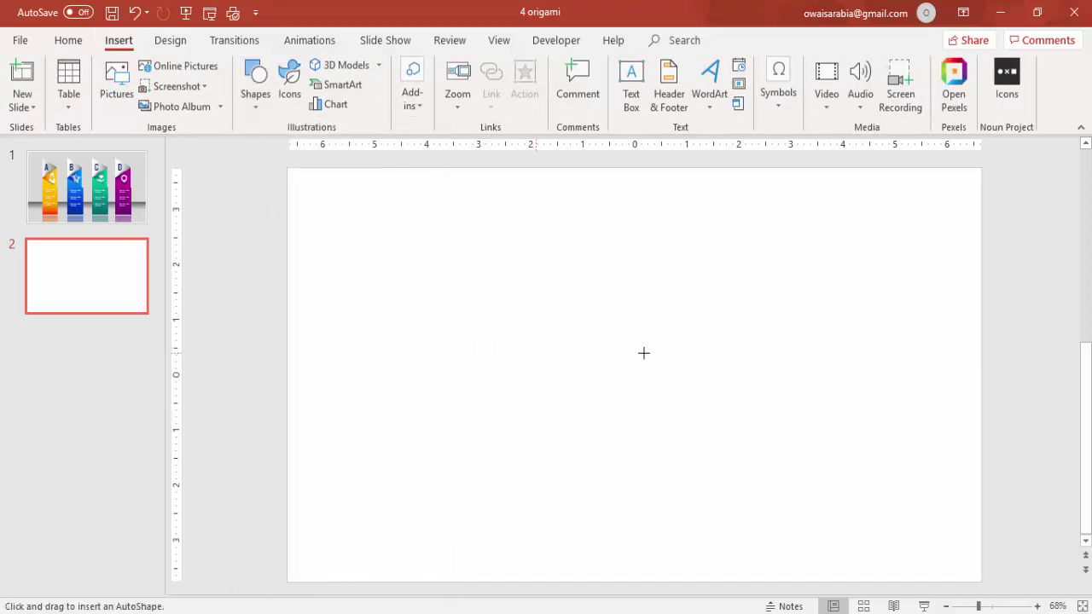
left_click_drag(576, 350, 679, 561)
left_click_drag(646, 497, 638, 453)
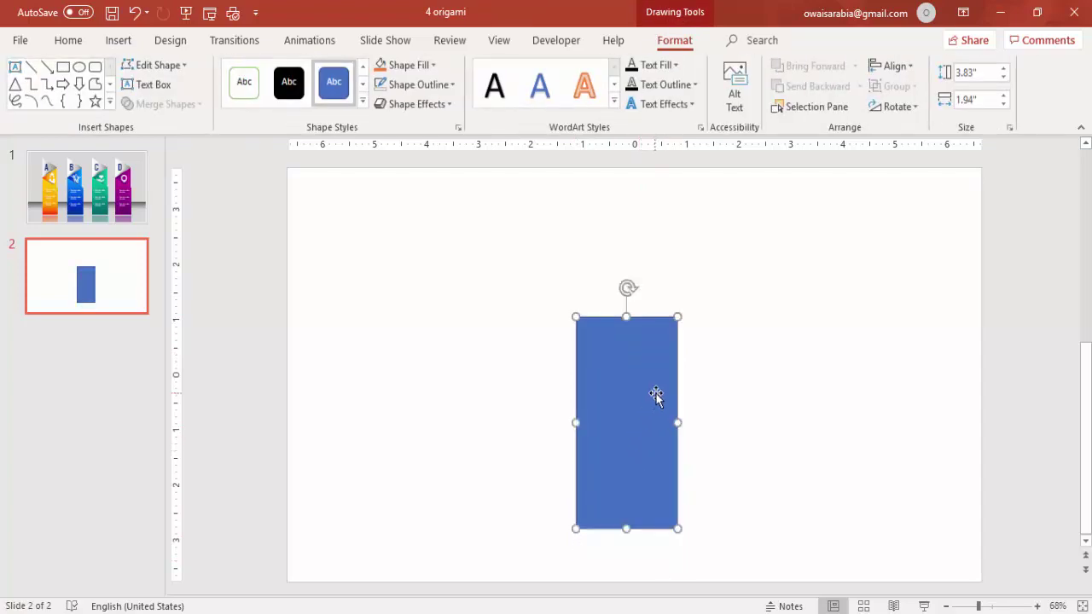
left_click_drag(627, 315, 627, 305)
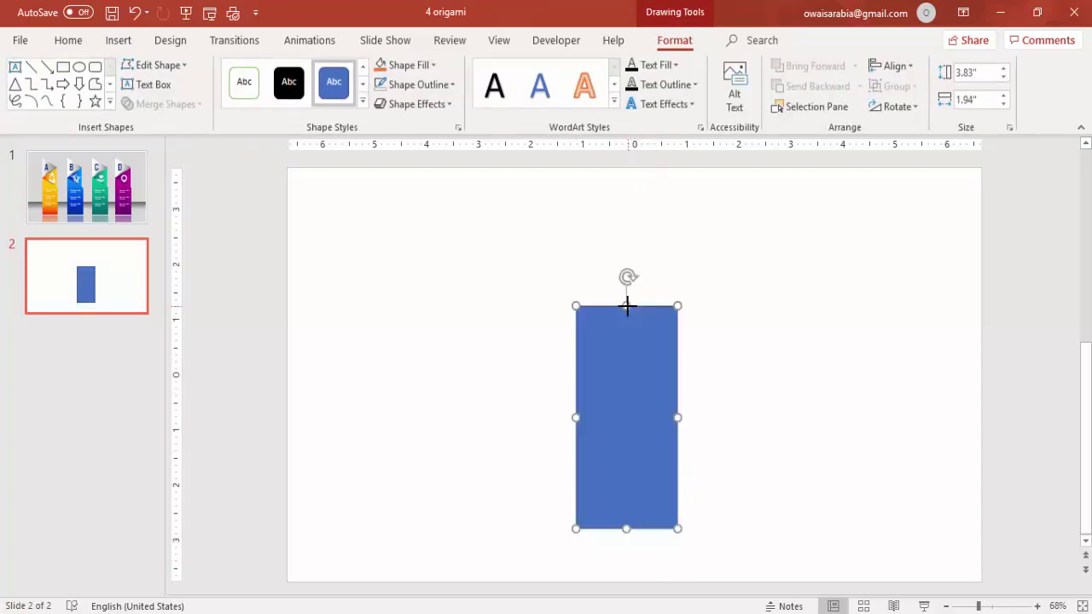
Remove the tall rectangle's outline and set its fill transparency to 26%
left_click(427, 85)
left_click(437, 269)
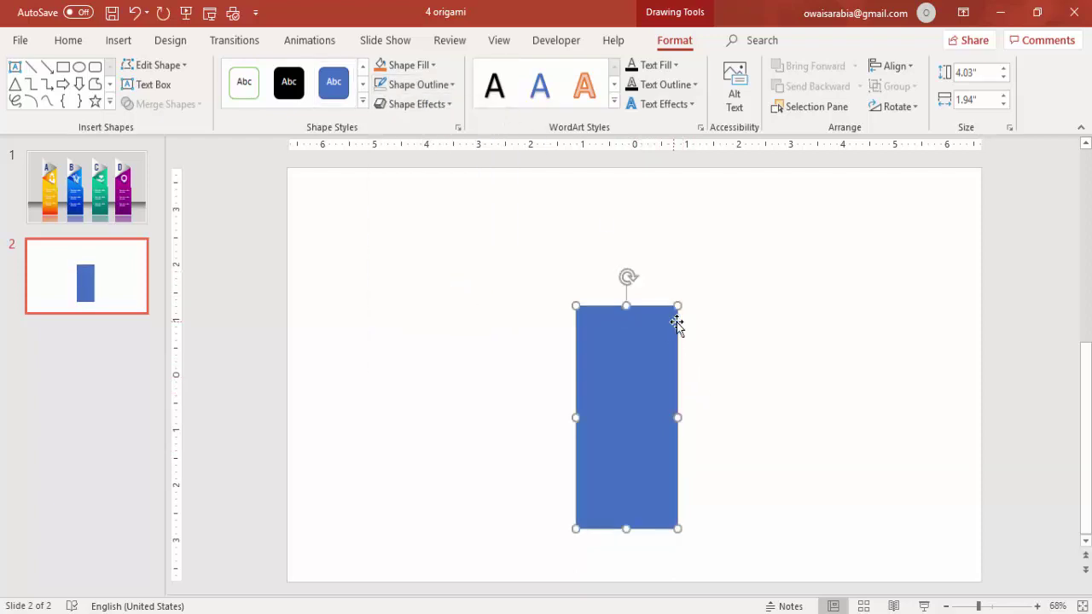
right_click(640, 340)
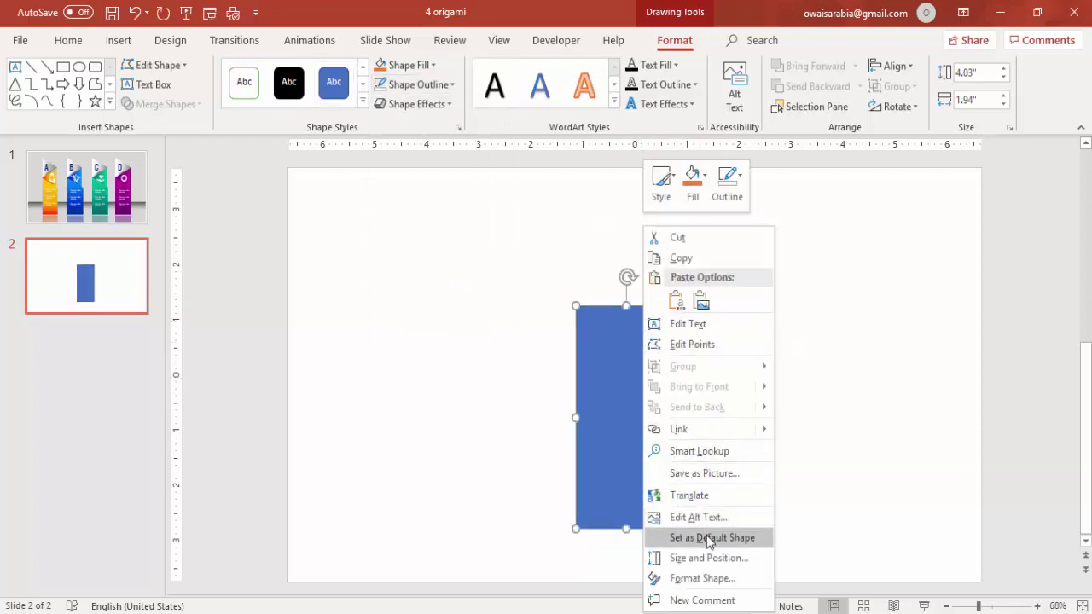
left_click(862, 572)
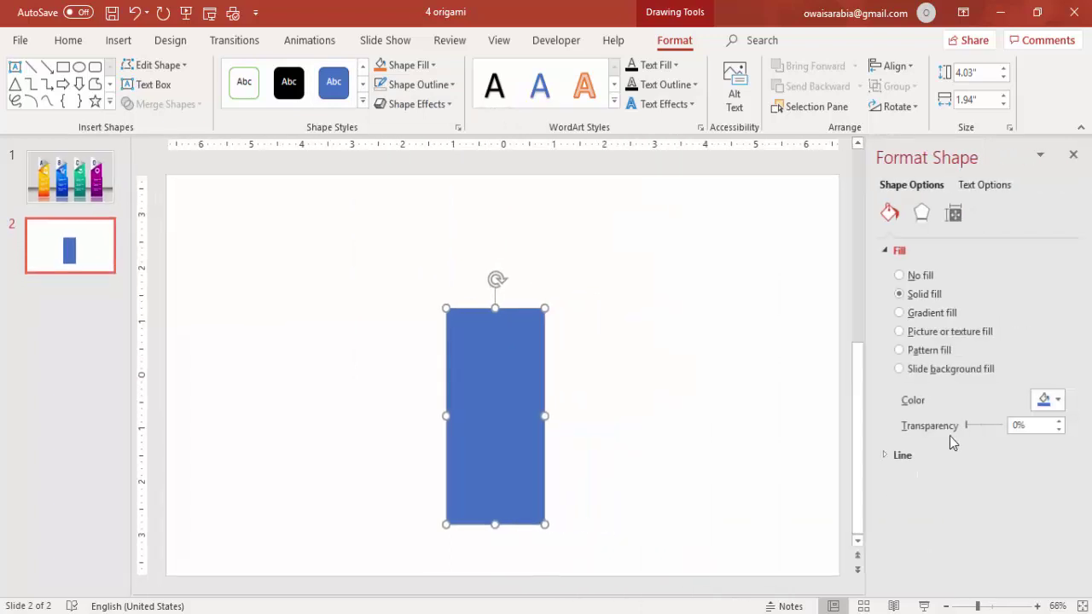
left_click_drag(967, 426, 976, 425)
left_click(575, 348)
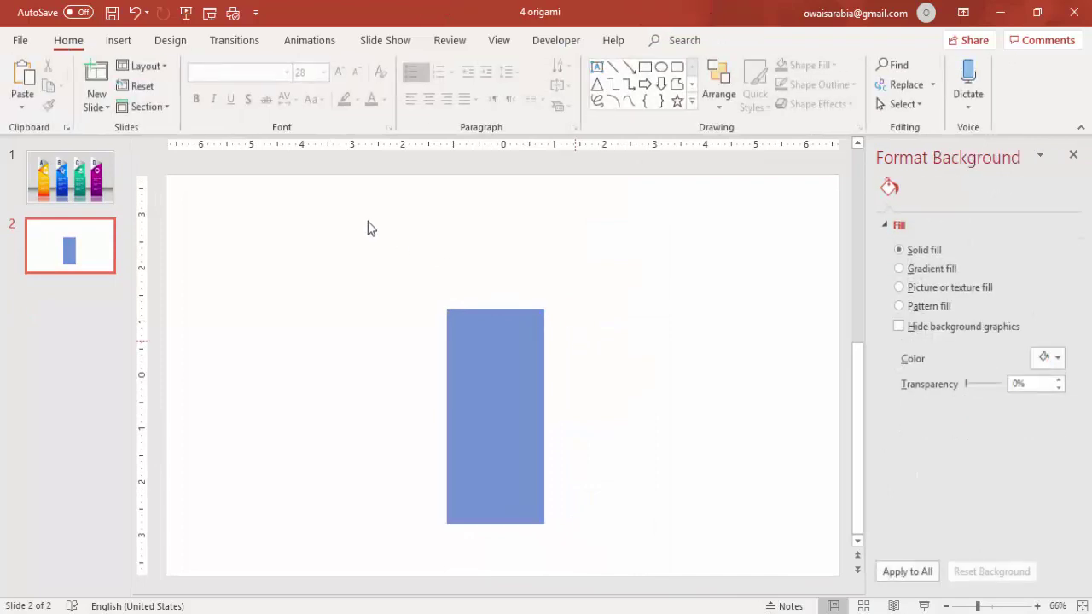
Draw a second rectangle about 1.56" high and 3.18" wide overlapping the upper end of the tall one
left_click(126, 39)
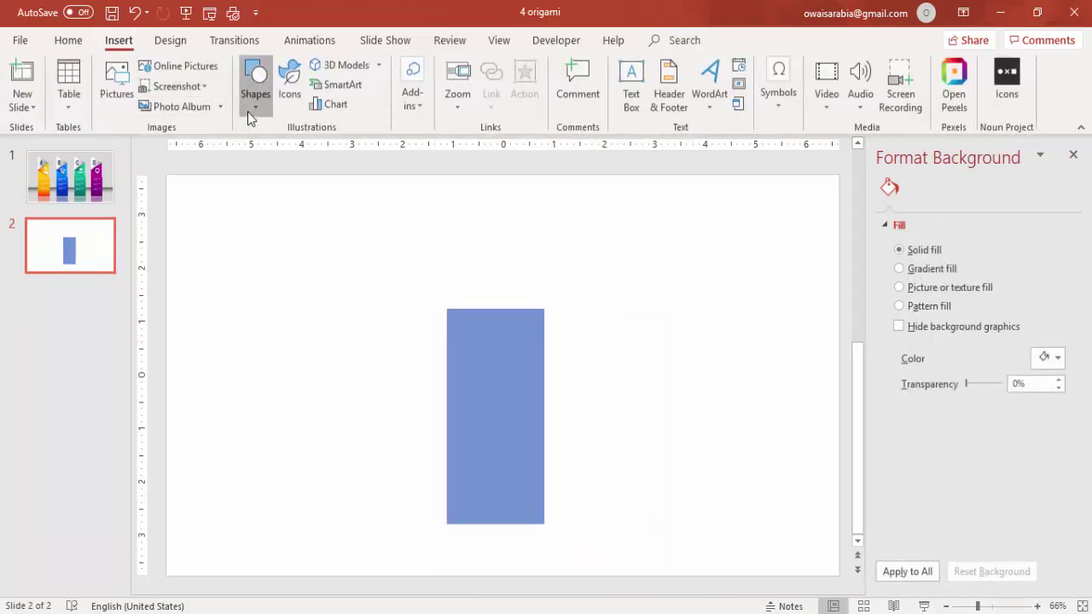
left_click(248, 112)
left_click(249, 235)
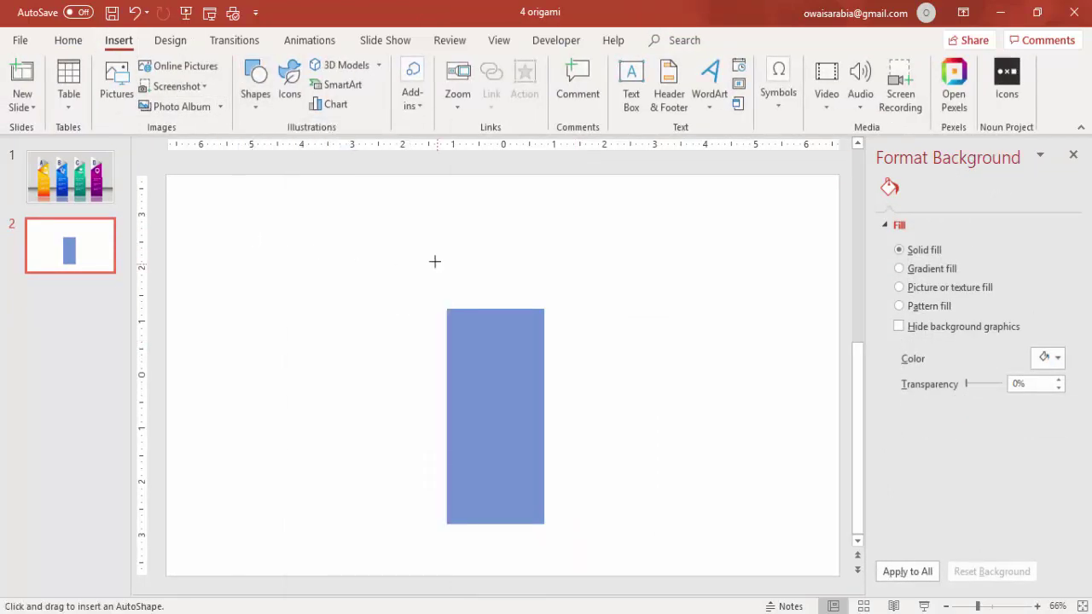
left_click_drag(433, 260, 593, 344)
Set the second rectangle's fill transparency to 32% and remove its outline
left_click_drag(969, 427, 981, 425)
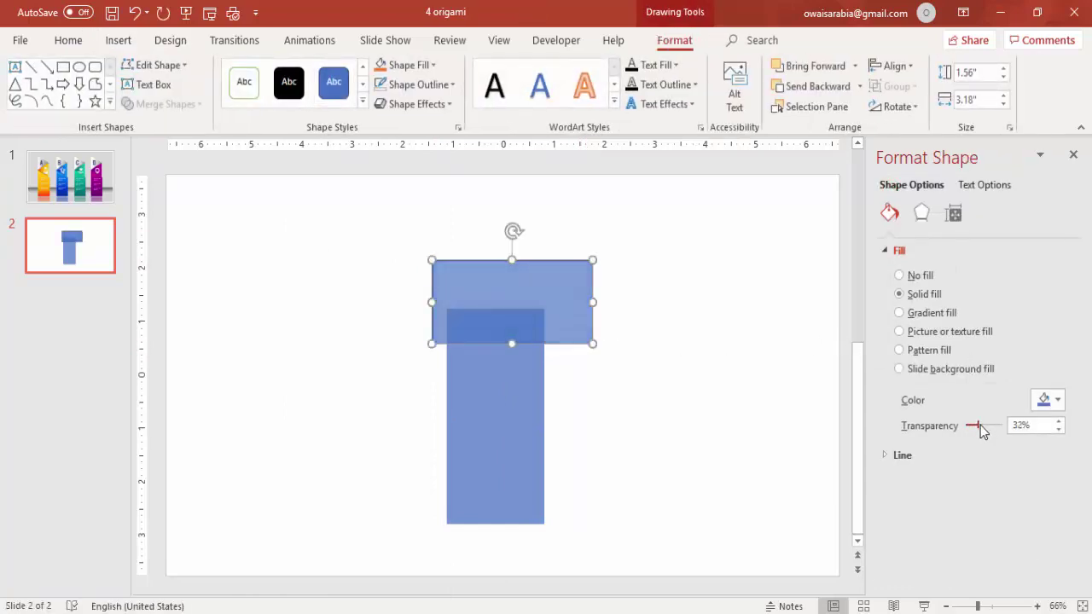
left_click(416, 85)
left_click(433, 273)
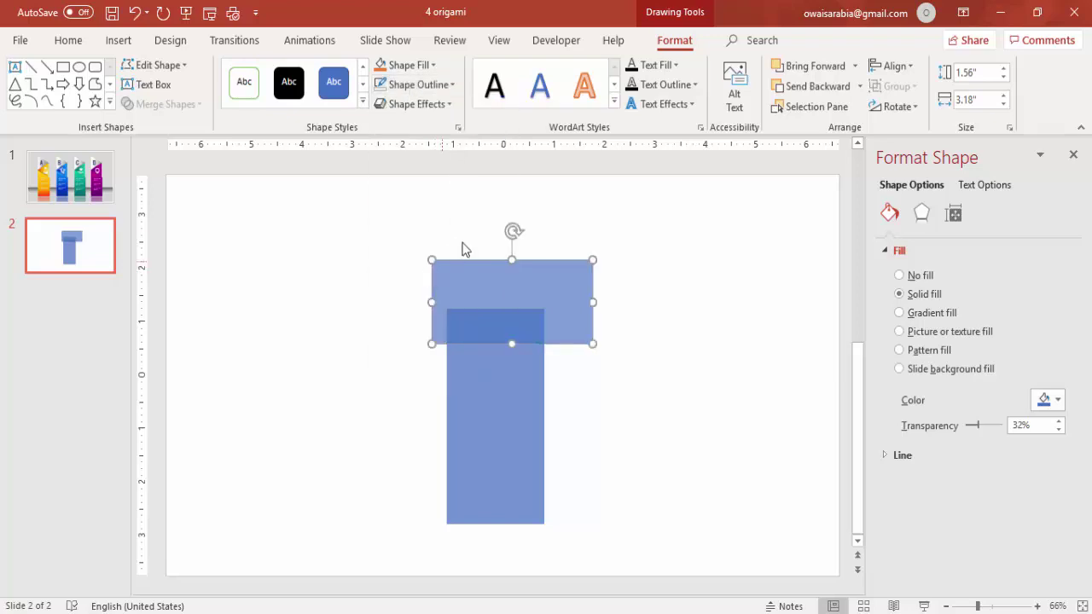
Rotate the upper rectangle clockwise by about 30° and subtract it from the tall rectangle to cut a slanted top
left_click_drag(513, 229, 546, 236)
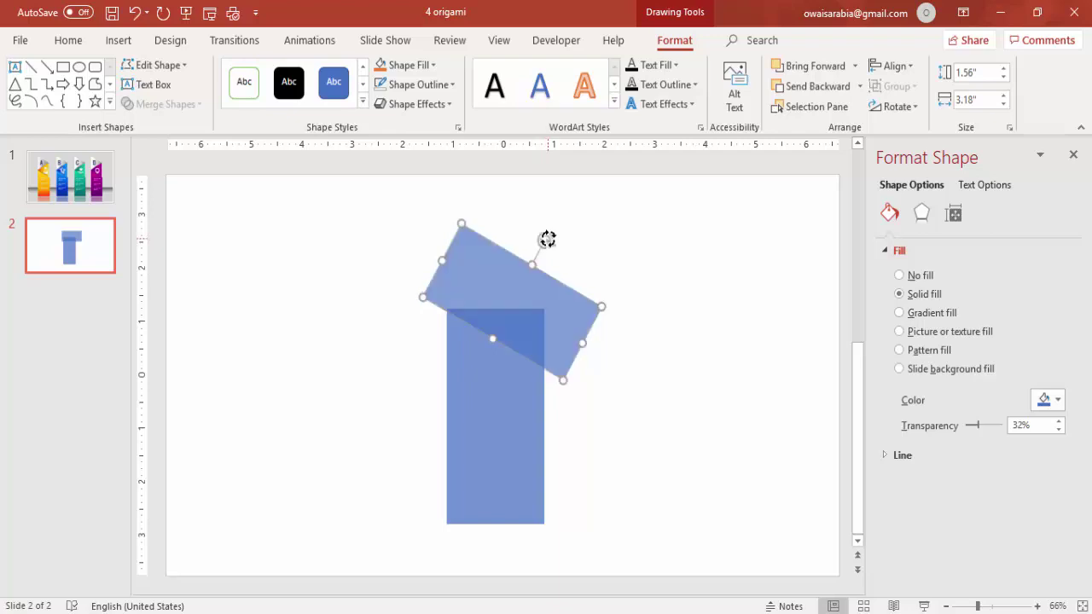
left_click(618, 392)
left_click(492, 366)
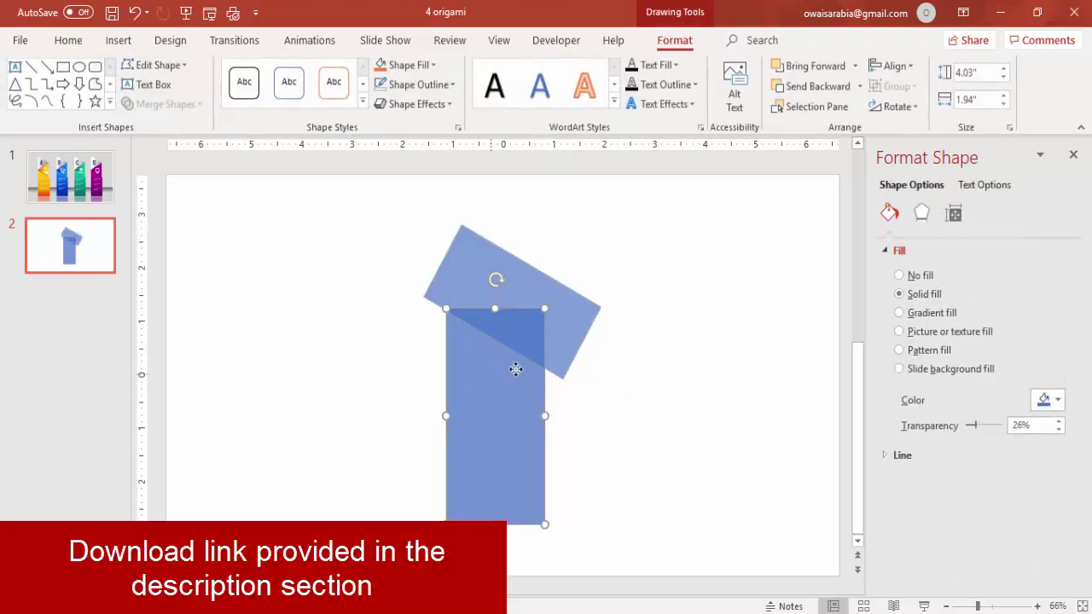
left_click(505, 280, "shift")
left_click(201, 104)
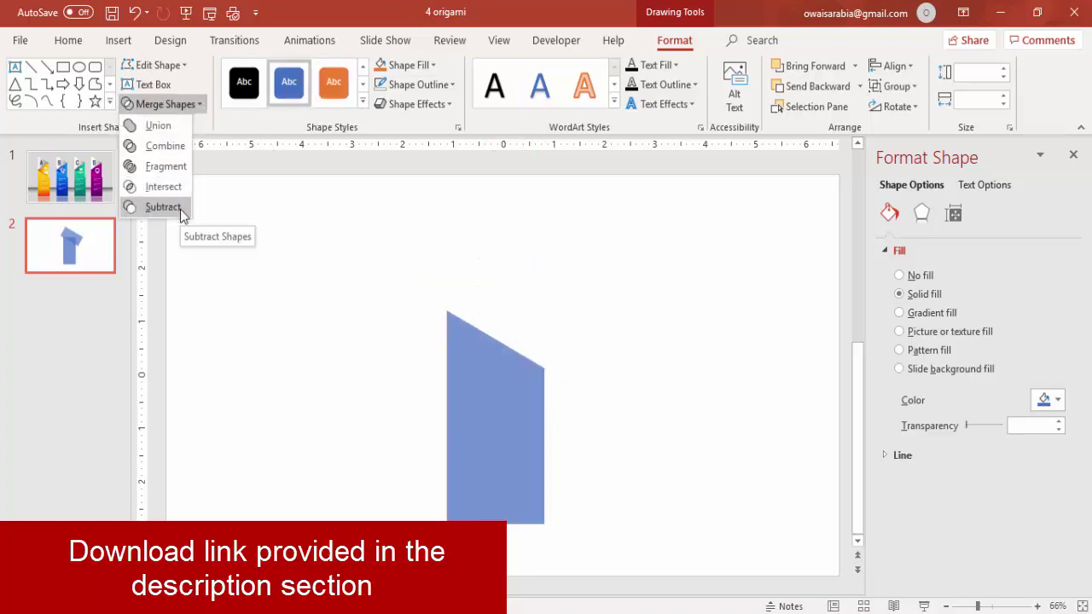
left_click(180, 209)
left_click_drag(519, 397, 516, 403)
left_click_drag(495, 521, 493, 555)
key("ctrl+z")
left_click(569, 431)
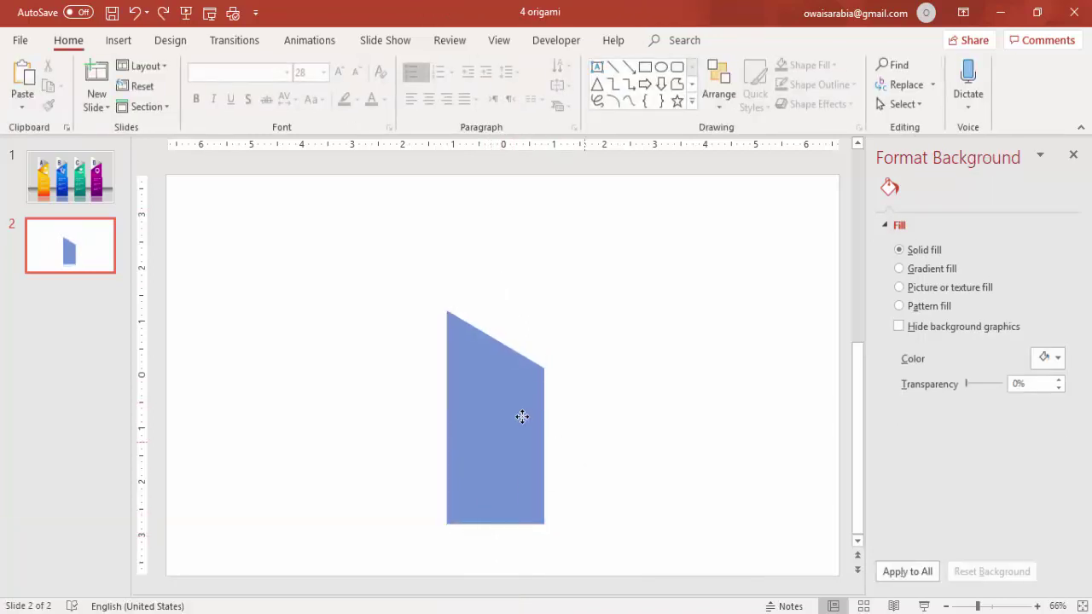
Move the cut shape slightly up and right, and give it a linear gradient fill with the second stop at 100%
left_click_drag(523, 418, 542, 400)
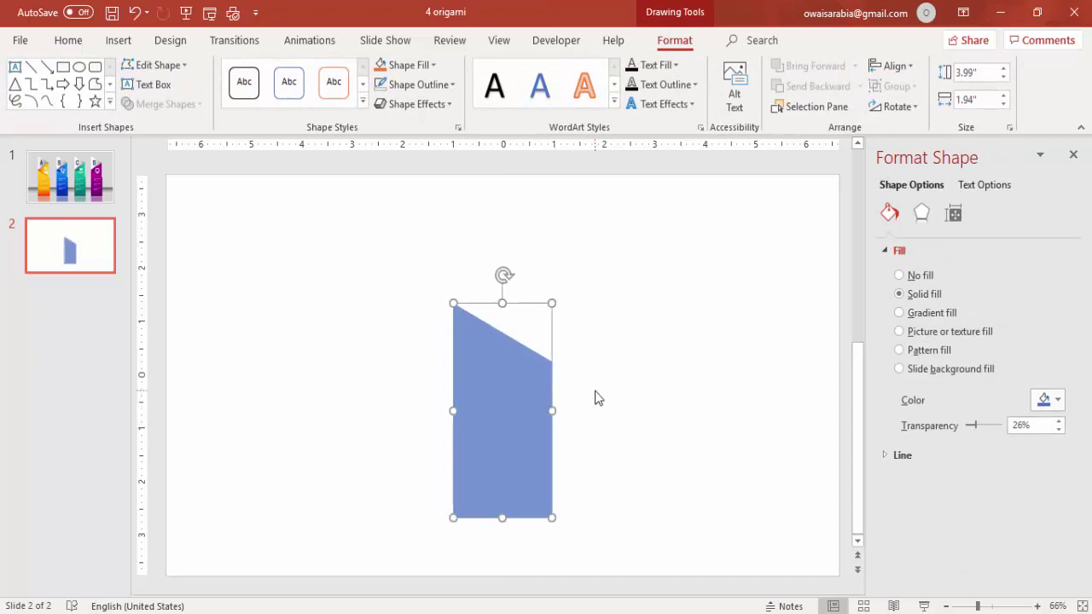
left_click(938, 313)
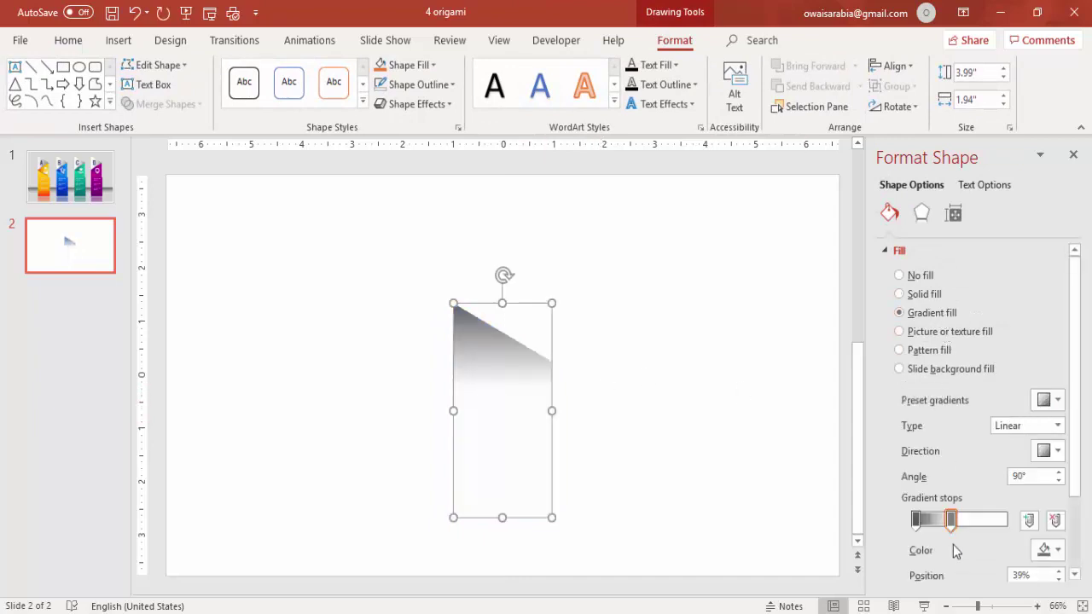
left_click_drag(952, 520, 1007, 520)
Set the colour of the last gradient stop to the dark orange-red from the standard colours
left_click(916, 519)
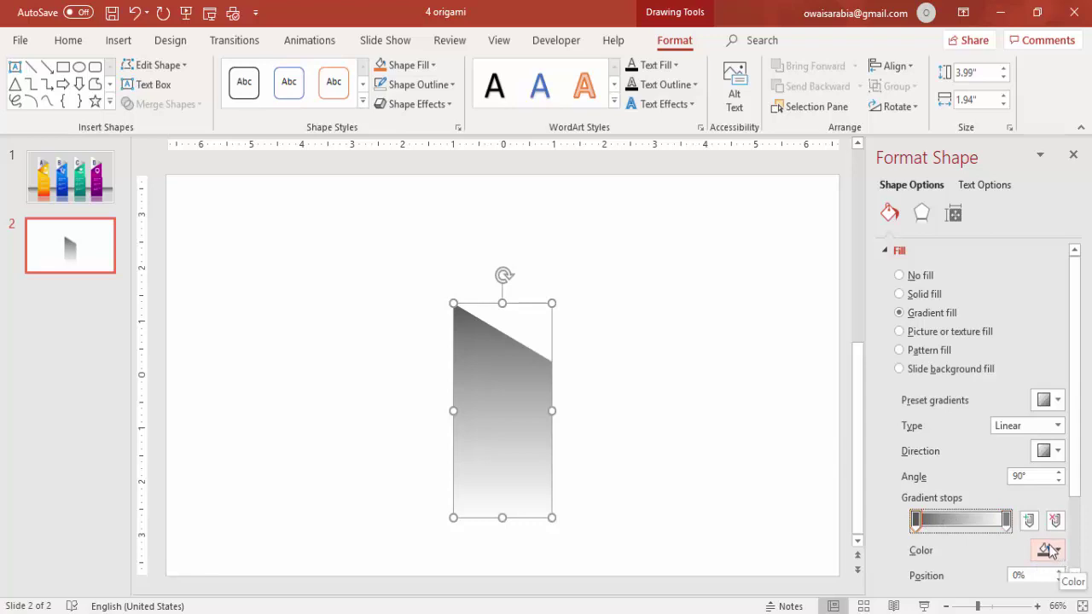
left_click(1007, 520)
left_click(1046, 551)
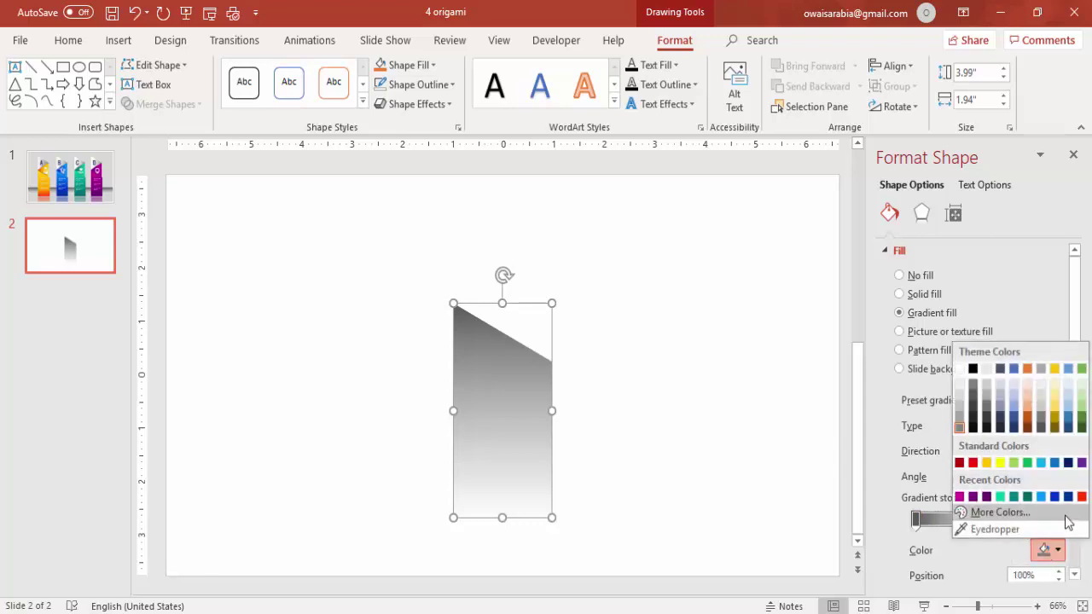
left_click(992, 512)
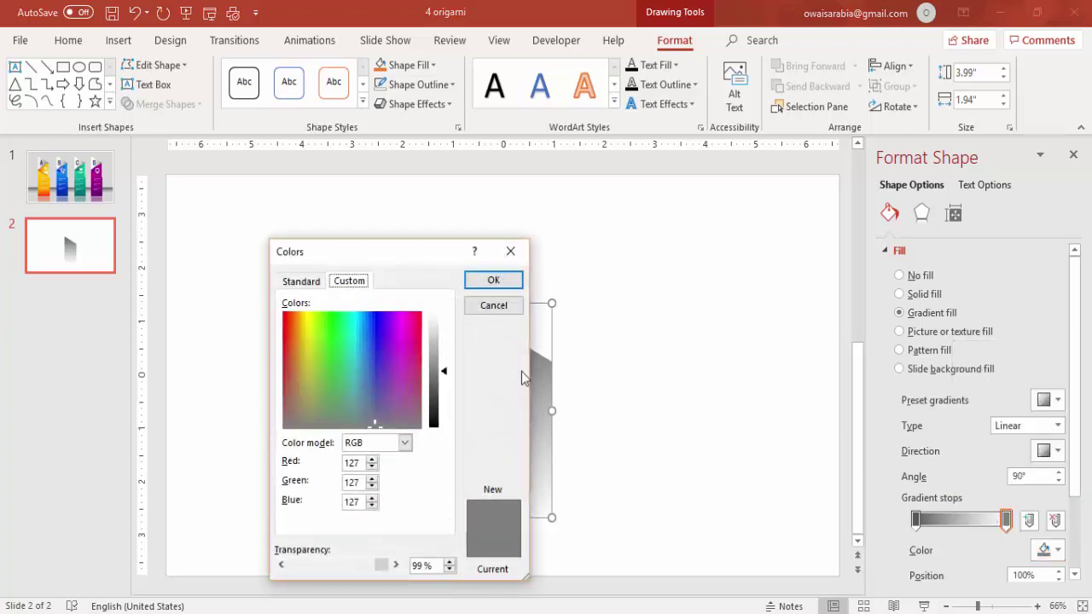
left_click(302, 282)
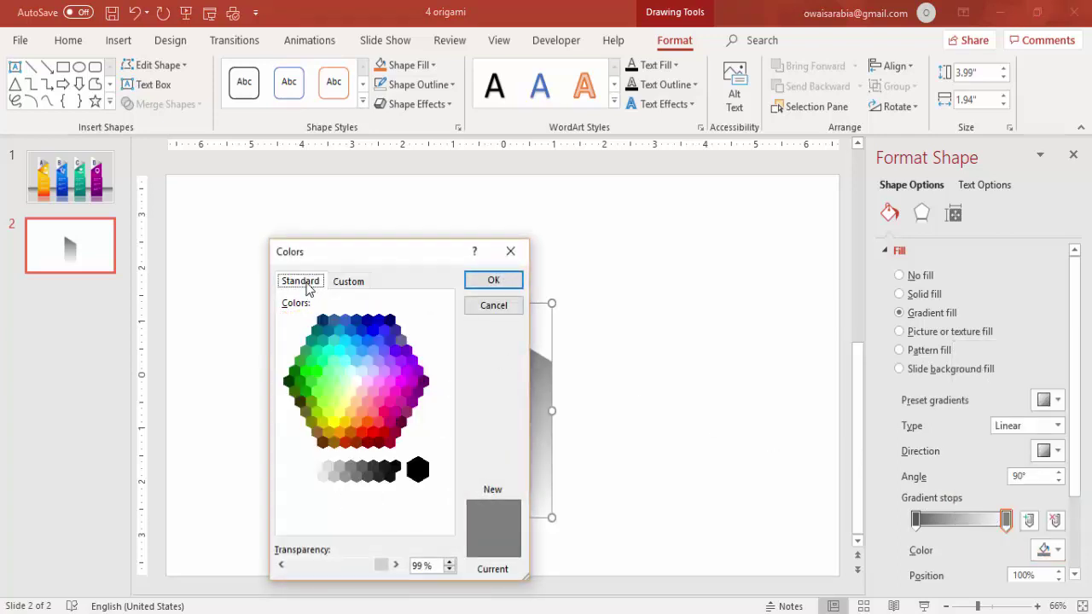
left_click(345, 442)
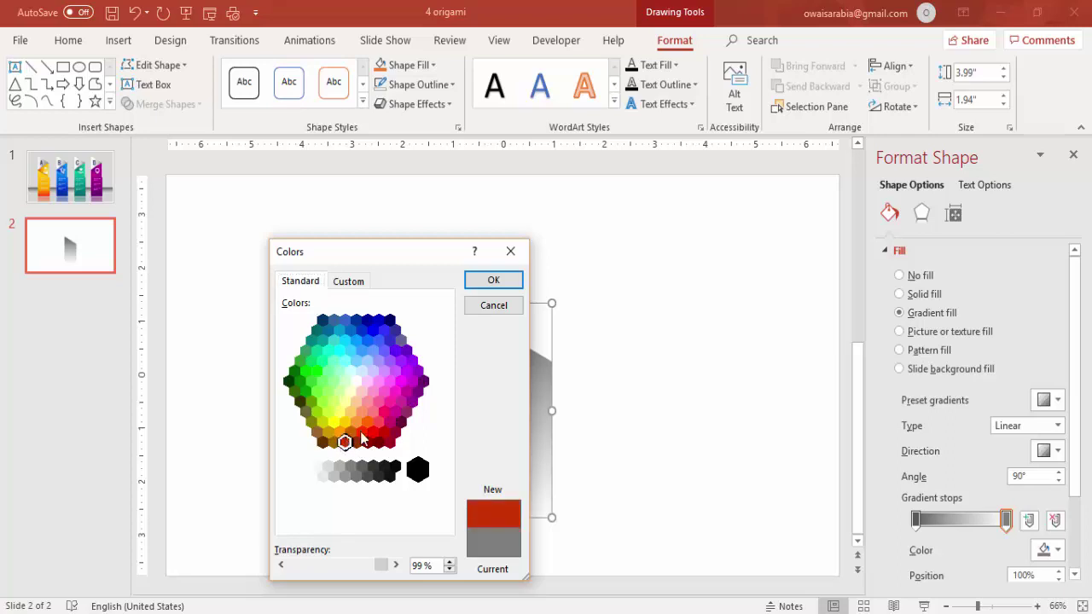
left_click(494, 280)
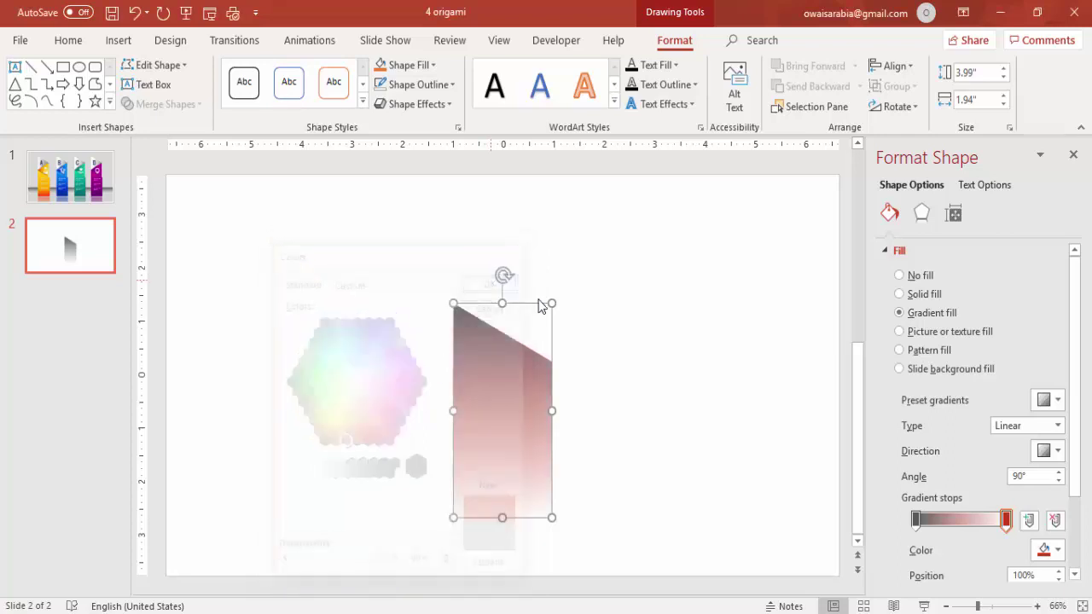
Add a middle gradient stop at 57% and colour it orange from the standard colours
left_click(970, 524)
left_click(1044, 550)
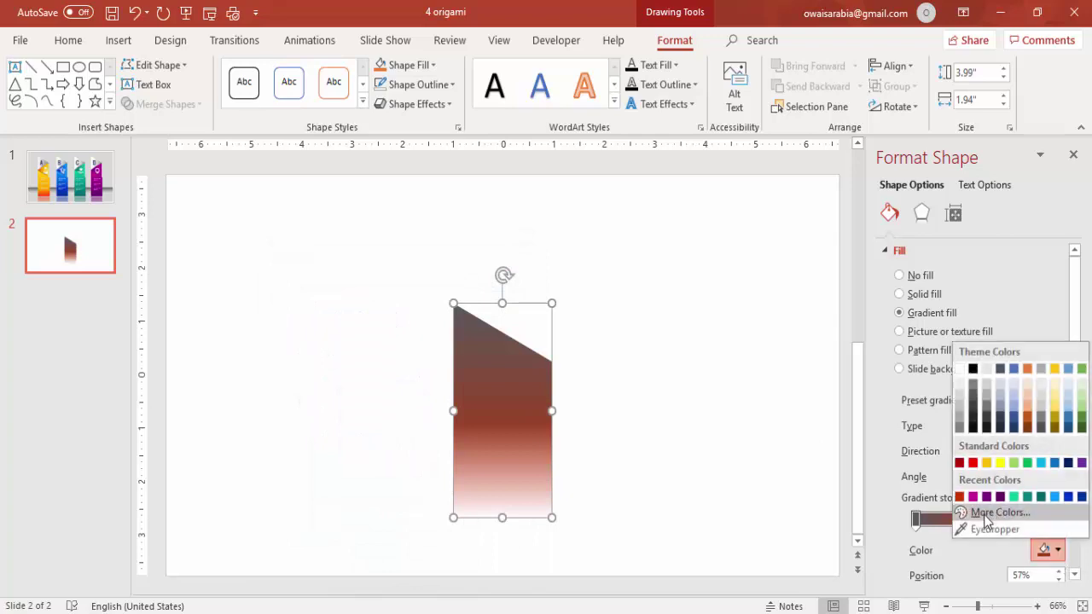
left_click(994, 513)
left_click(300, 282)
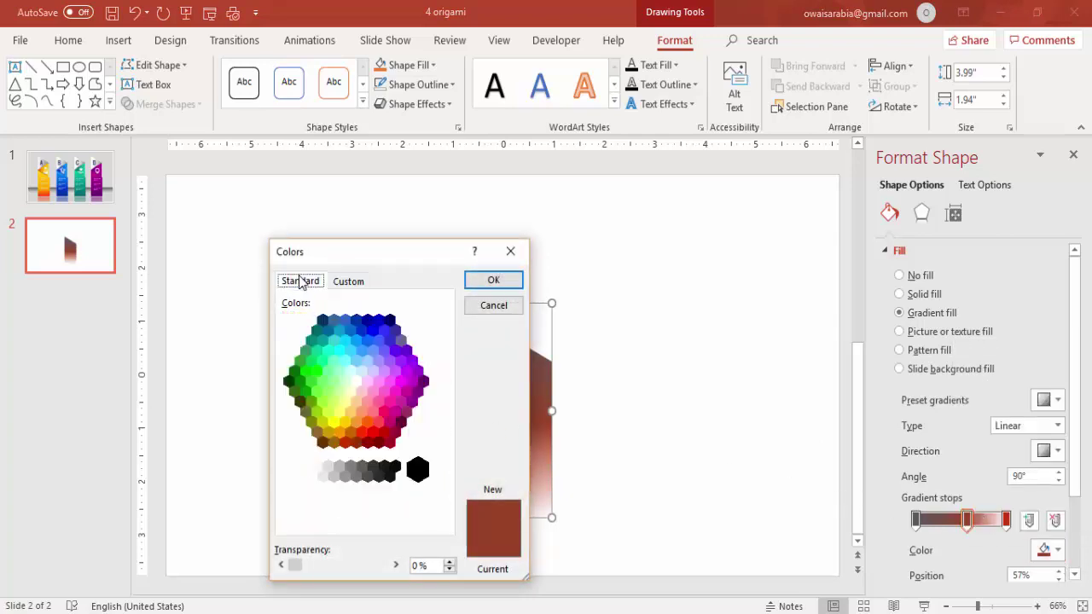
left_click(342, 434)
left_click(488, 284)
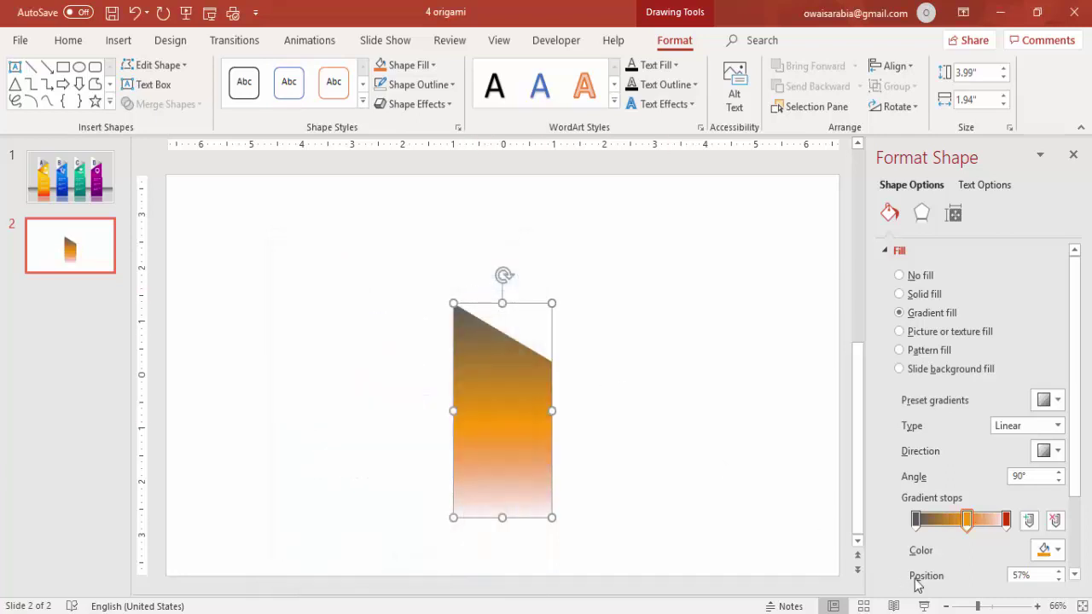
Set the colour of the first gradient stop at 0% to the same standard orange as the middle stop
left_click(917, 520)
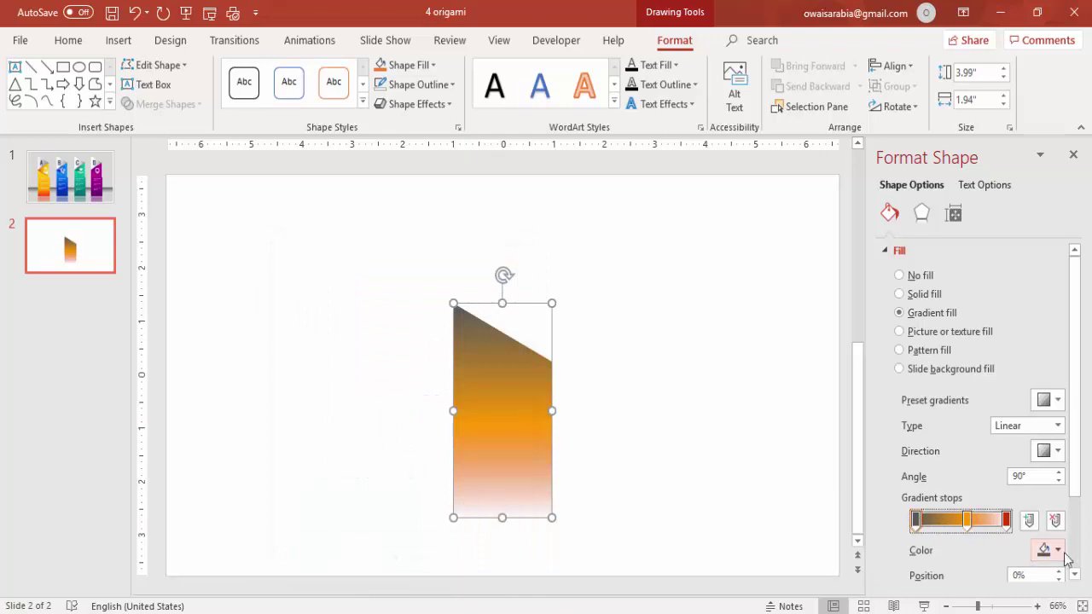
scroll(1050, 554, "down", 2)
left_click(1007, 421)
left_click(917, 424)
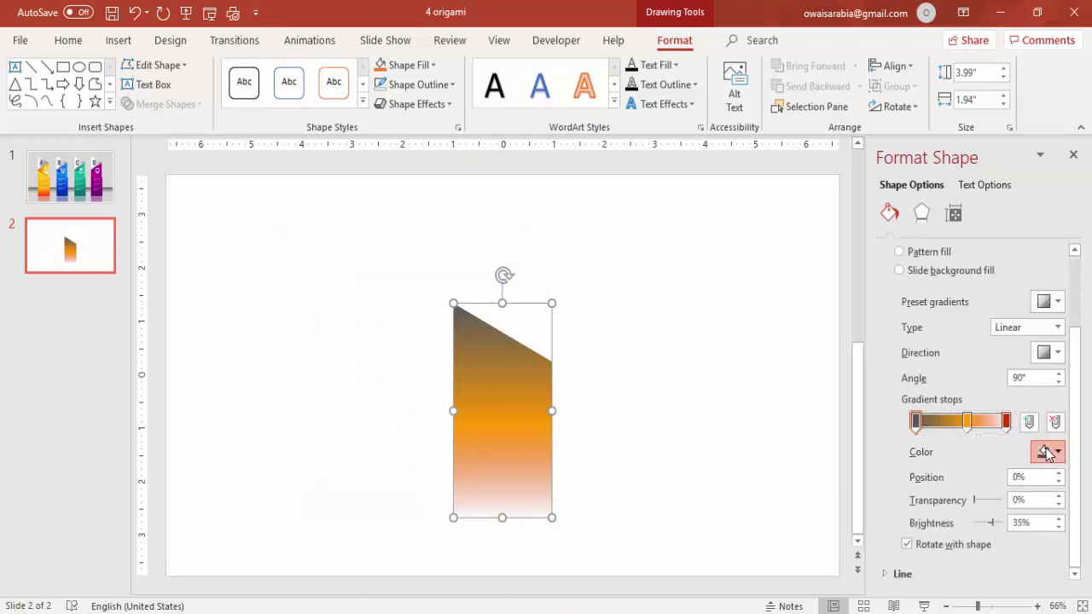
left_click(1044, 451)
left_click(998, 413)
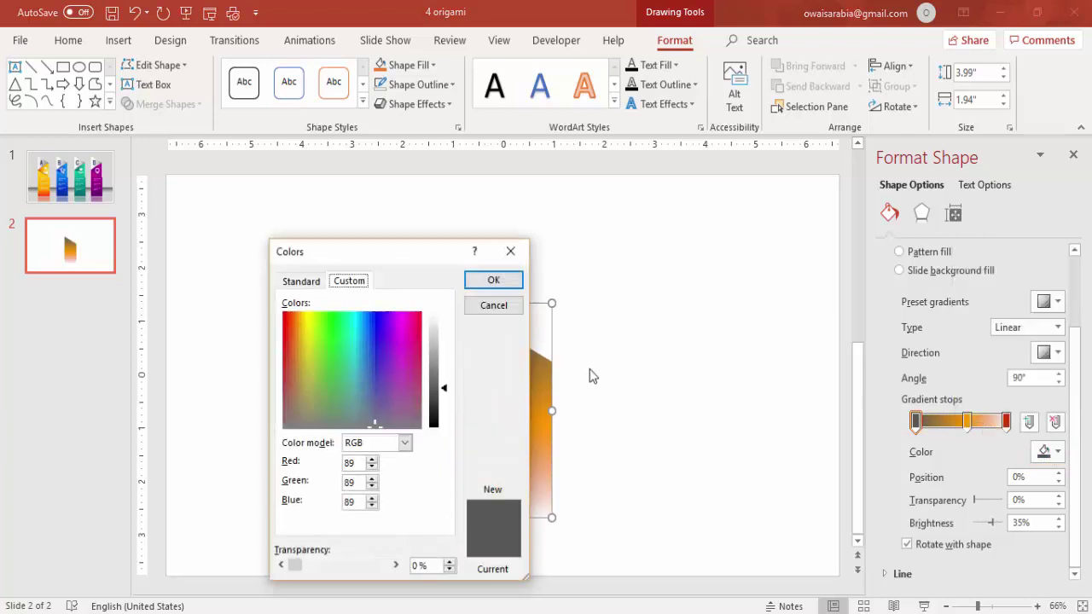
left_click(302, 282)
left_click(340, 432)
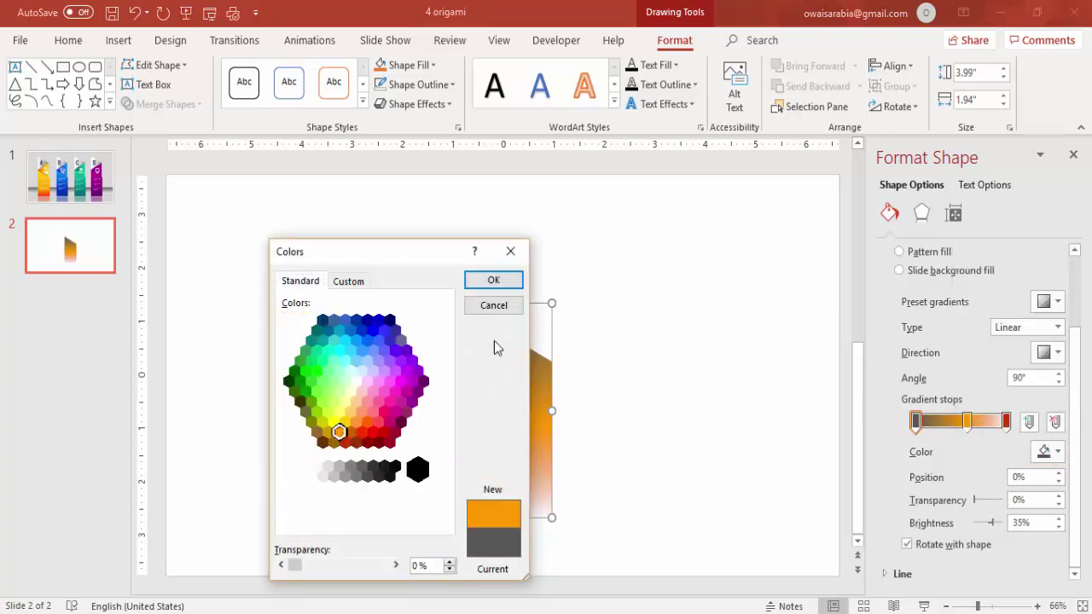
left_click(494, 282)
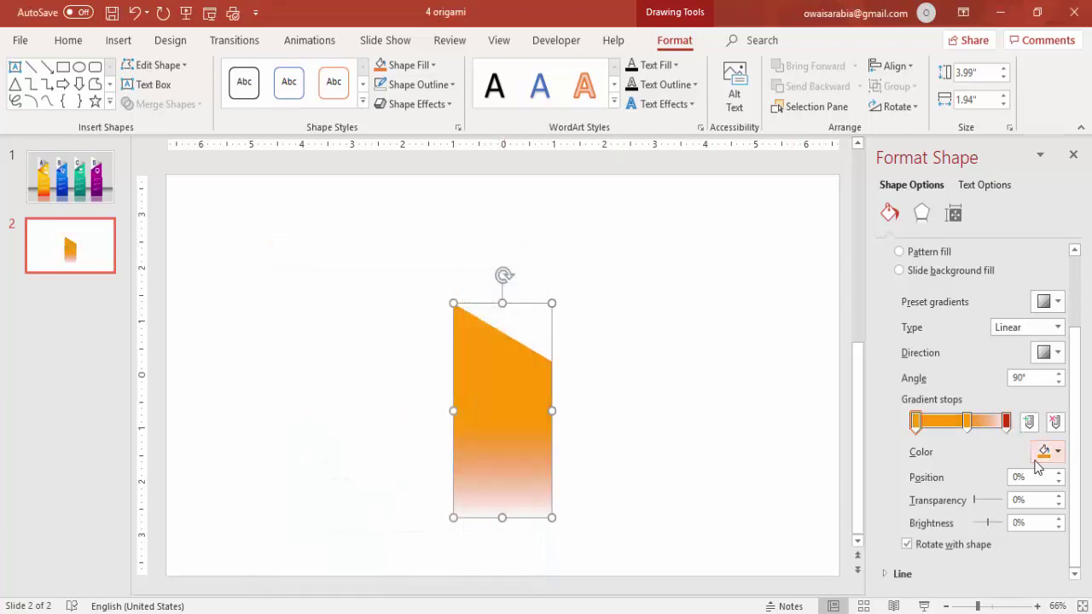
Change the last gradient stop's colour to a darker reddish brown from the standard colour palette
left_click(1006, 422)
left_click(1048, 459)
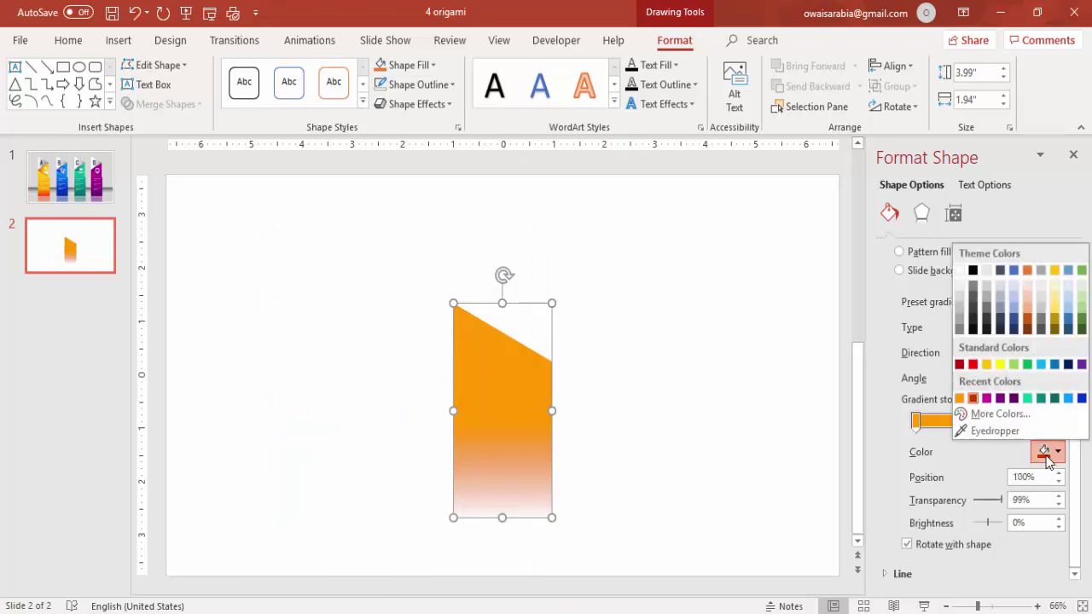
left_click(991, 416)
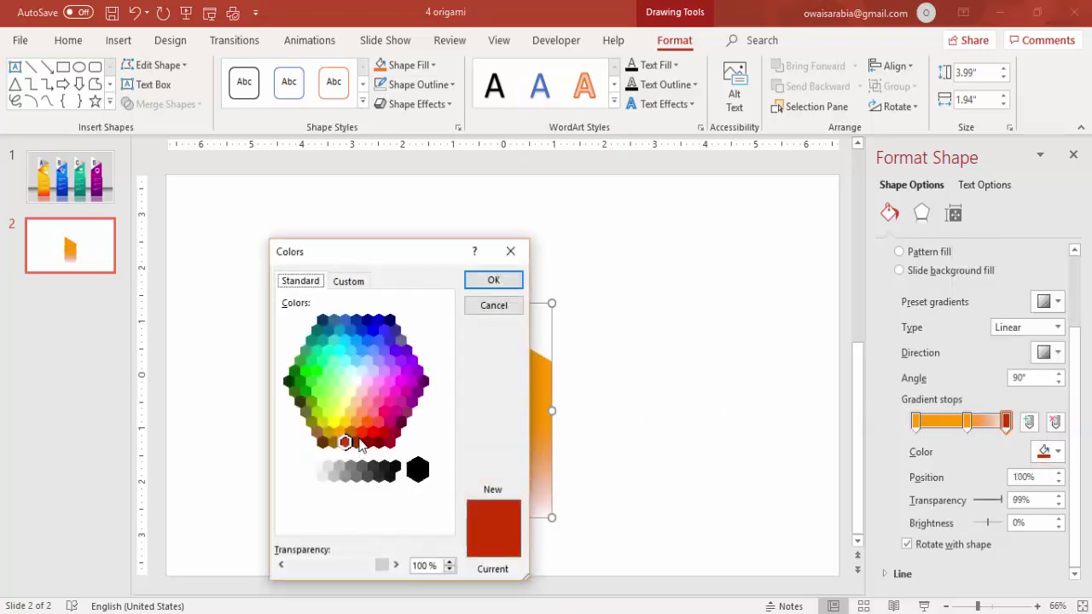
left_click(493, 281)
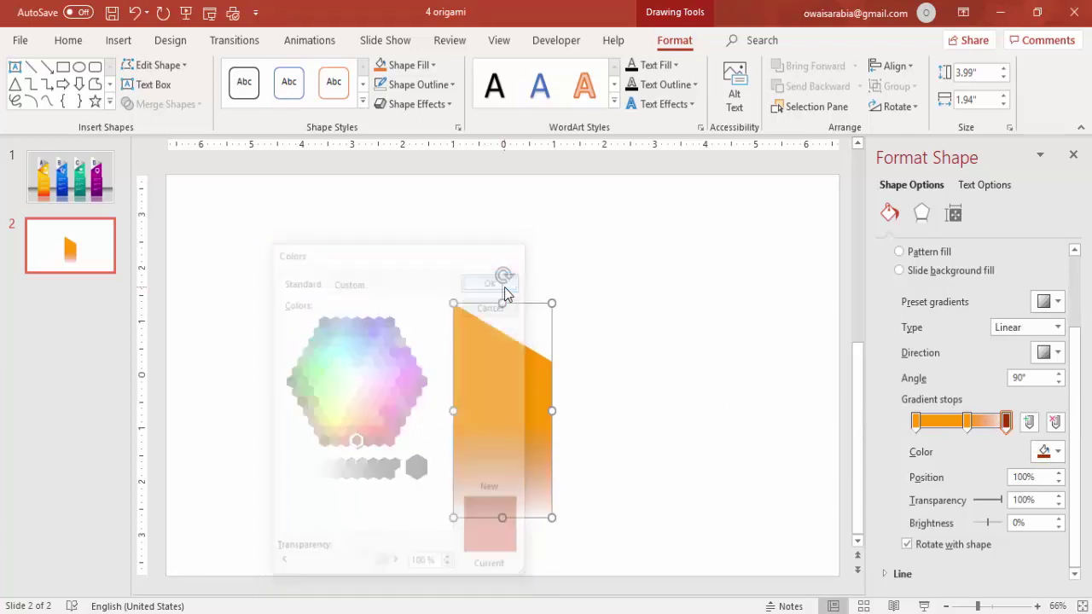
Make the last gradient stop fully opaque and move the middle orange stop to 55%
left_click_drag(1005, 502, 974, 501)
left_click_drag(969, 429, 965, 427)
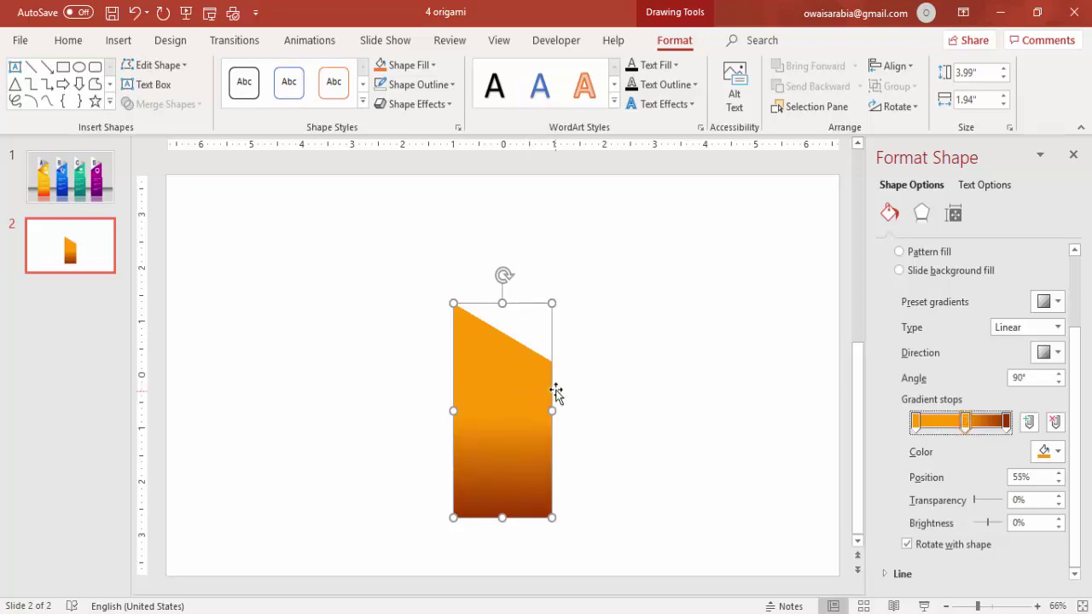
left_click(585, 400)
Duplicate the slanted shape up and to the right, and set the copy's gradient direction to run leftward at 180°
left_click(527, 400)
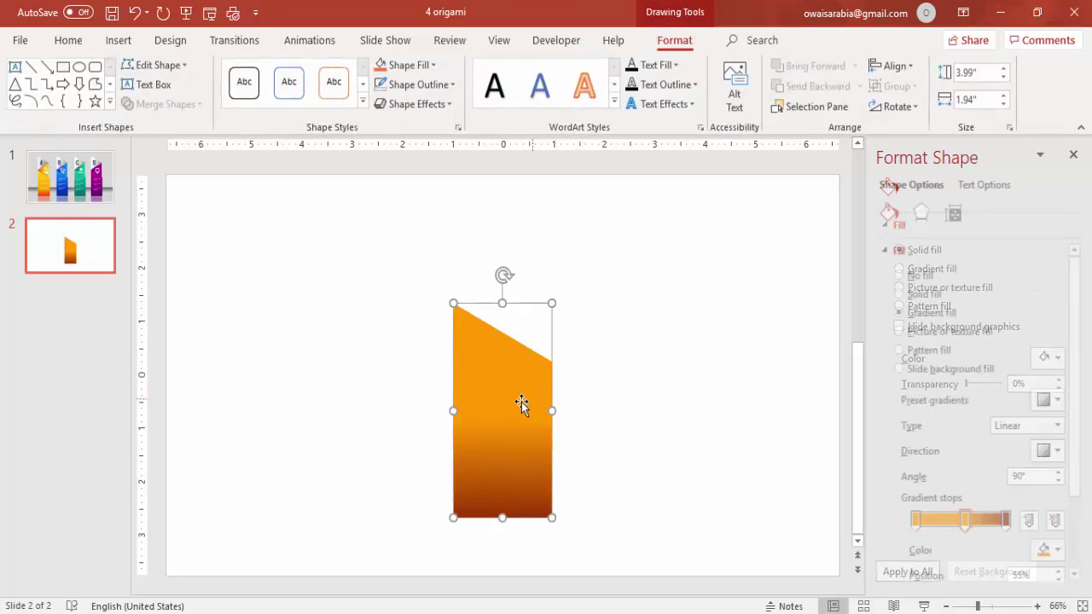
left_click_drag(522, 403, 604, 363)
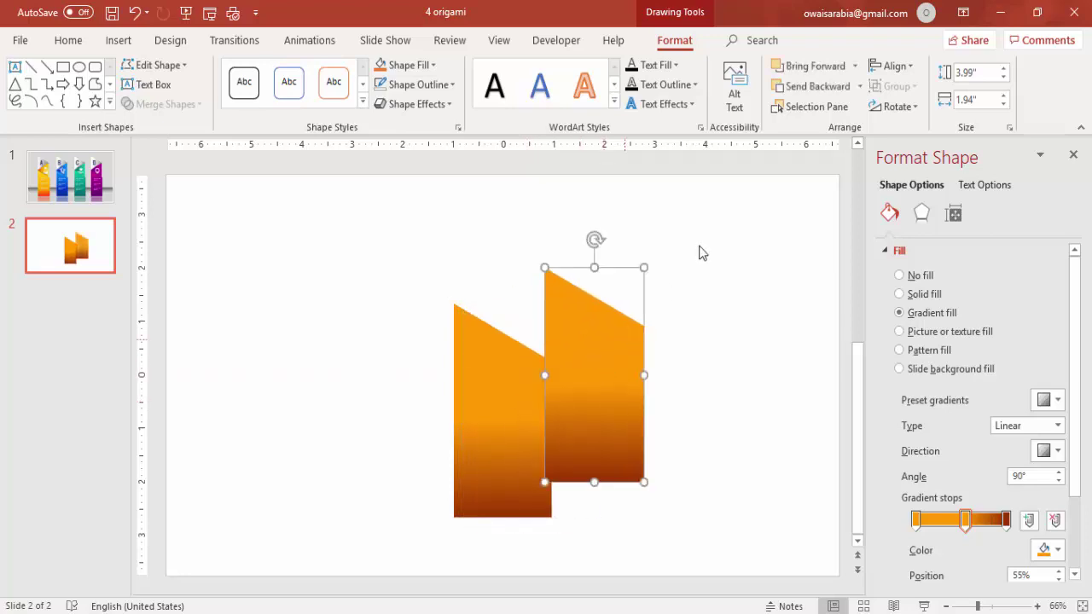
left_click(1056, 450)
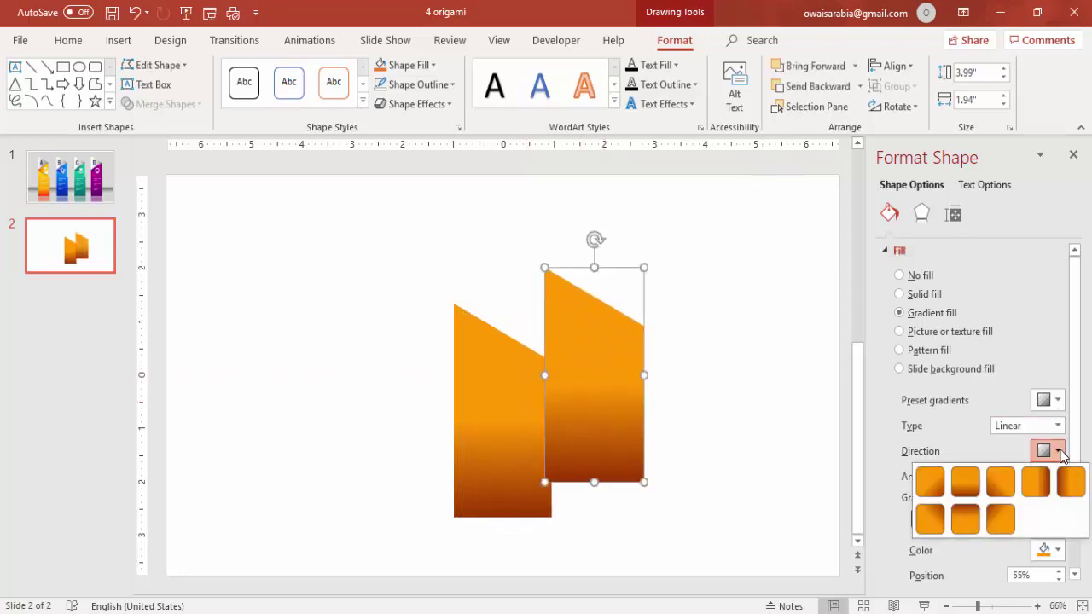
left_click(1070, 482)
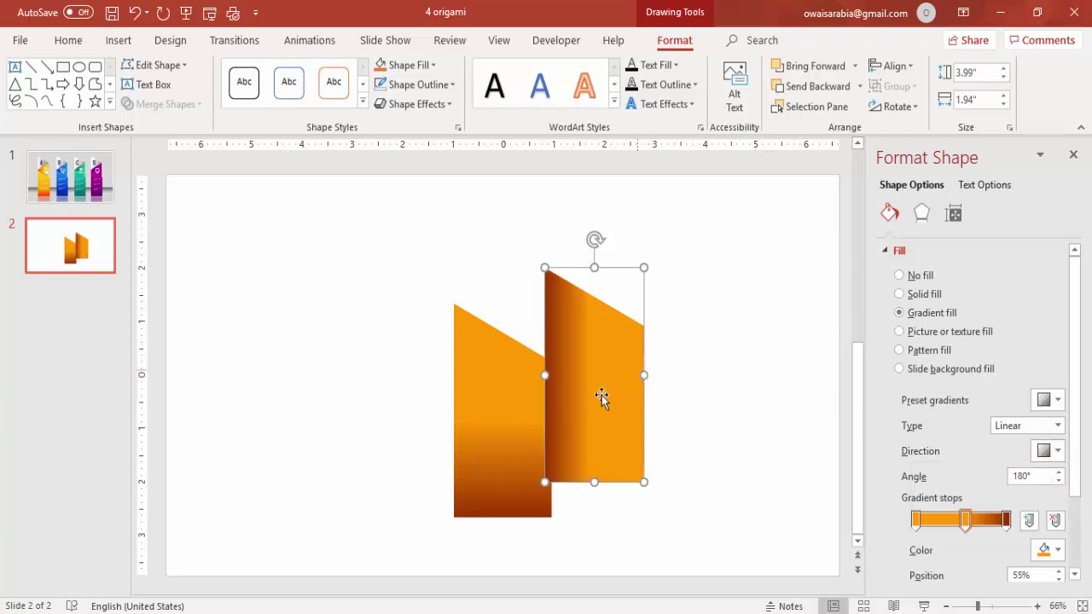
Send the copy to the back and move it left and up so it overlaps behind the front shape
left_click(859, 86)
left_click(849, 127)
left_click_drag(620, 353, 549, 328)
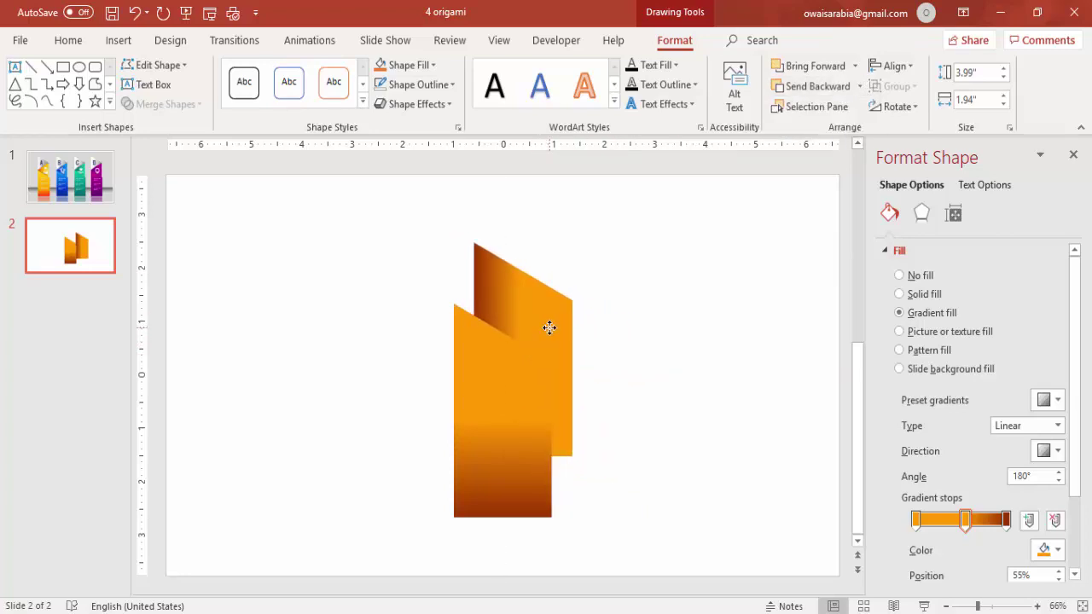
Flip the rear copy horizontally and set its linear gradient direction to 0° so the dark end lies on its left side
left_click(894, 106)
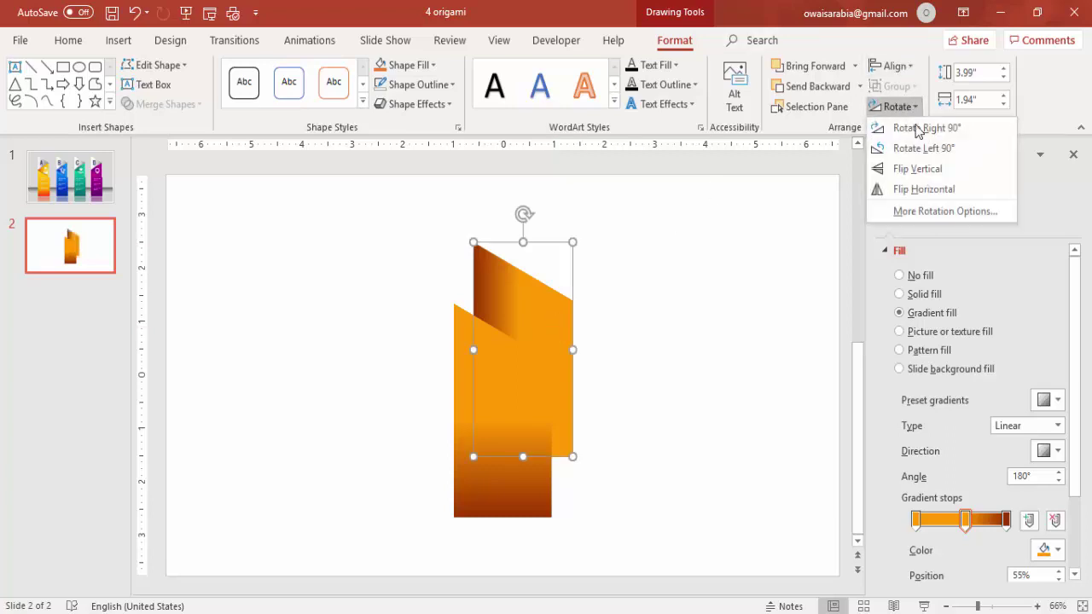
left_click(929, 191)
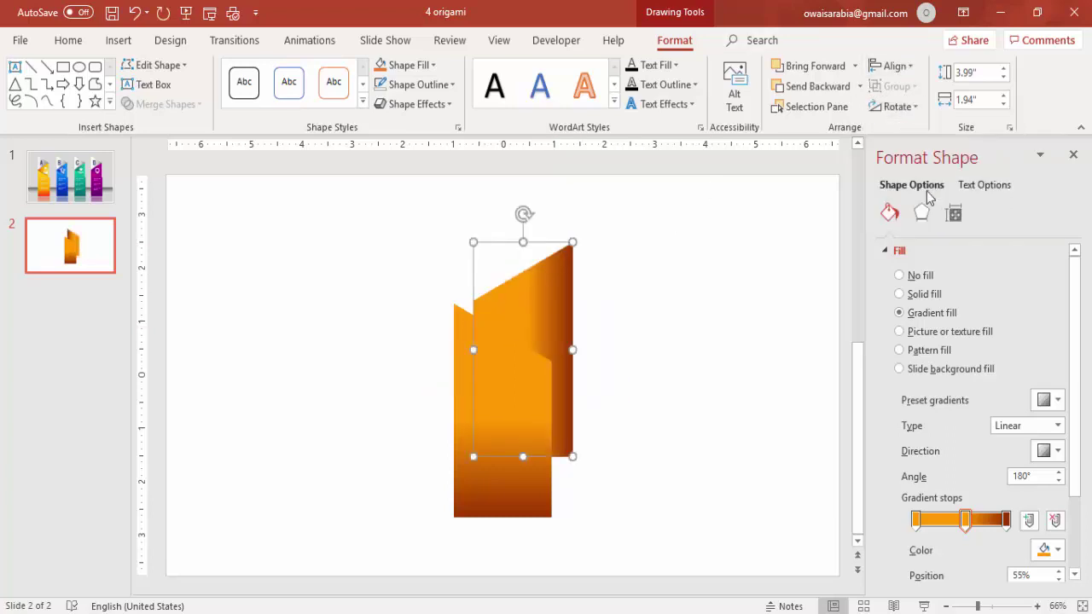
left_click(1056, 453)
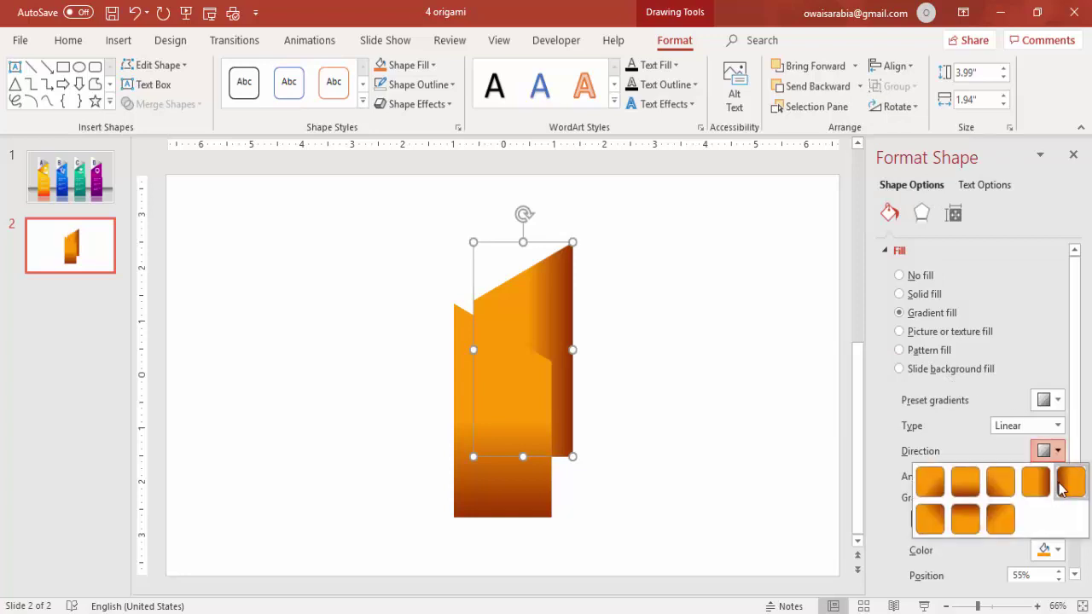
left_click(1066, 485)
left_click(1049, 454)
left_click(1035, 483)
Align the rear copy's left corner with the front shape's upper-left corner and narrow the copy to 1.8" from its right side
left_click_drag(527, 291, 507, 294)
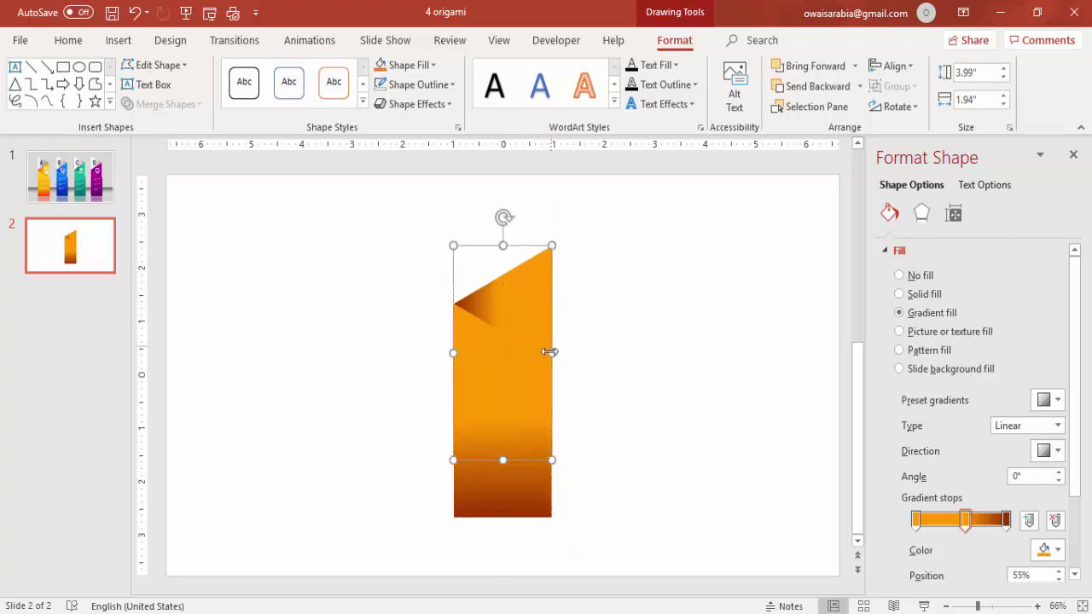
left_click_drag(551, 349, 544, 349)
left_click(597, 332)
Move the rear shape's middle gradient stop to 45% and its dark last stop to 95%
left_click(518, 316)
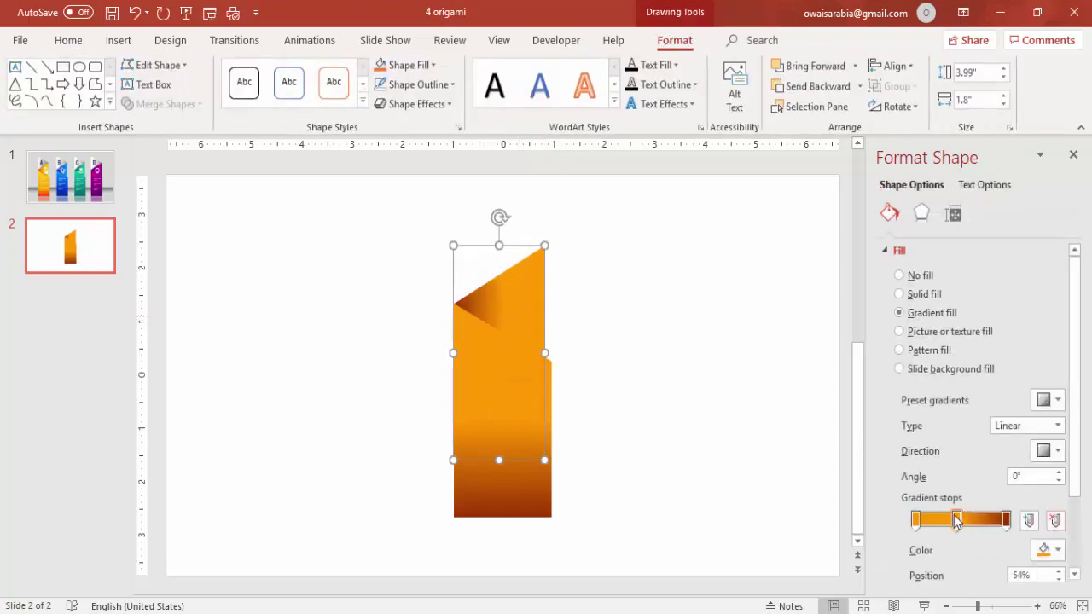
left_click_drag(956, 522, 956, 522)
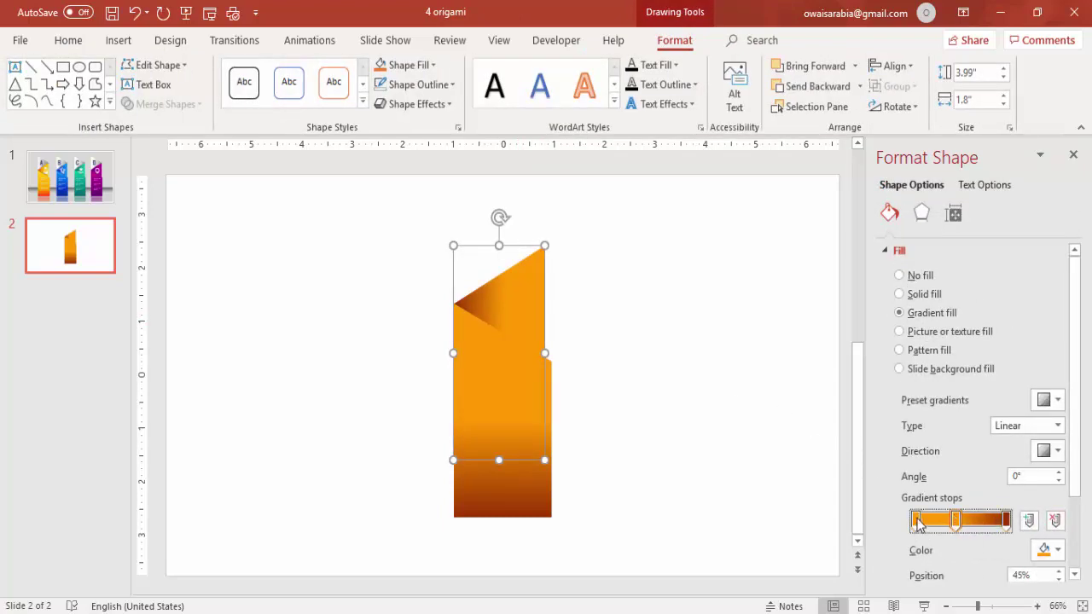
left_click(1004, 519)
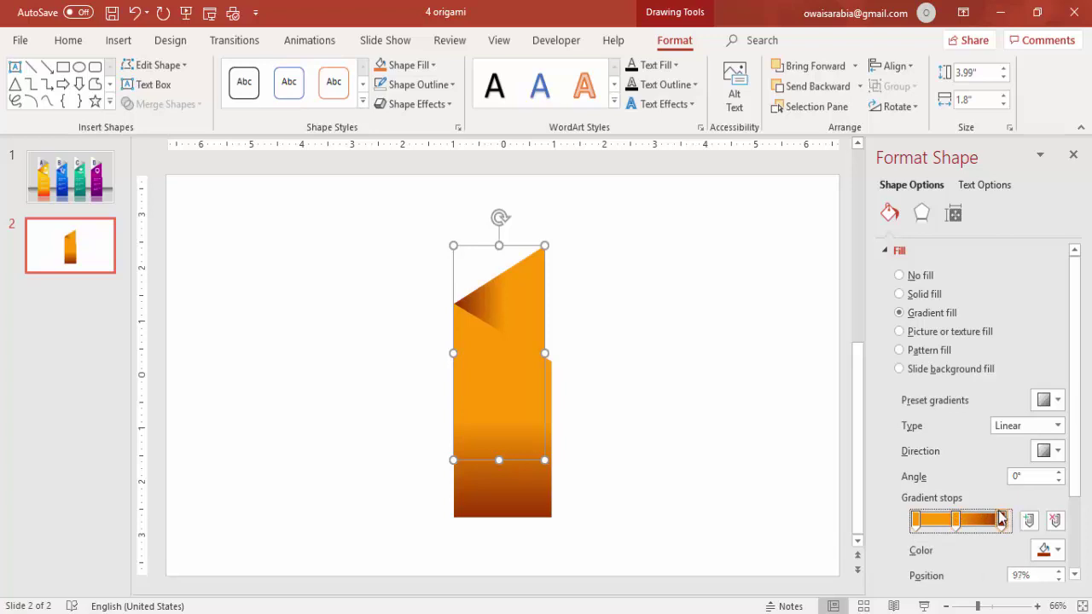
left_click(672, 360)
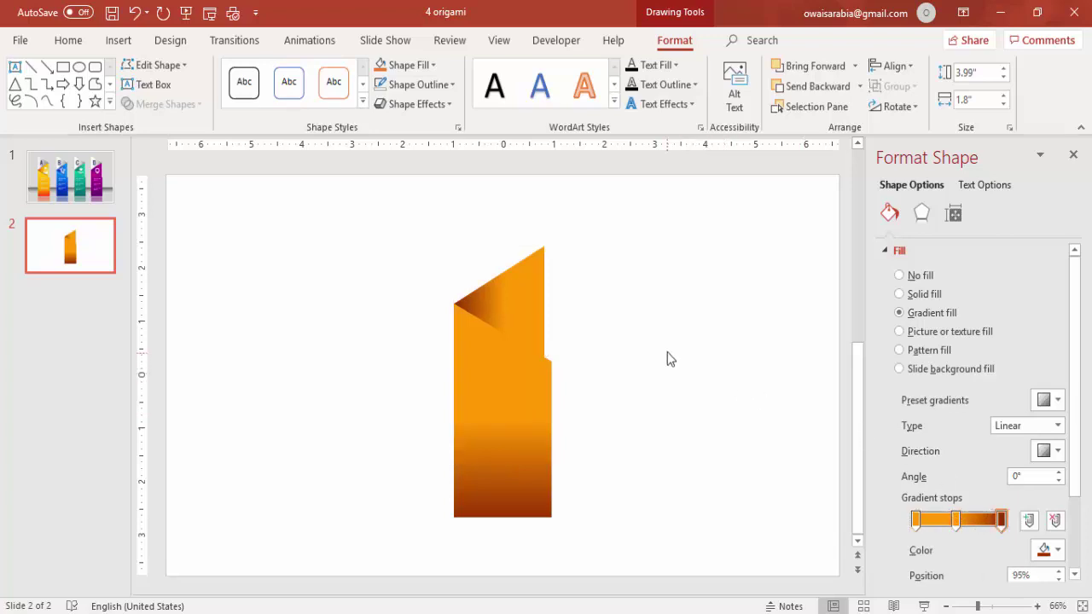
Duplicate the rear folded shape to the right of the banner and flip the copy horizontally
left_click(522, 264)
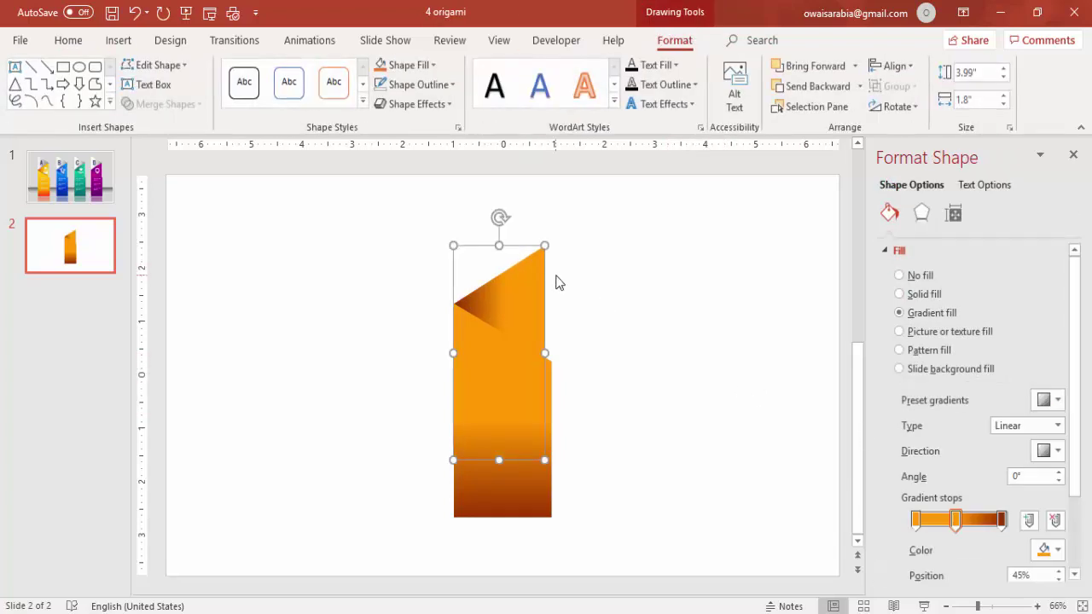
left_click_drag(555, 283, 647, 291)
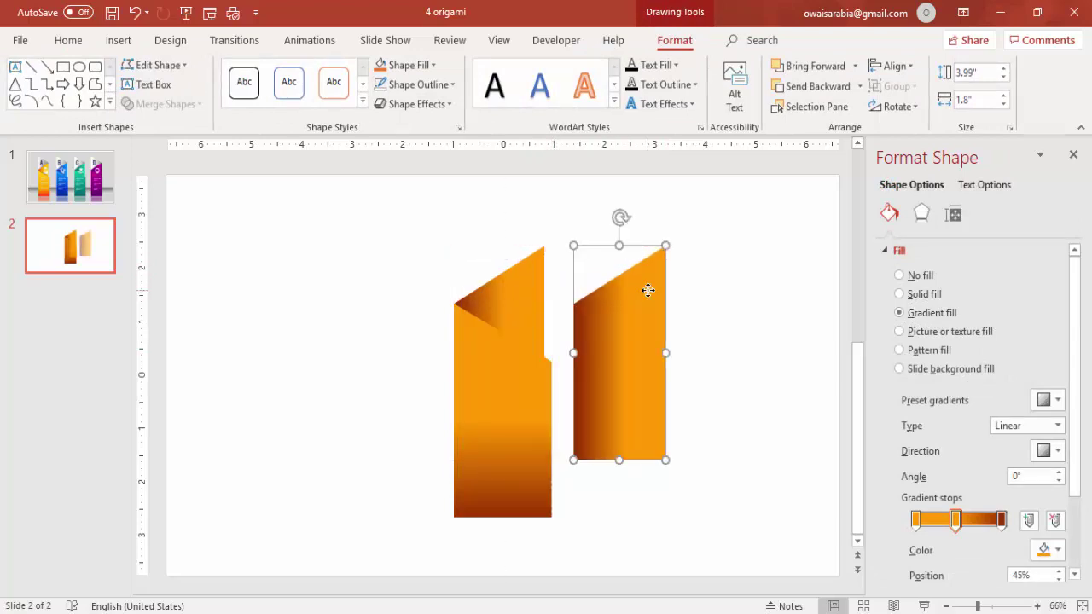
left_click(892, 108)
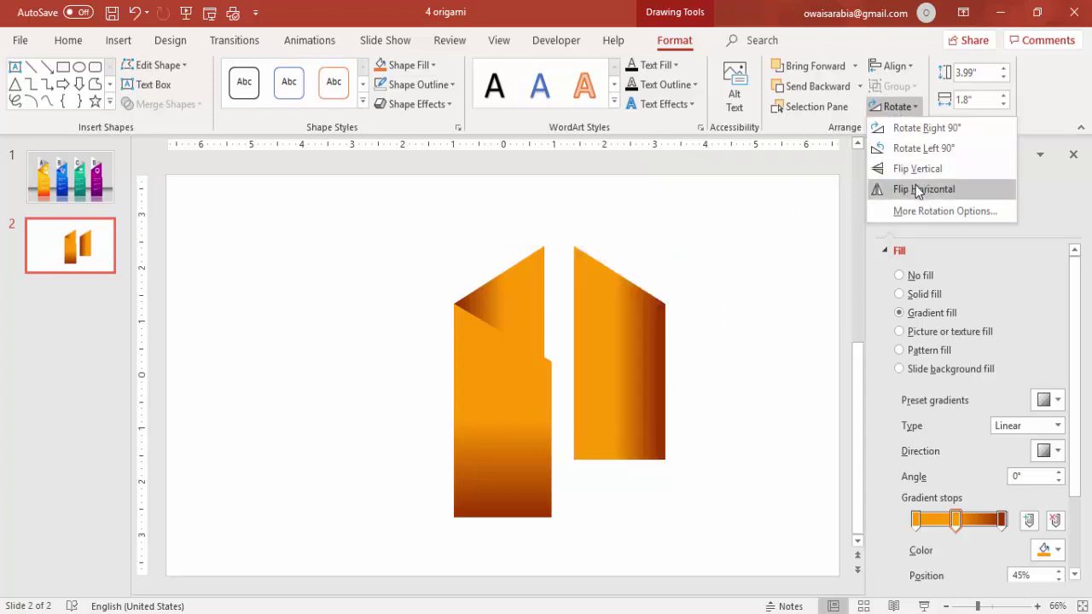
left_click(919, 191)
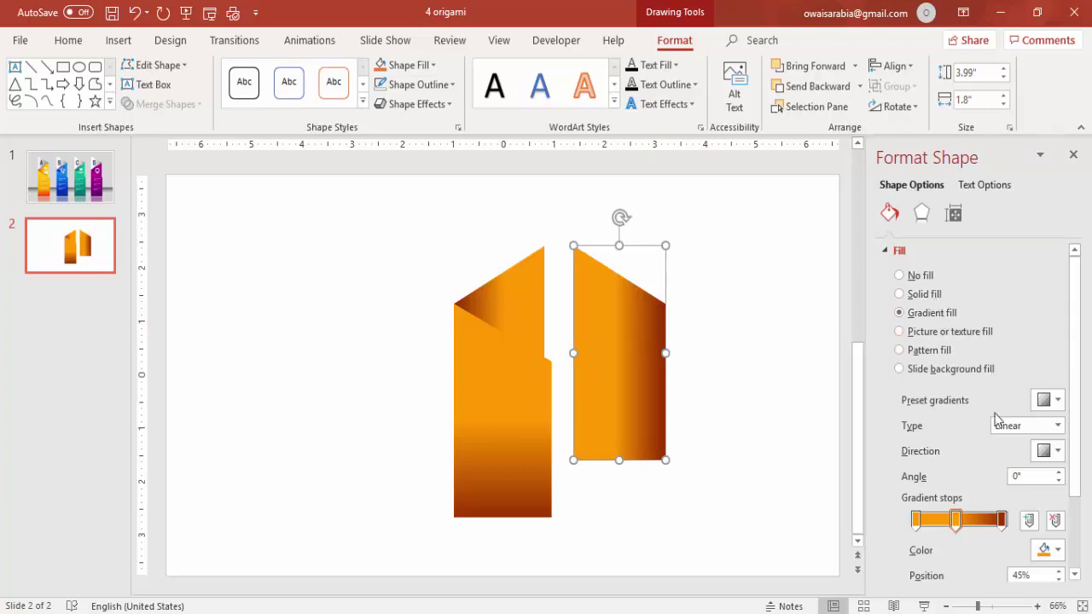
Remove the new copy's middle gradient stop and recolour its first stop white and its last stop dark grey
left_click(1056, 520)
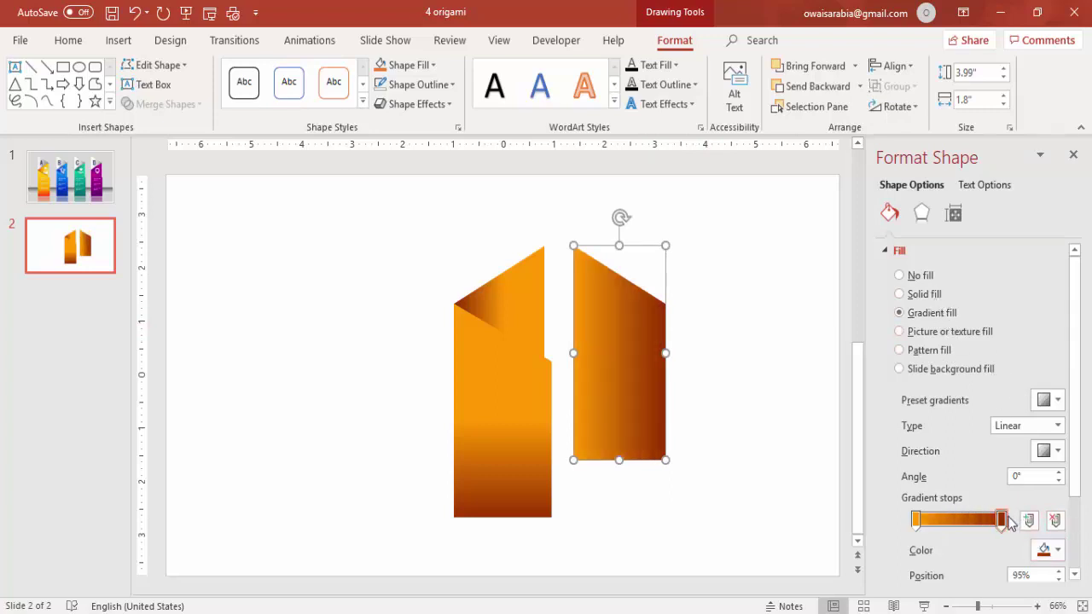
left_click(1058, 552)
left_click(961, 427)
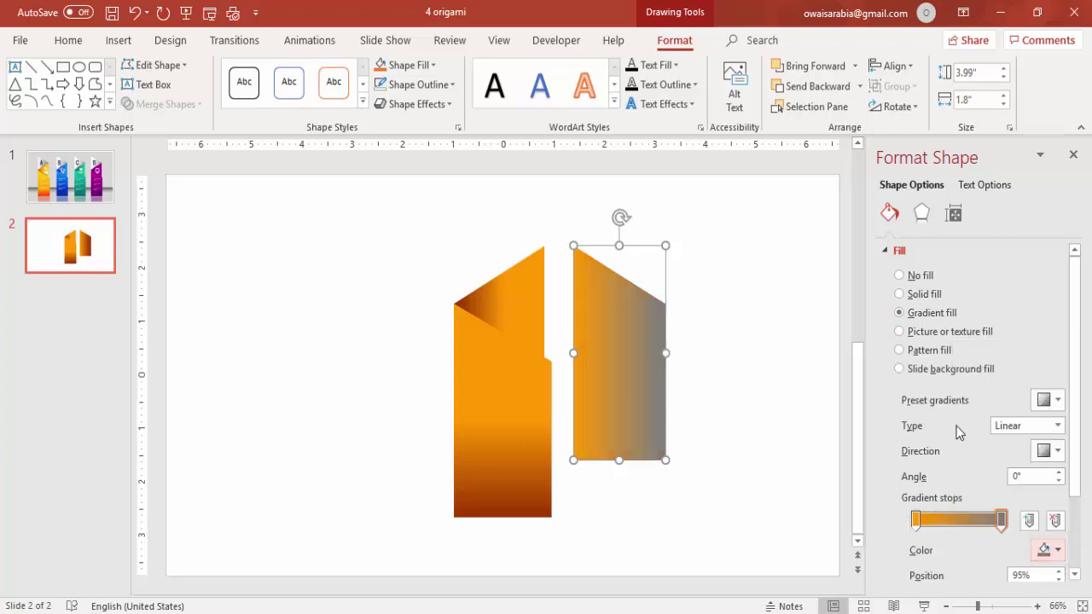
left_click(917, 520)
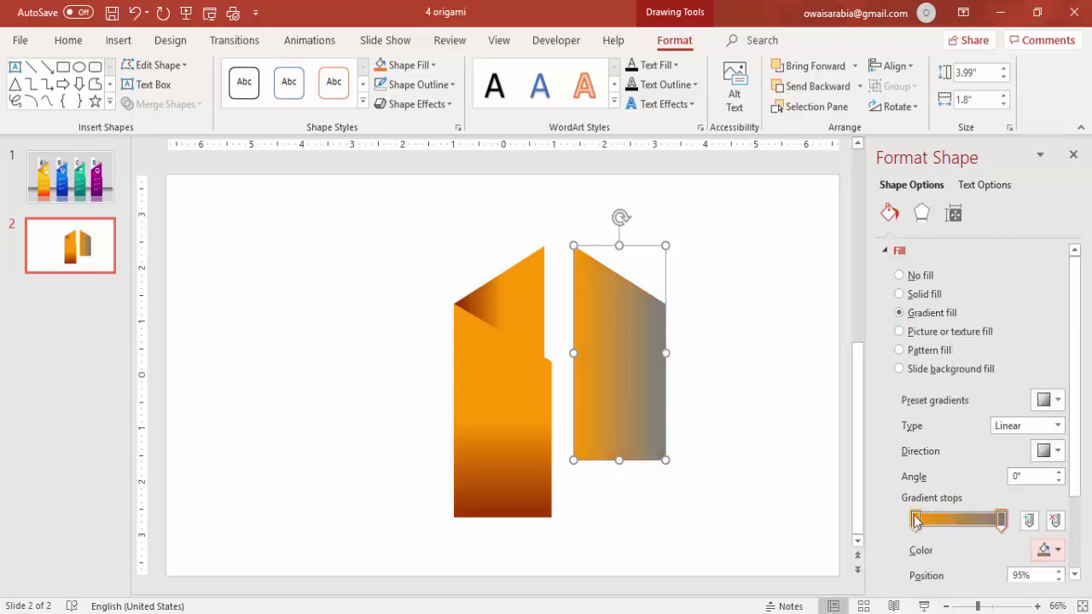
left_click(1056, 551)
left_click(960, 370)
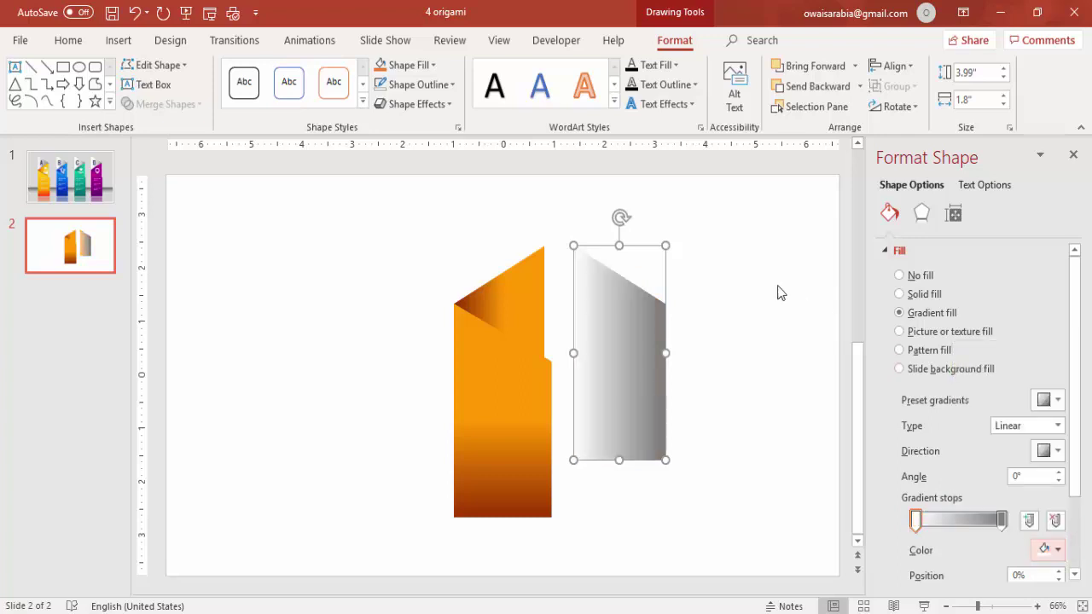
Fill the slide background with a solid medium grey from the theme colours
left_click(753, 268)
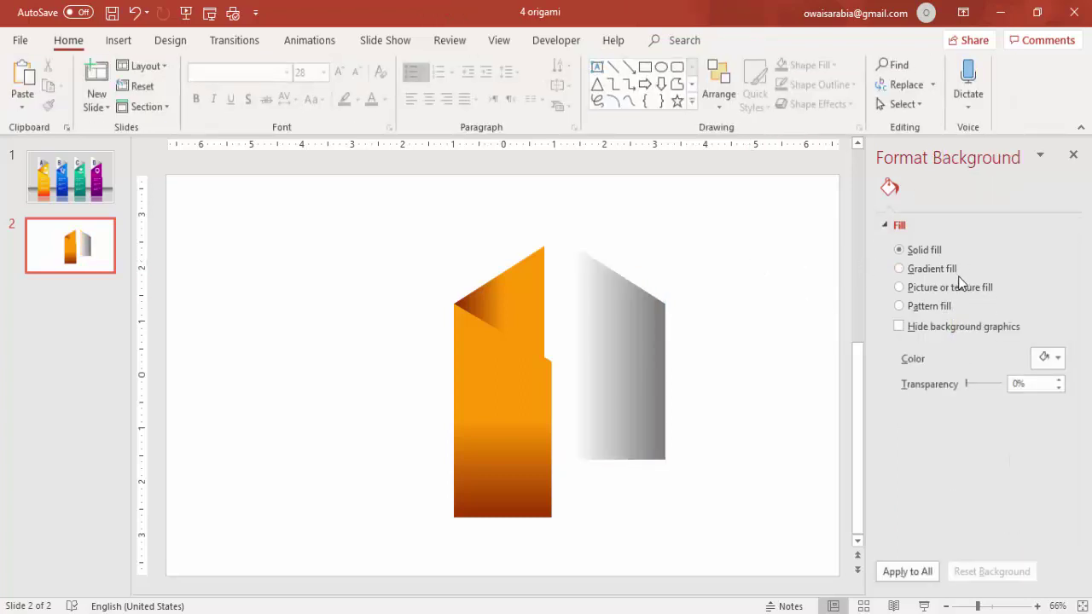
left_click(1042, 359)
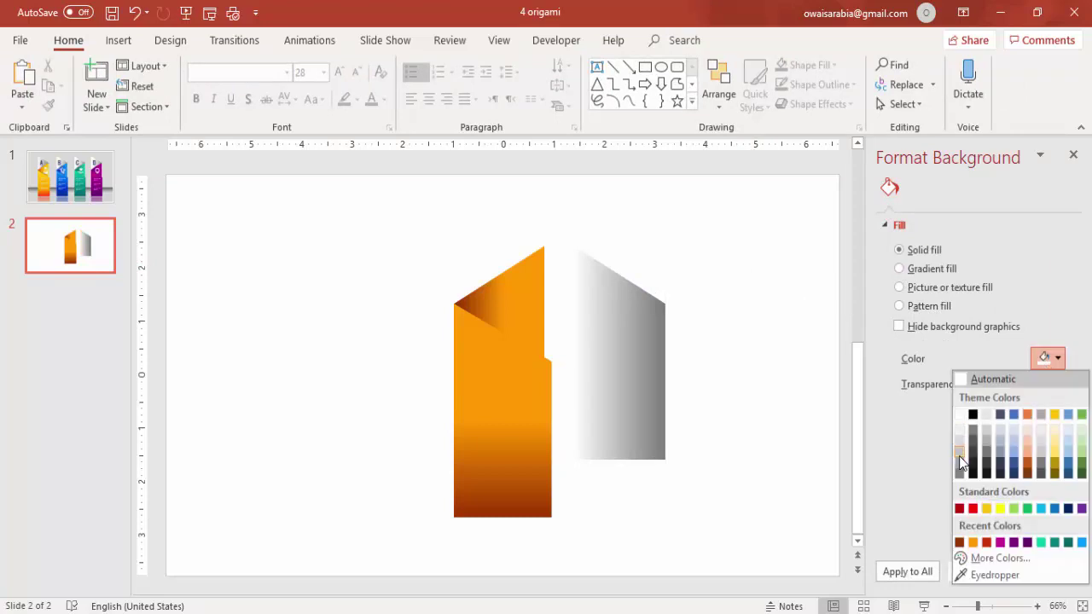
left_click(960, 465)
Move the white-to-grey shape above the orange fold, aligned with its side edges, and send it to the back
left_click(627, 332)
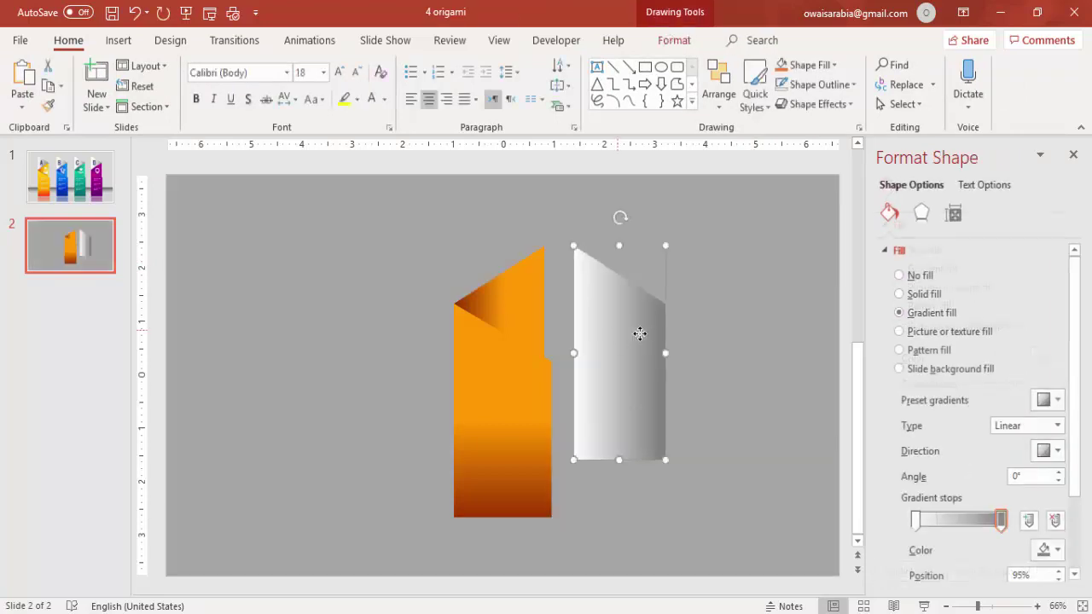
left_click_drag(639, 332, 515, 273)
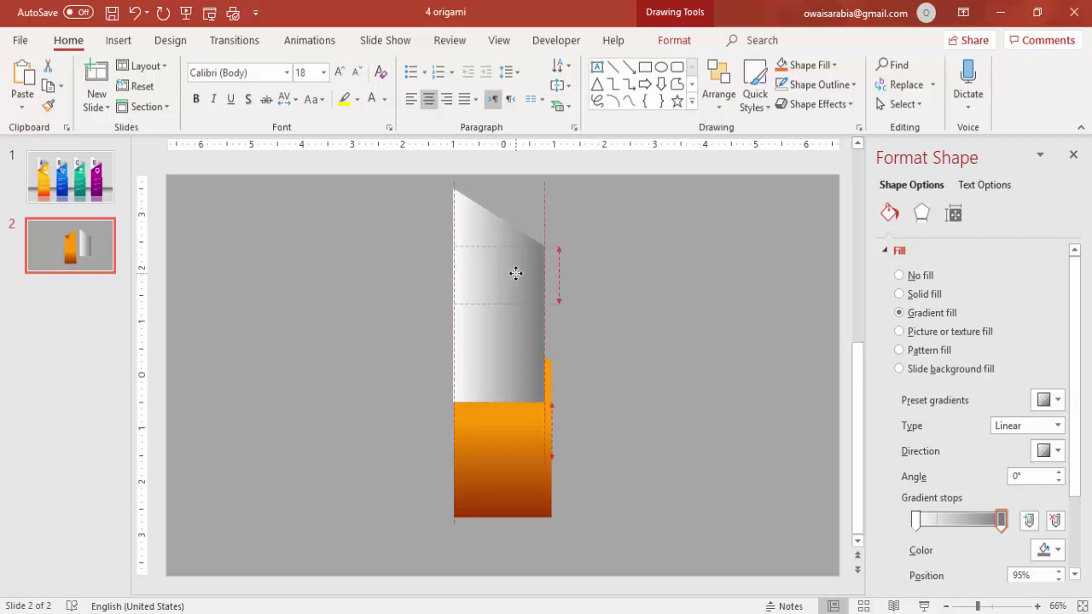
left_click_drag(516, 273, 515, 273)
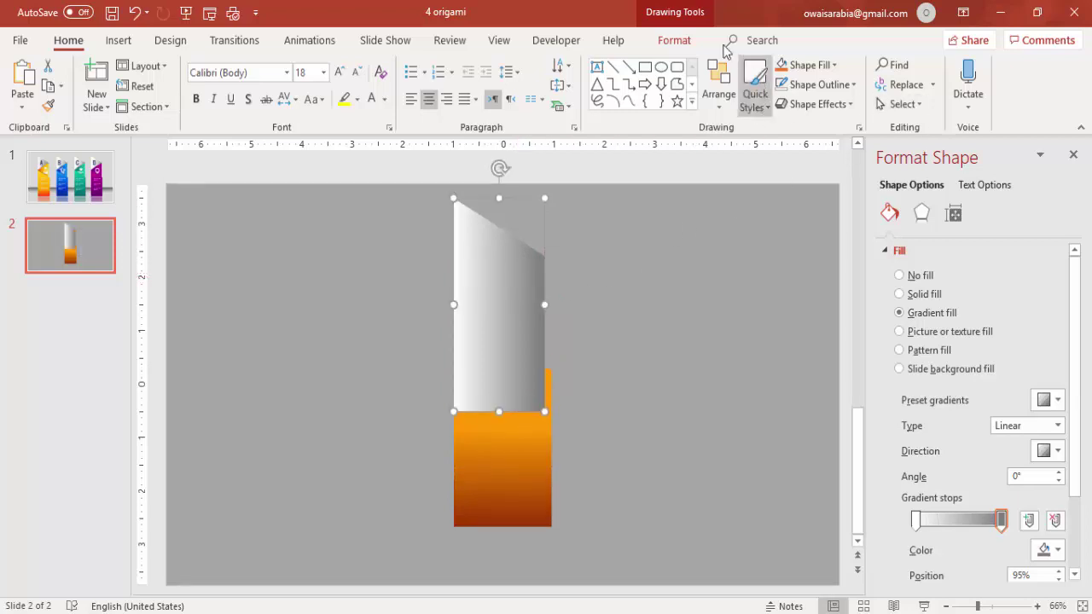
left_click(677, 43)
left_click(860, 86)
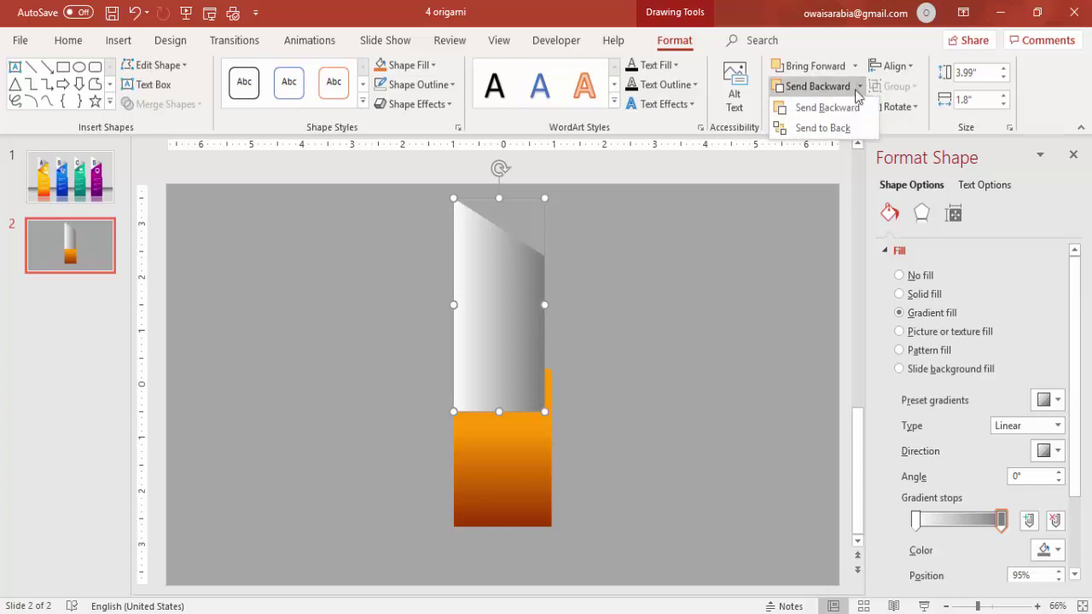
left_click(835, 127)
left_click(670, 247)
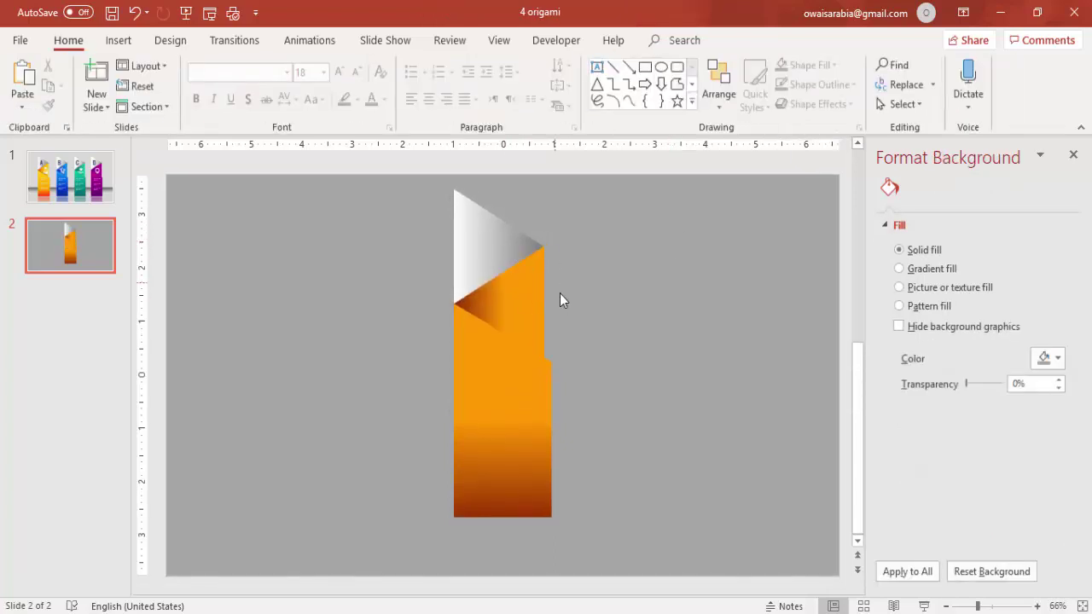
Draw a flat ellipse about 2.19" wide and 0.38" high beside the banner and remove its outline
left_click(101, 42)
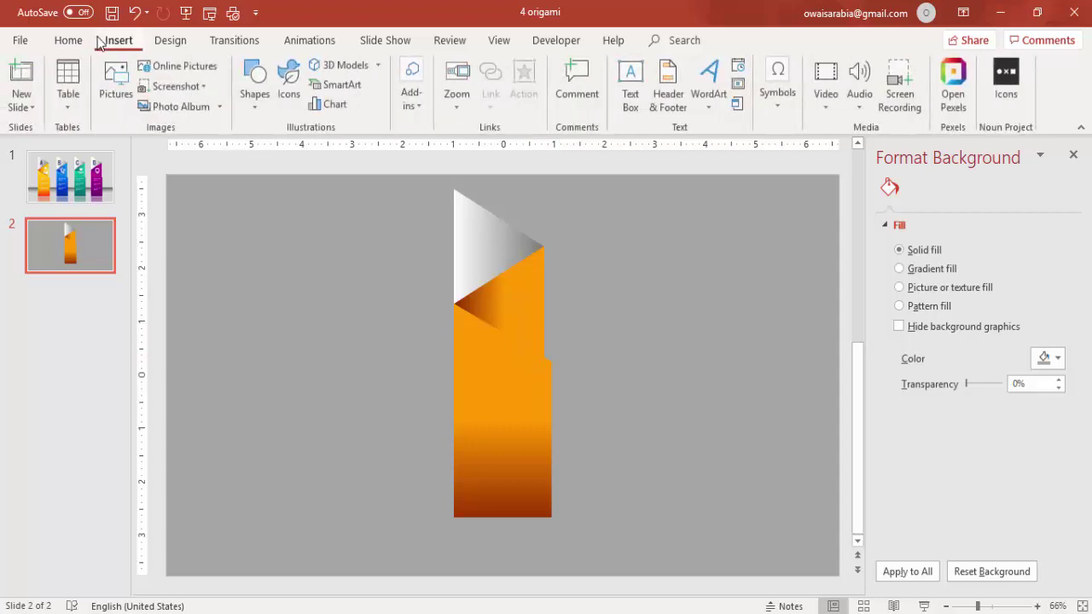
left_click(262, 105)
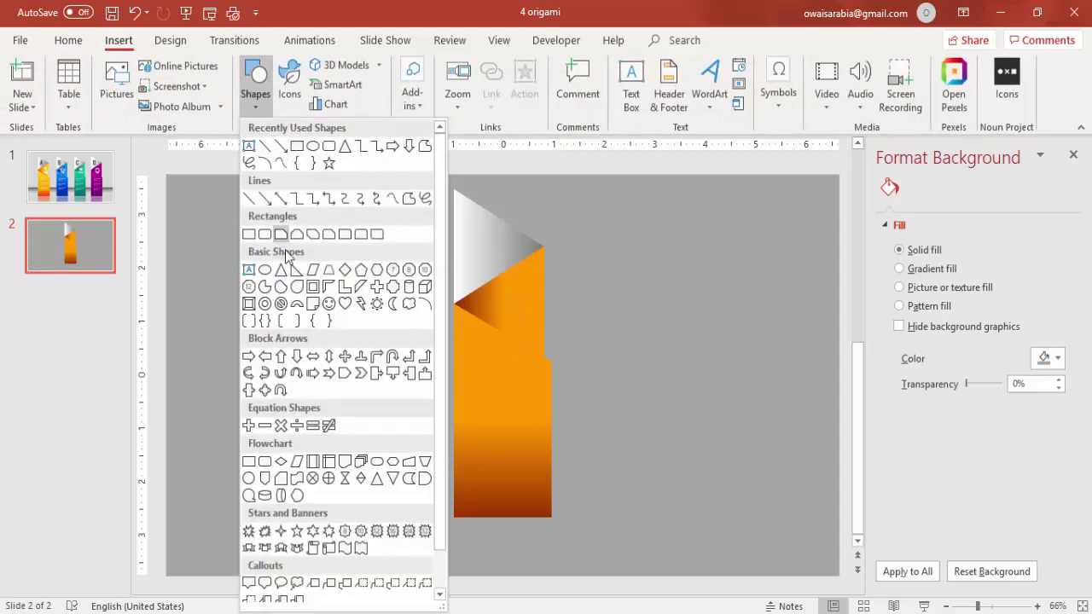
left_click(264, 271)
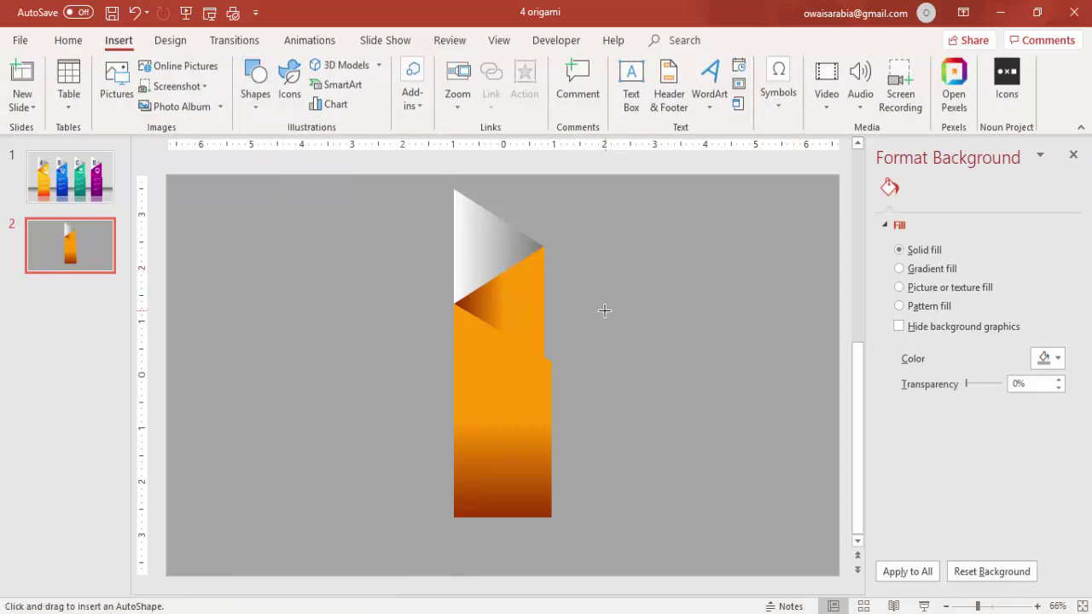
left_click_drag(603, 311, 714, 331)
left_click(443, 85)
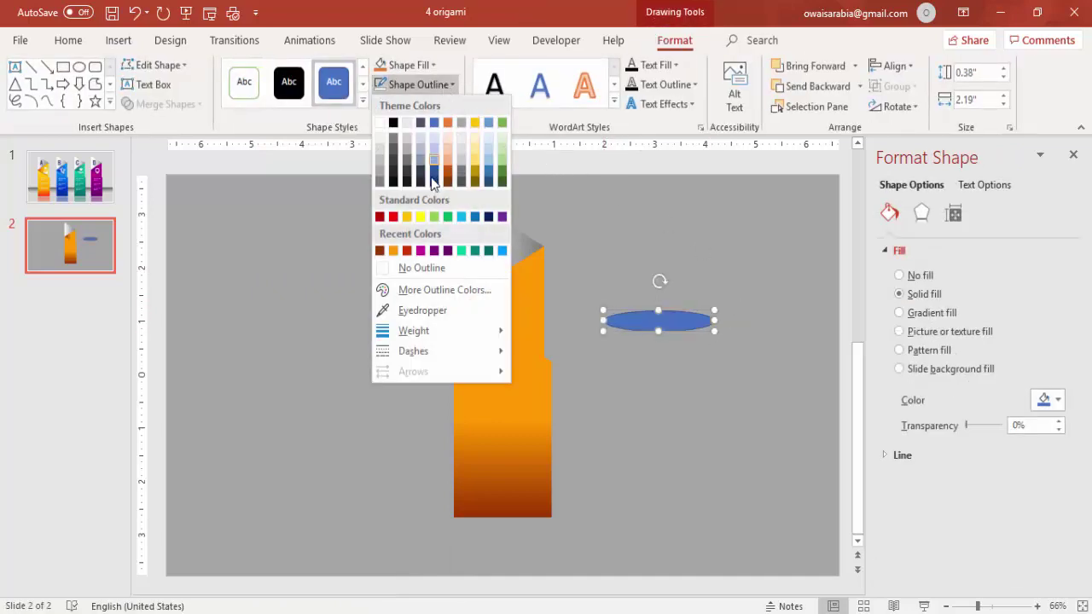
left_click(440, 270)
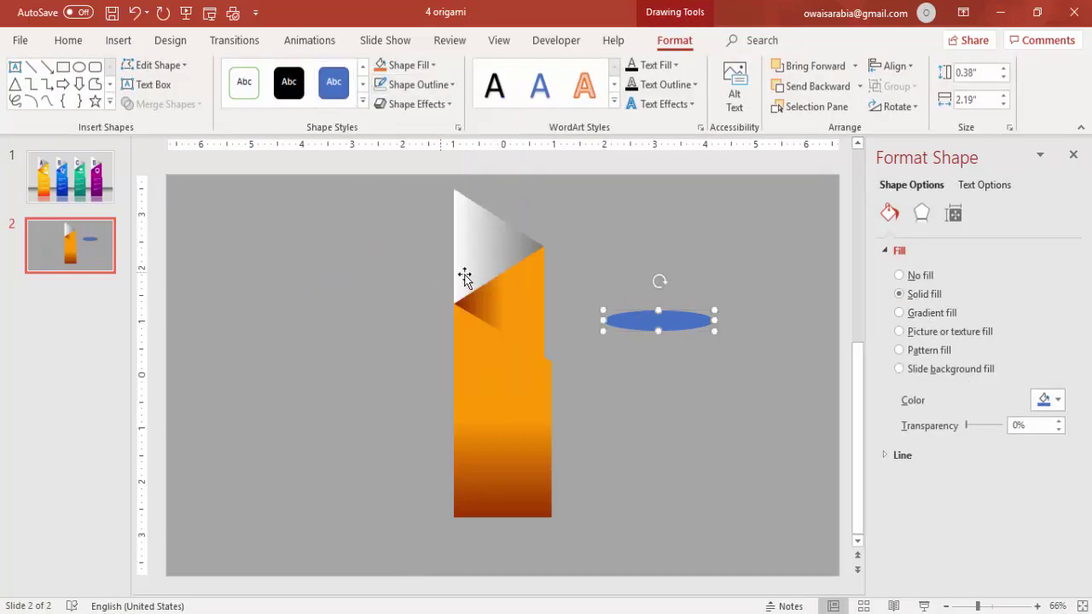
Give the ellipse a path gradient with the dark grey stop at 33% and a white, 100% transparent stop at 100%
left_click(939, 313)
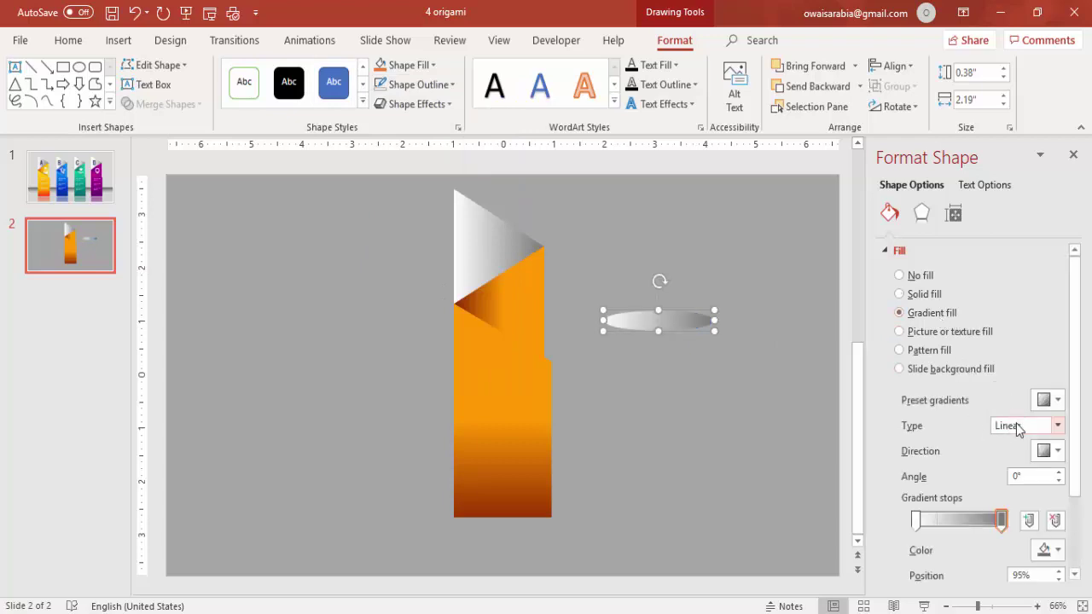
left_click(1020, 425)
left_click(1022, 491)
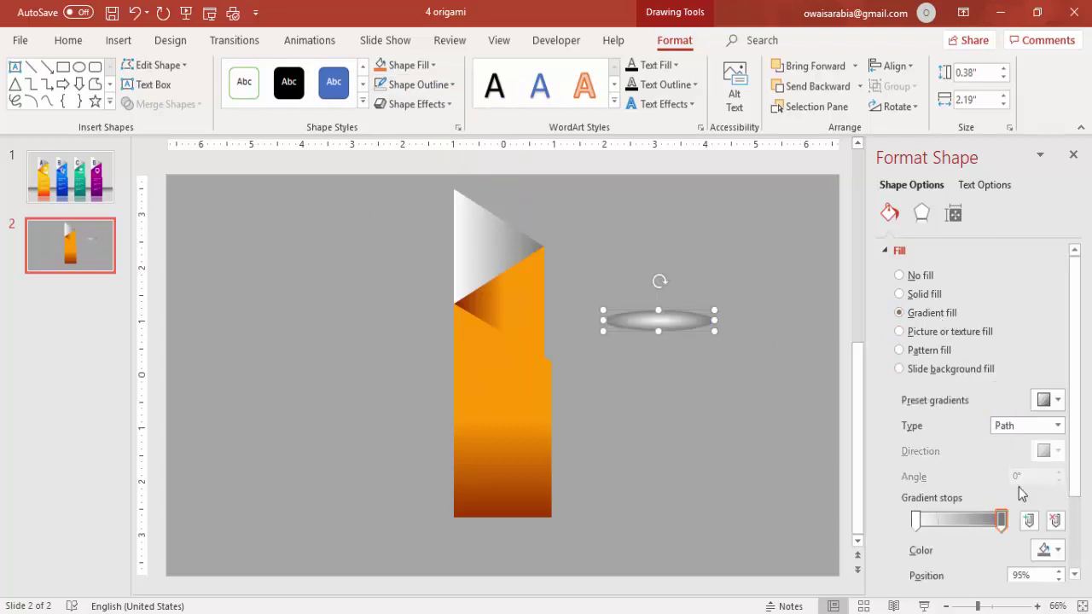
mouse_move(1003, 522)
left_mouse_down()
mouse_move(924, 521)
mouse_move(1018, 530)
left_mouse_up()
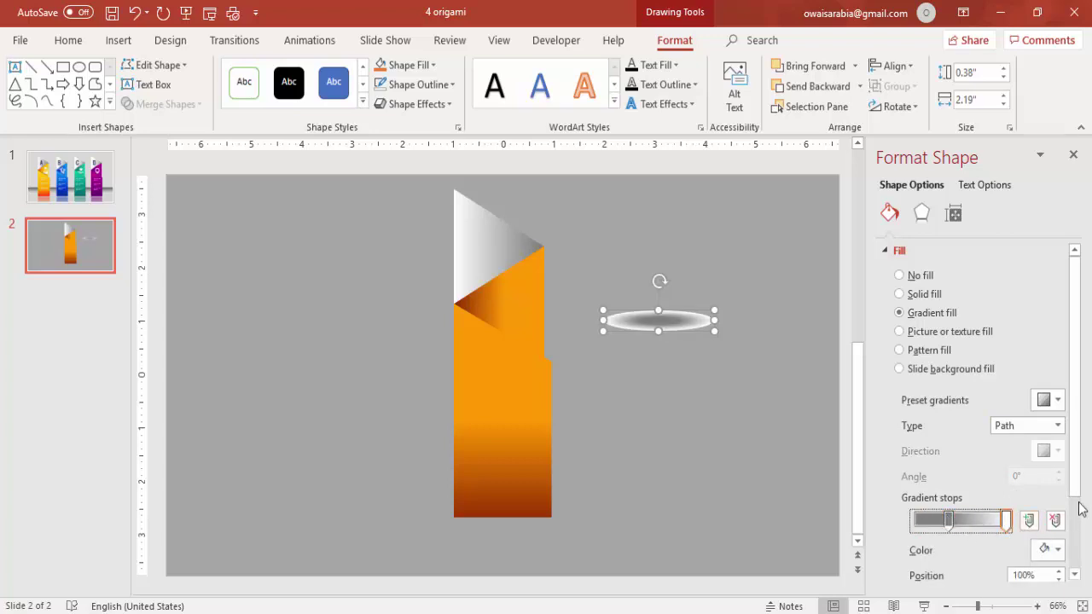
scroll(1082, 519, "down", 2)
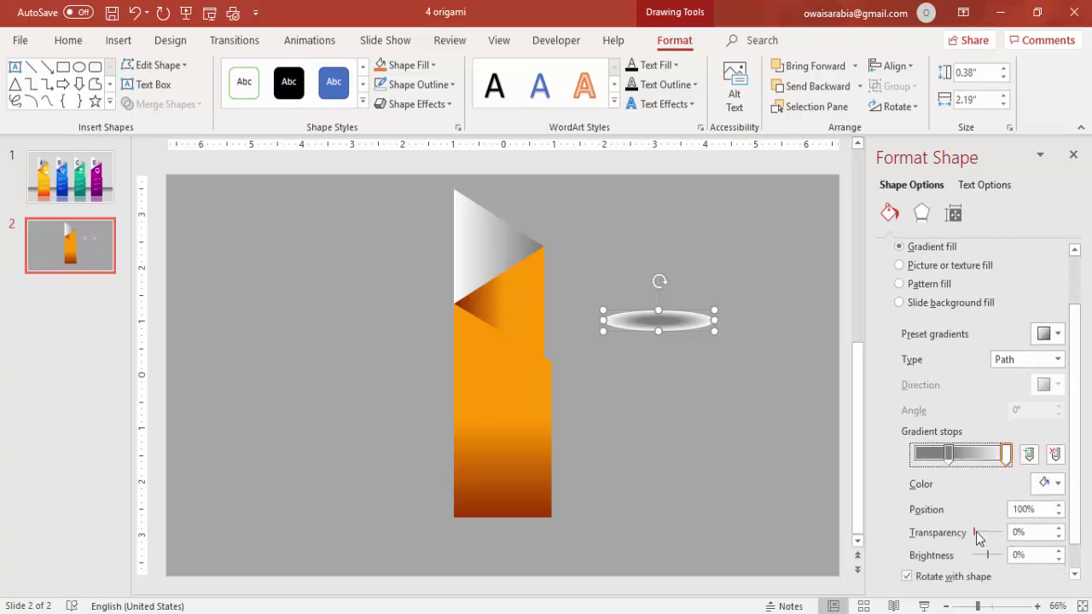
left_click_drag(979, 532, 1013, 535)
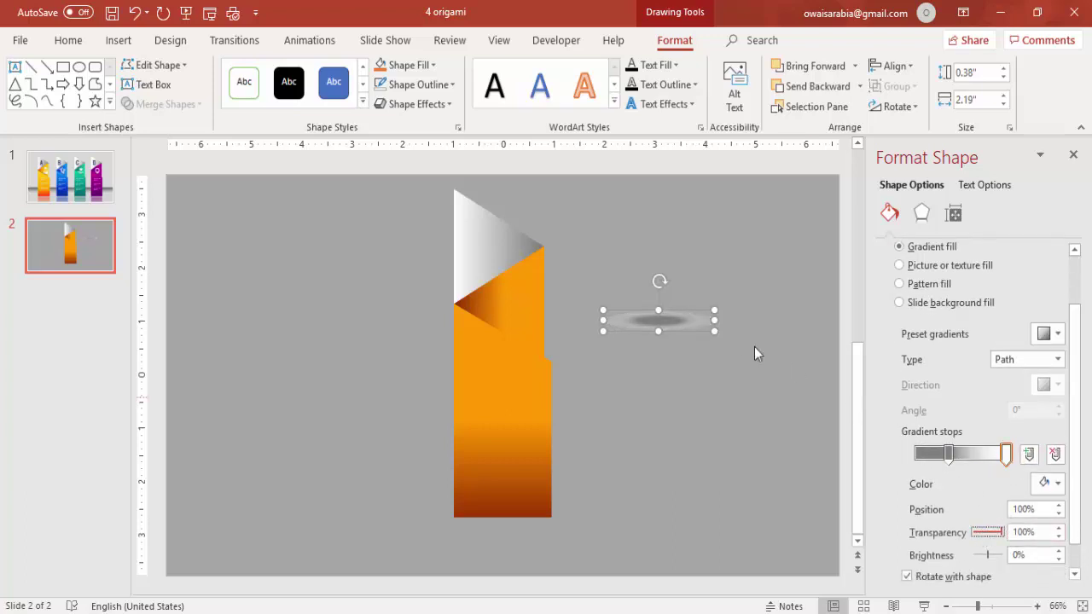
Recolour the ellipse's 33% gradient stop black and set that stop's transparency to 39%
left_click(945, 453)
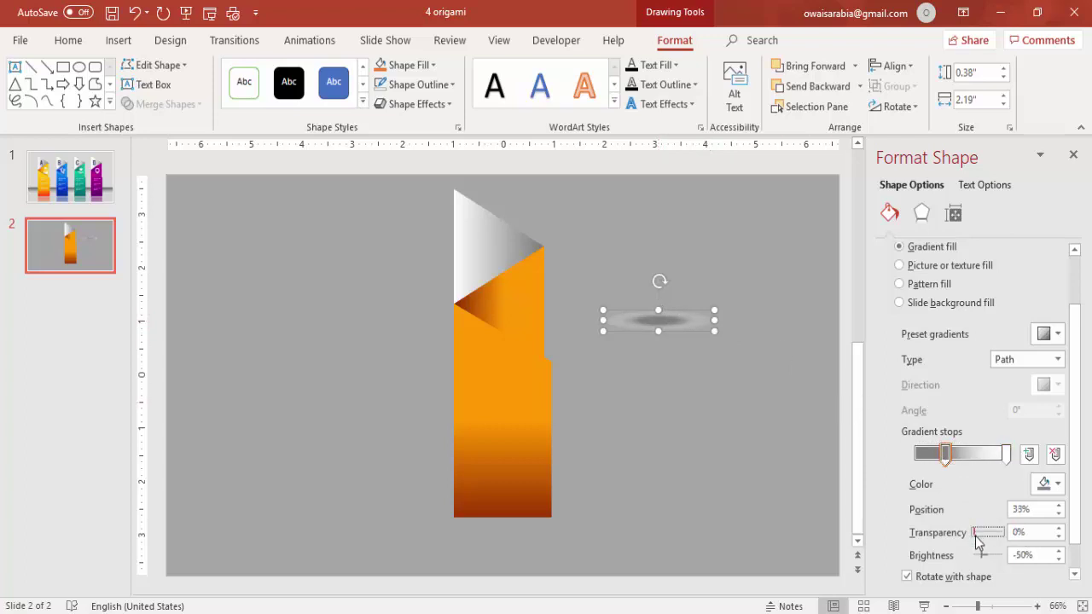
left_click(1056, 484)
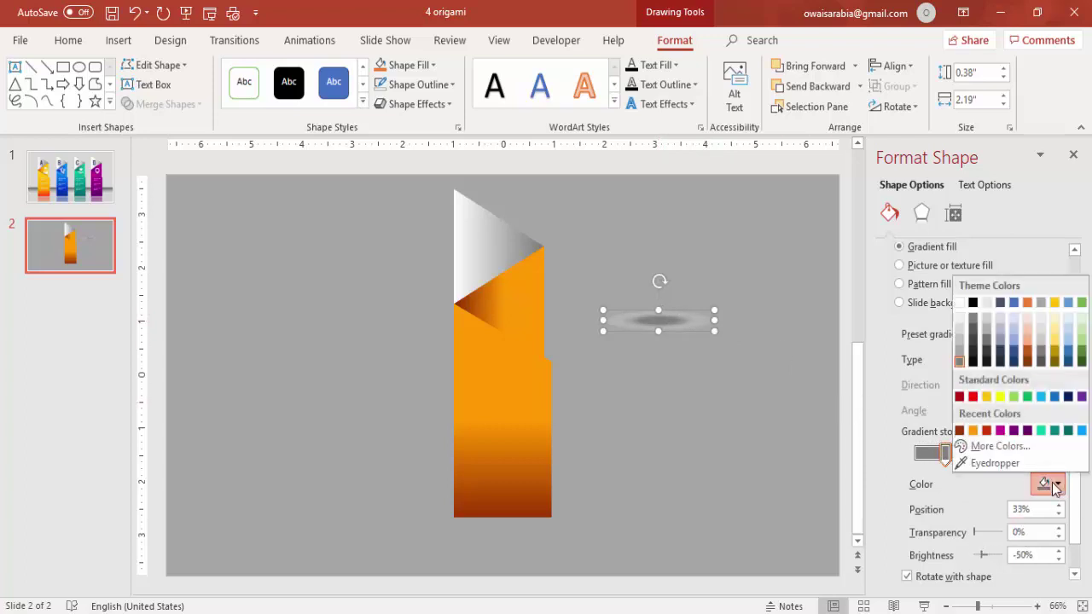
left_click(973, 303)
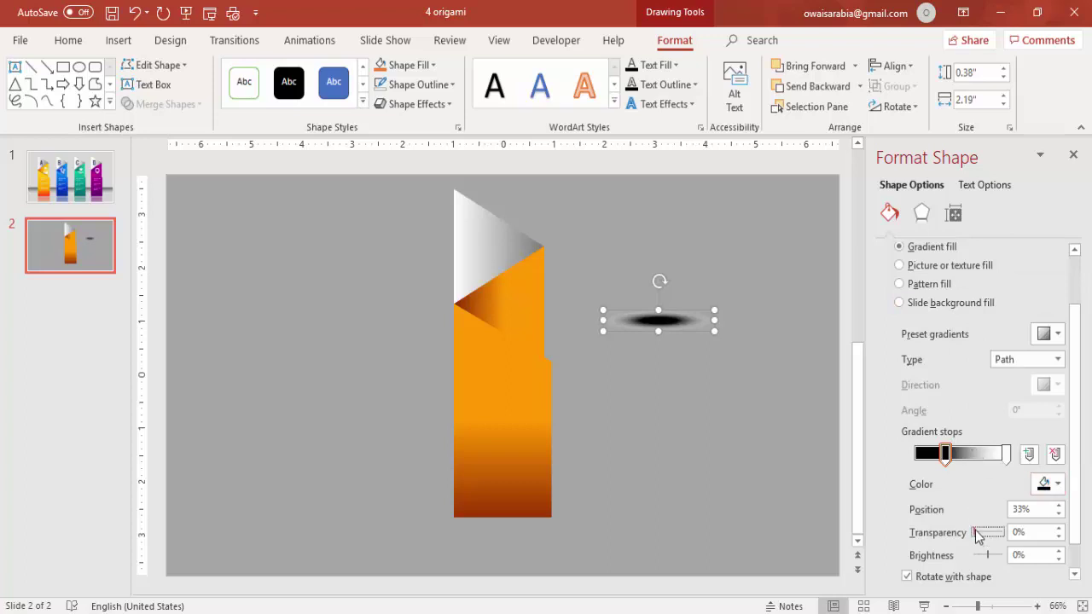
mouse_move(975, 530)
left_mouse_down()
mouse_move(993, 533)
mouse_move(983, 534)
left_mouse_up()
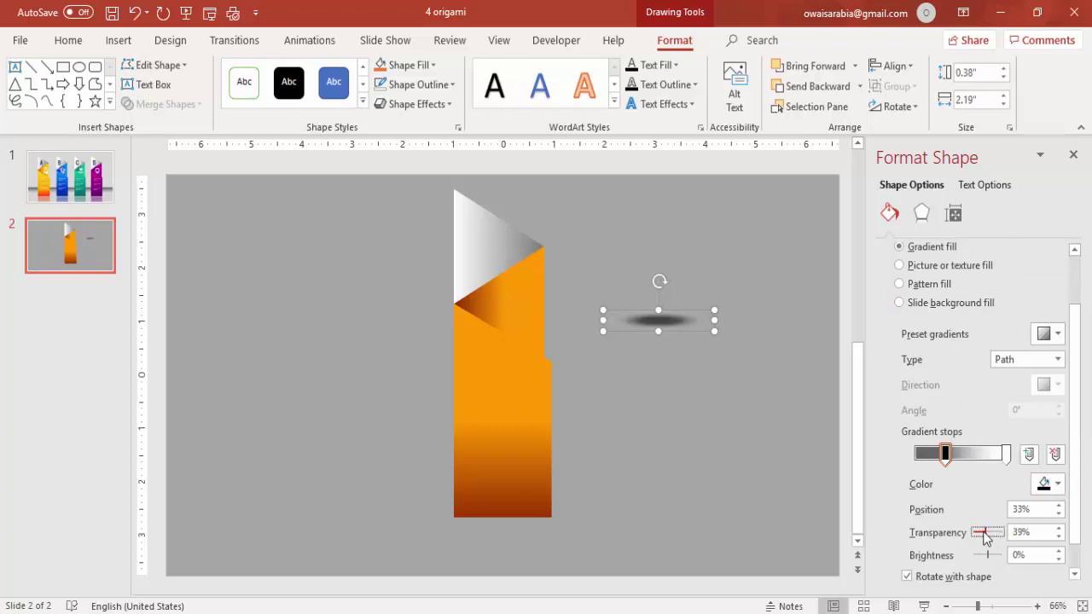
Apply a 9 pt soft edge to the ellipse
left_click(920, 213)
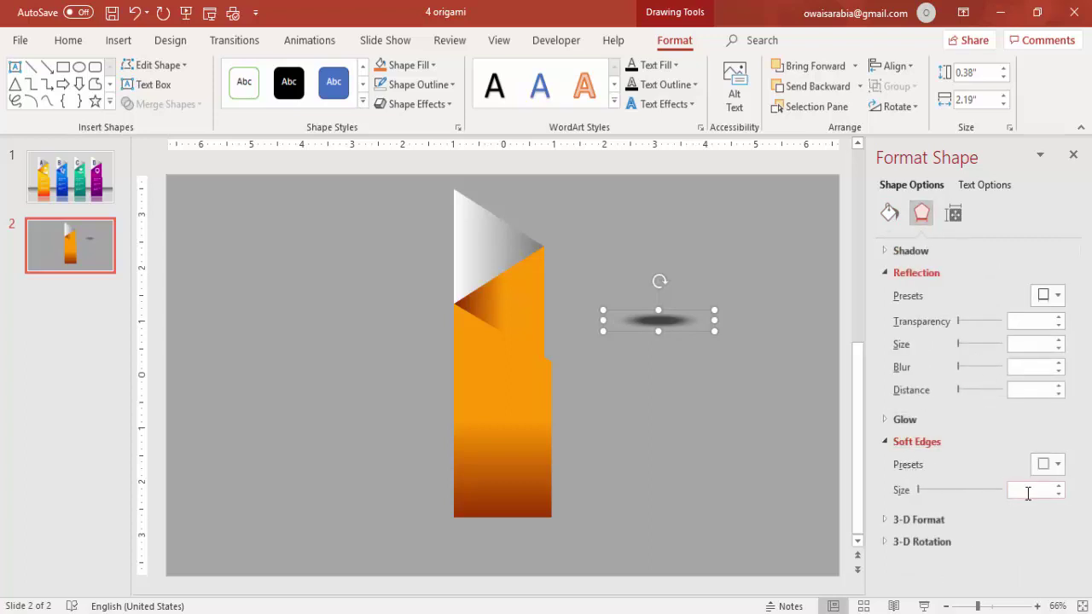
left_click(1060, 487)
left_click(1059, 486)
left_click(1059, 486)
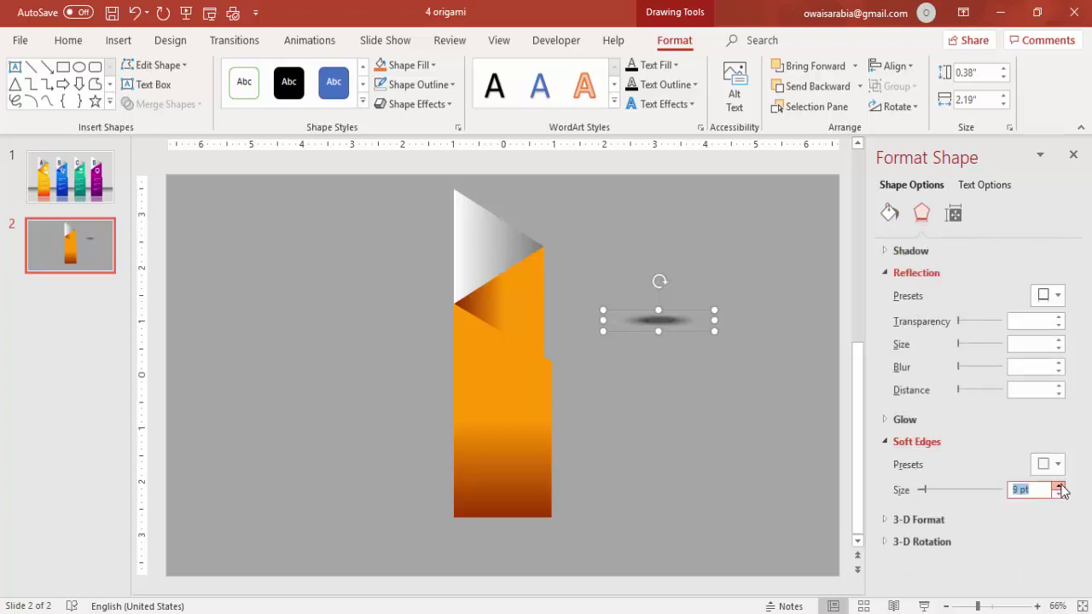
Resize the ellipse shadow to about 2.64" by 0.45" and rotate it to lie along the lower edge of the orange fold
left_click(721, 310)
left_click_drag(744, 311, 544, 318)
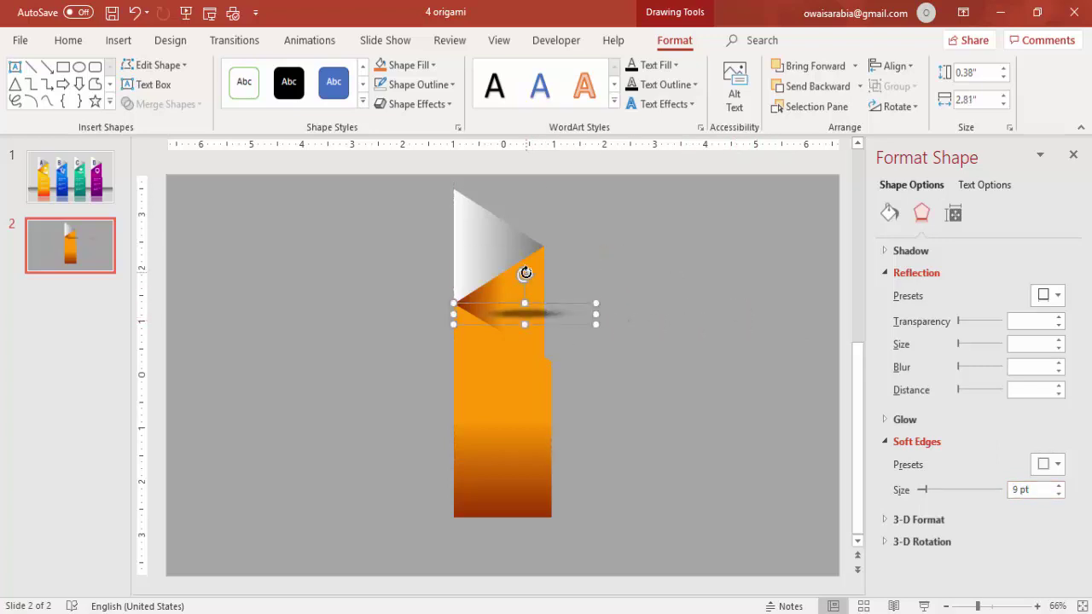
mouse_move(528, 279)
left_mouse_down()
mouse_move(540, 281)
mouse_move(522, 331)
mouse_move(525, 300)
left_mouse_up()
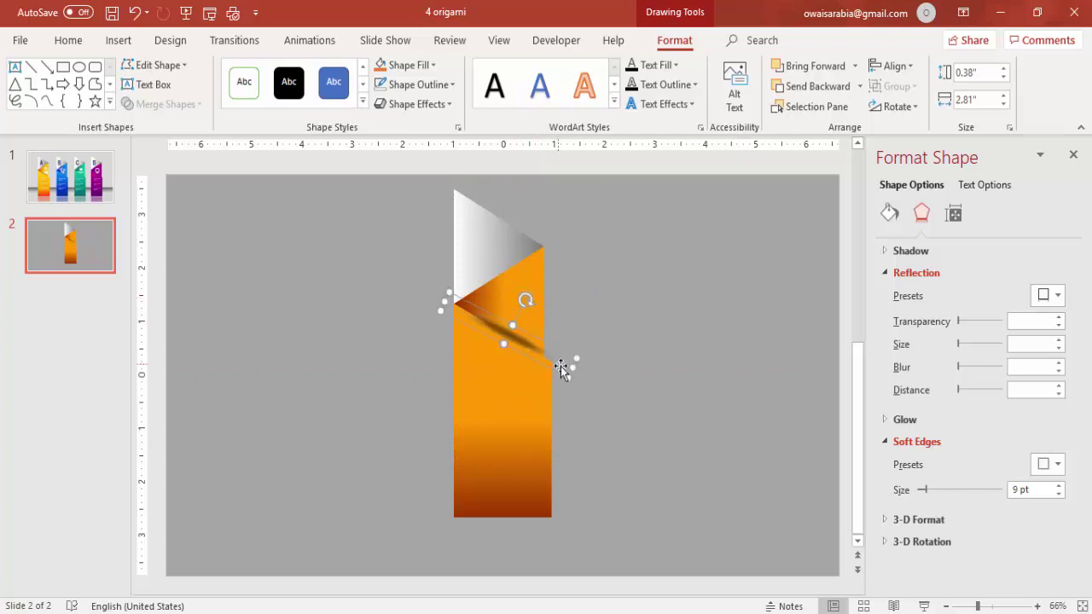
left_click_drag(571, 369, 567, 358)
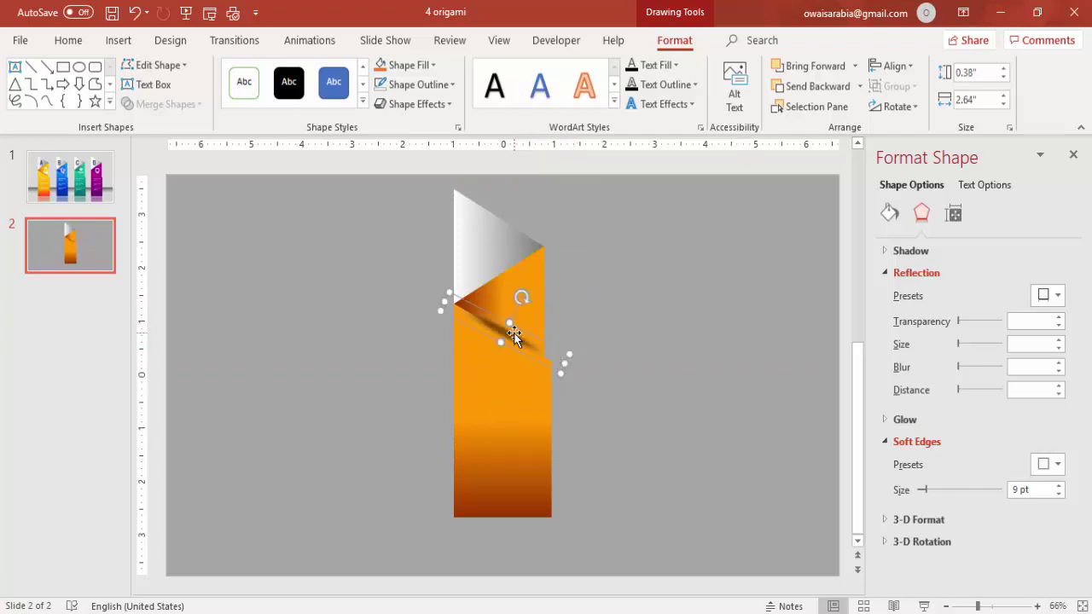
mouse_move(514, 333)
left_mouse_down()
mouse_move(499, 345)
mouse_move(511, 333)
left_mouse_up()
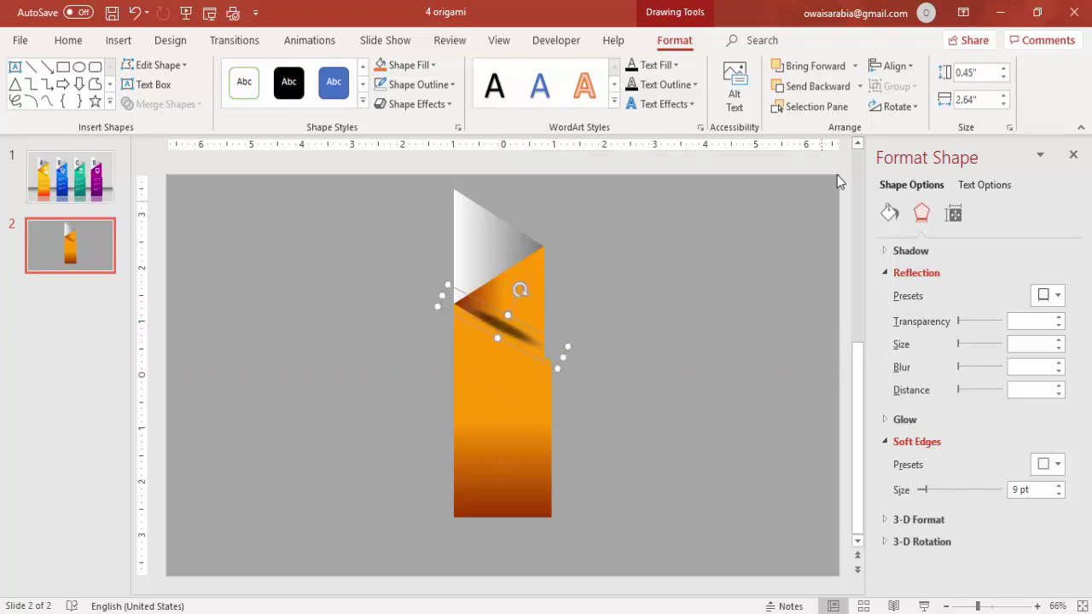
Increase the shadow's soft edge to 12 pt and tuck it behind the front orange shape along the fold
left_click(831, 87)
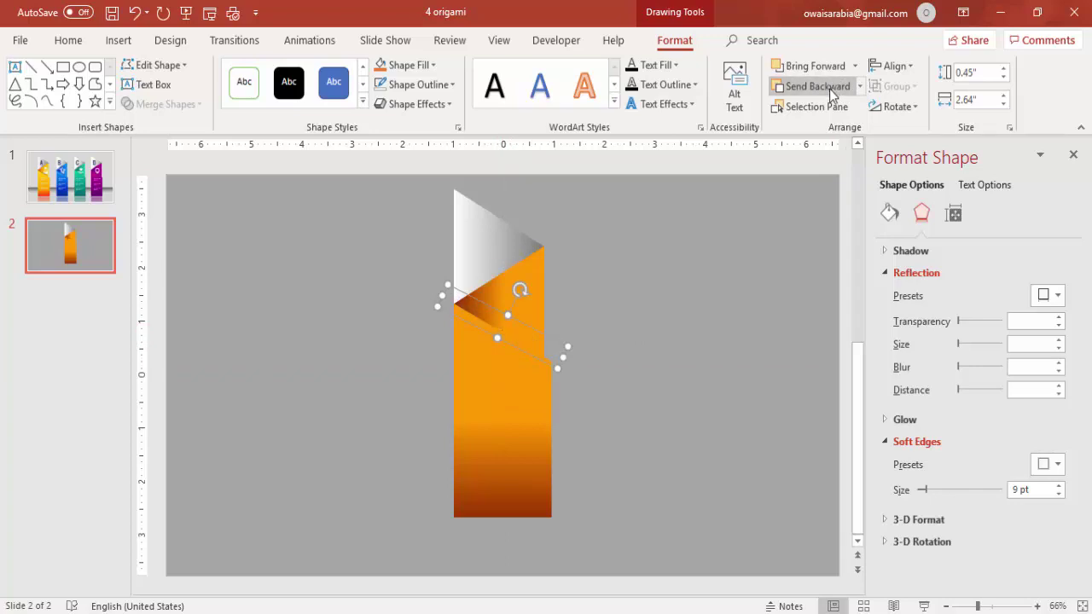
left_click(829, 87)
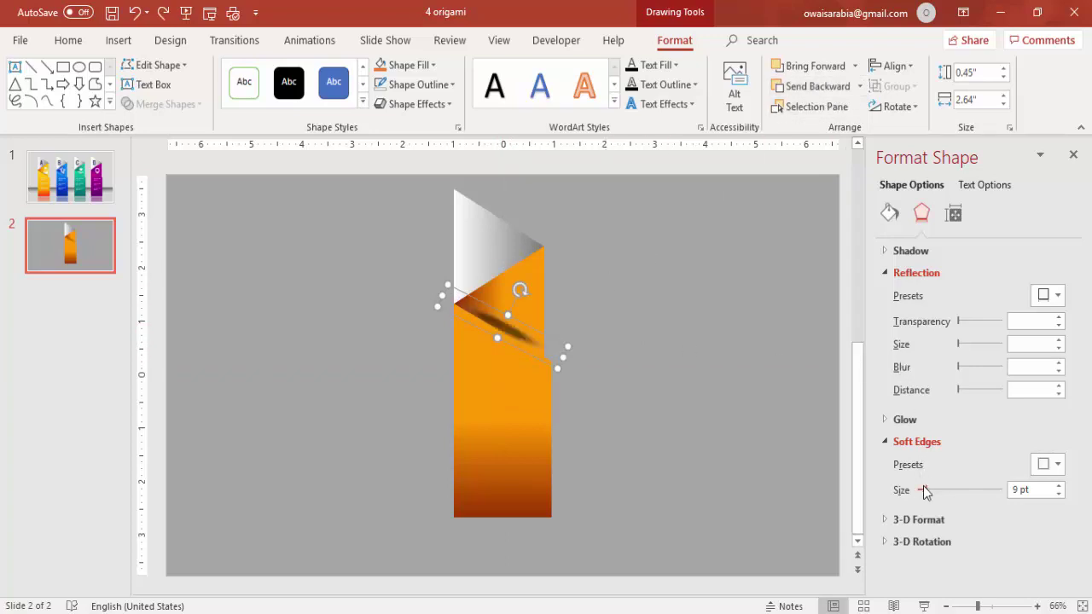
left_click(1059, 486)
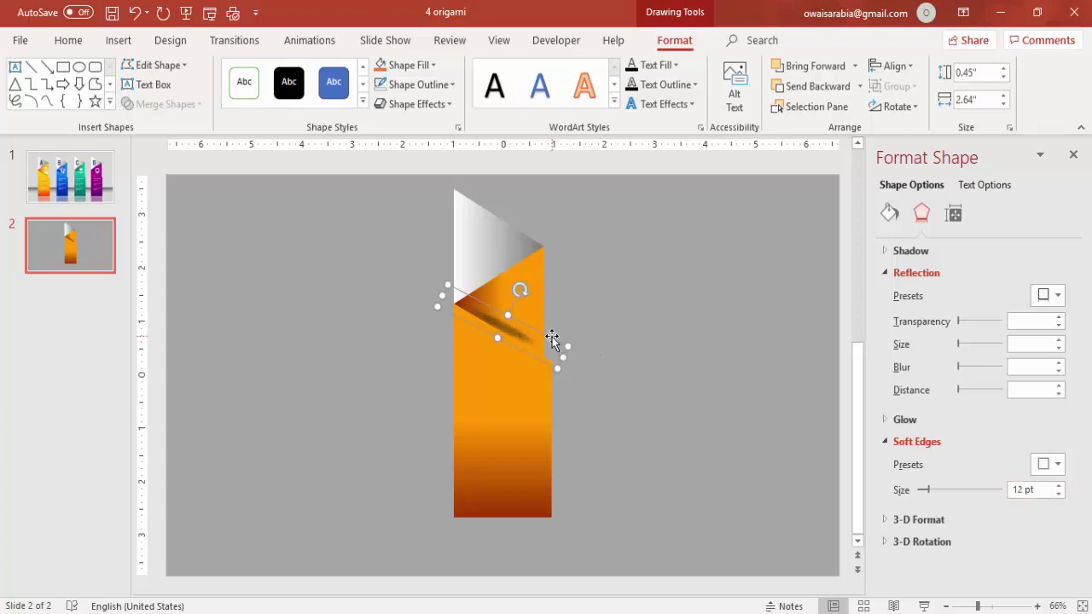
left_click_drag(553, 339, 555, 347)
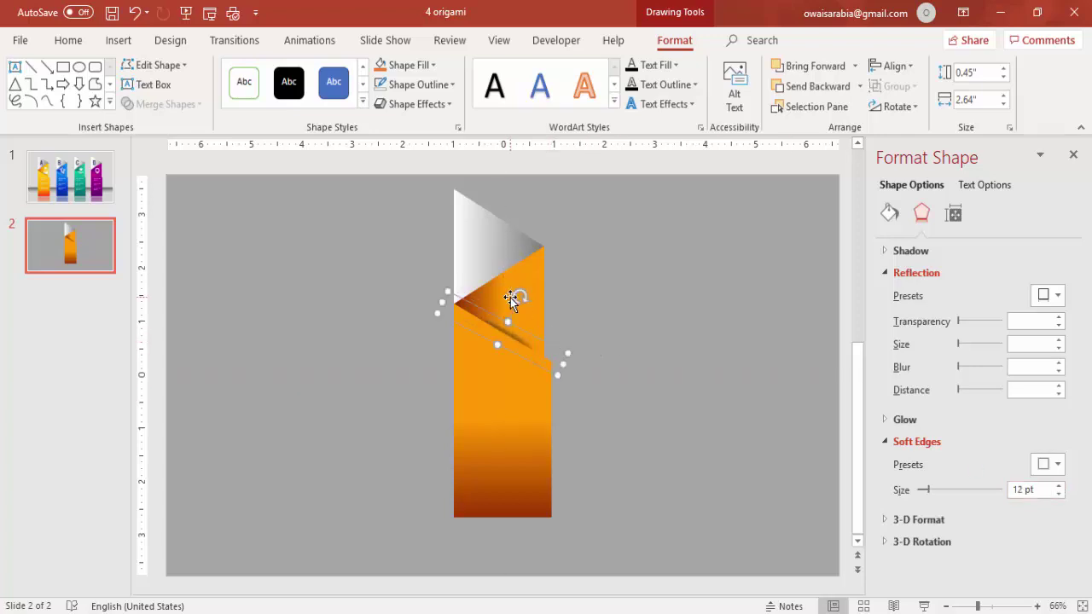
Fine-tune the shadow's slant and nudge it into line with the lower fold edge
key("Delete")
key("ctrl+z")
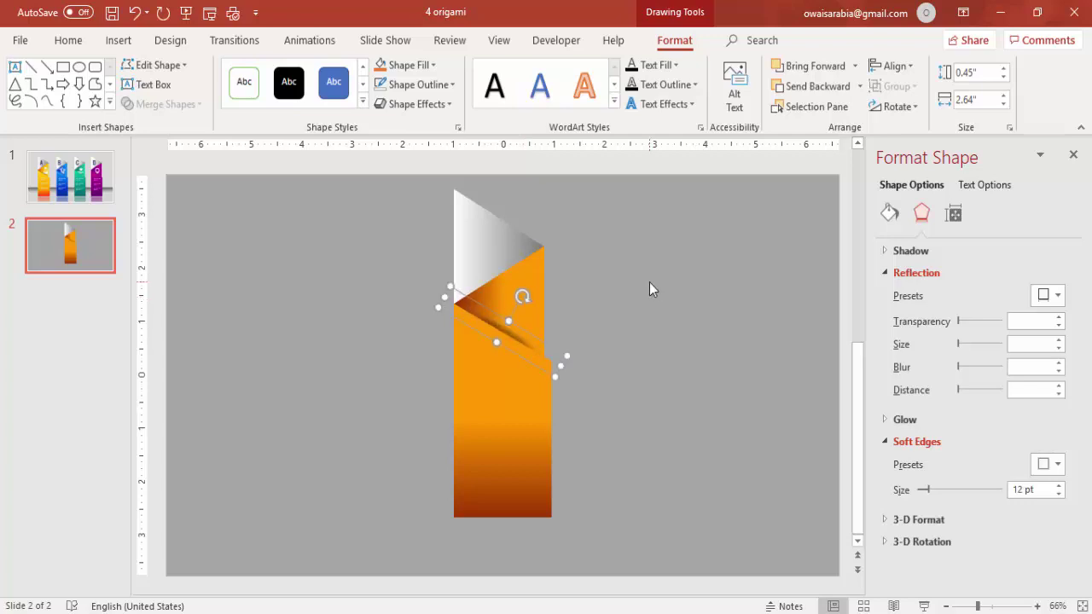
key("Right")
key("Right")
key("Down")
key("Down")
Place a copy of the shadow along the white shape's lower slanted edge, rotated to match, and send it behind the orange fold
mouse_move(565, 360)
left_mouse_down()
mouse_move(552, 267)
mouse_move(553, 284)
left_mouse_up()
left_click_drag(520, 228, 471, 208)
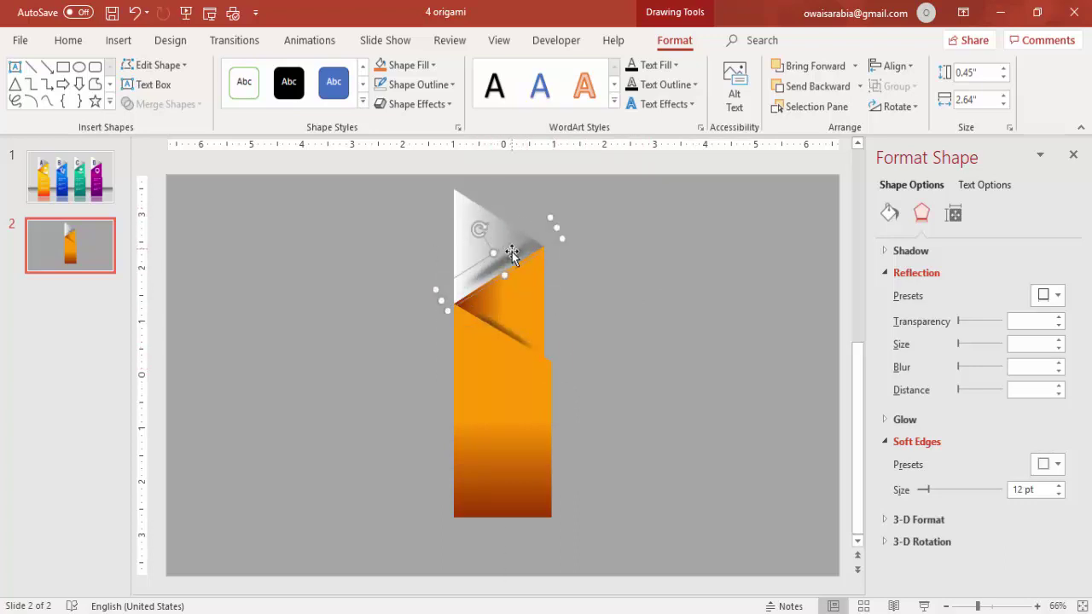
left_click_drag(511, 256, 509, 268)
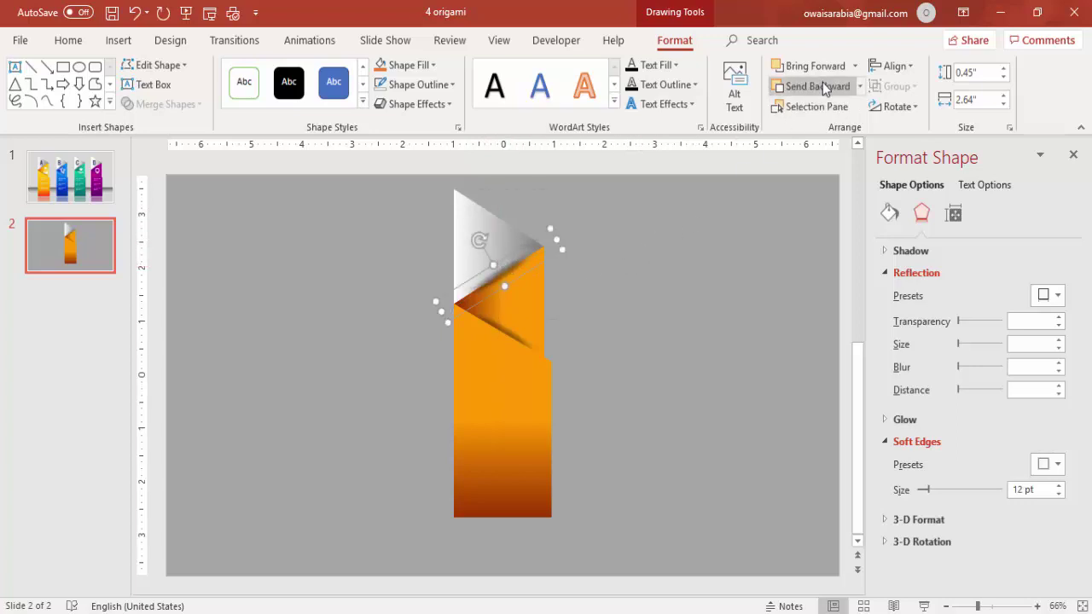
left_click(825, 87)
left_click(597, 258)
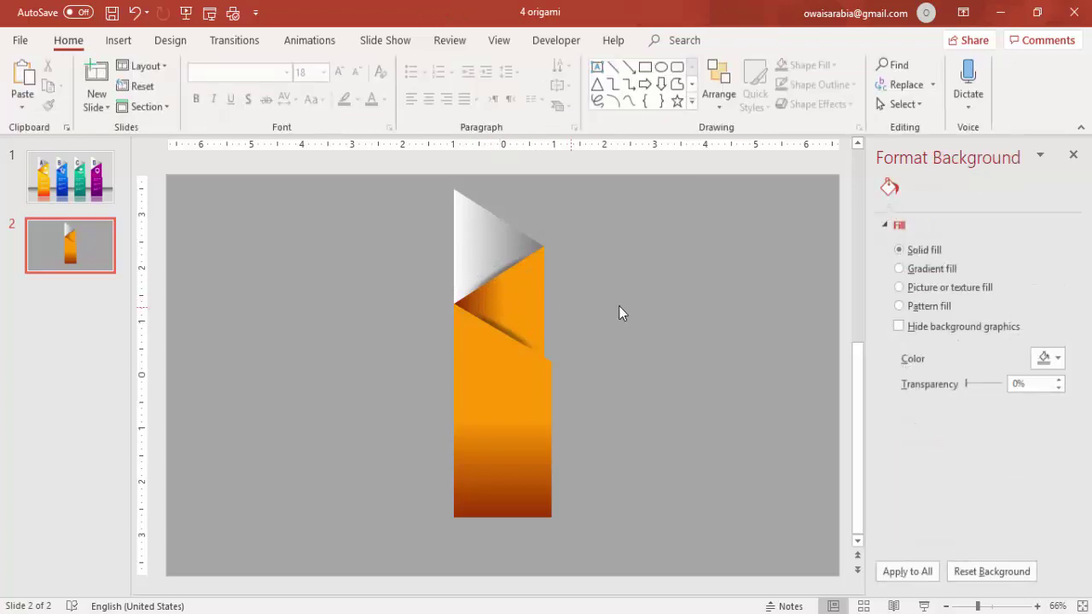
Insert a text box with the letter A over the side edge of the orange banner
left_click(597, 66)
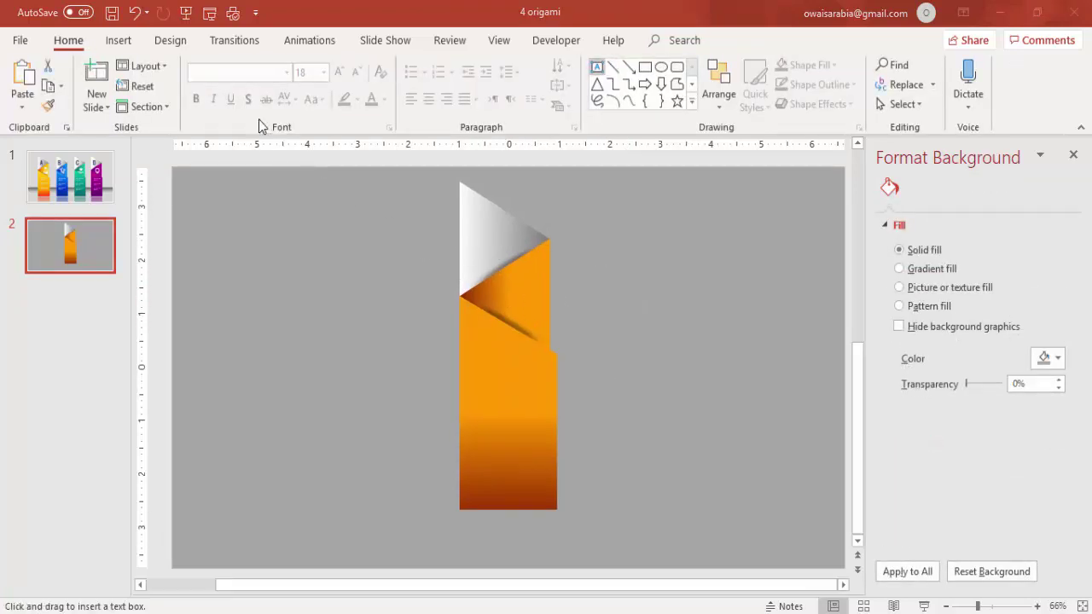
left_click(119, 41)
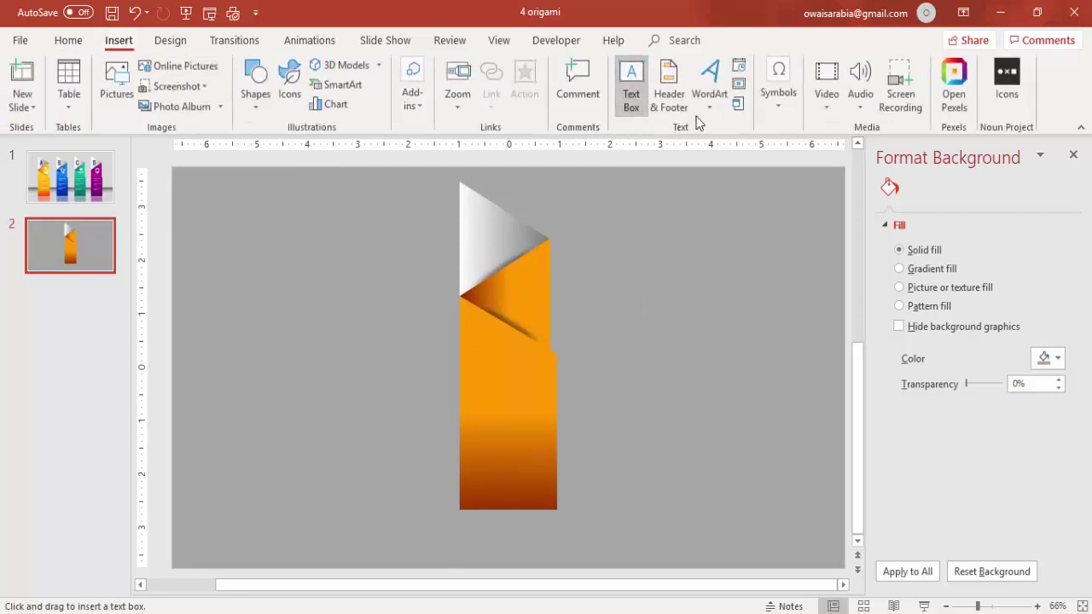
left_click(632, 94)
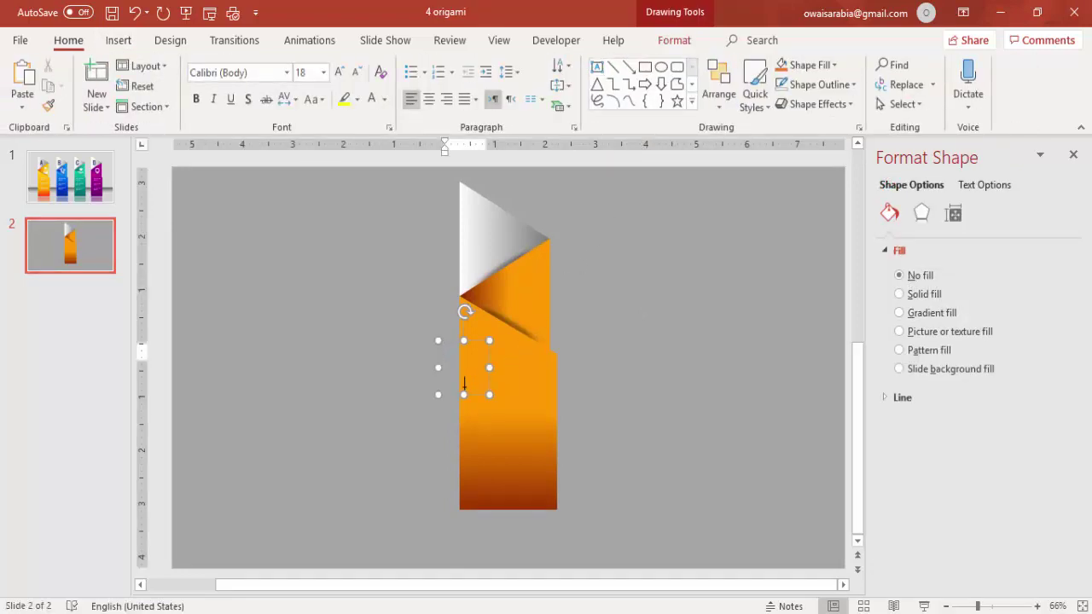
type("A")
Format the letter A in bold Oswald at 80 pt
left_click(450, 342)
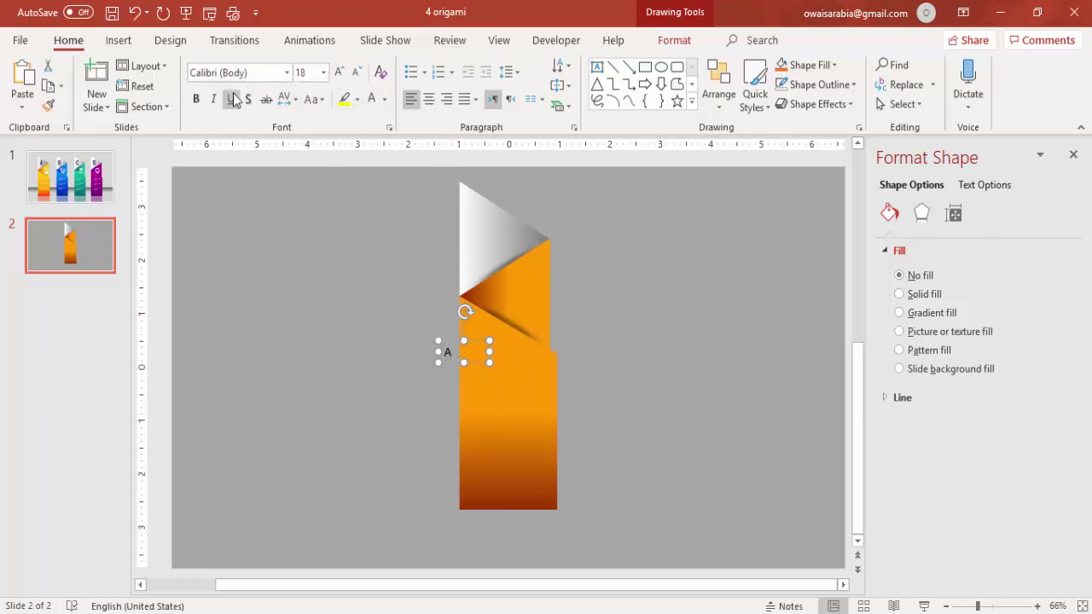
left_click(256, 75)
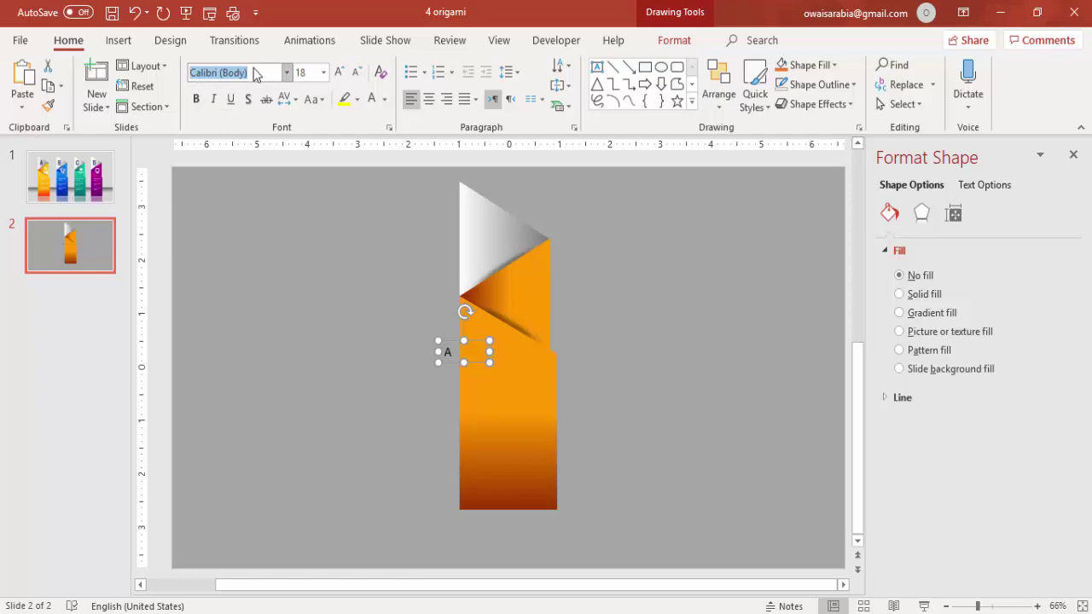
type("Oswald")
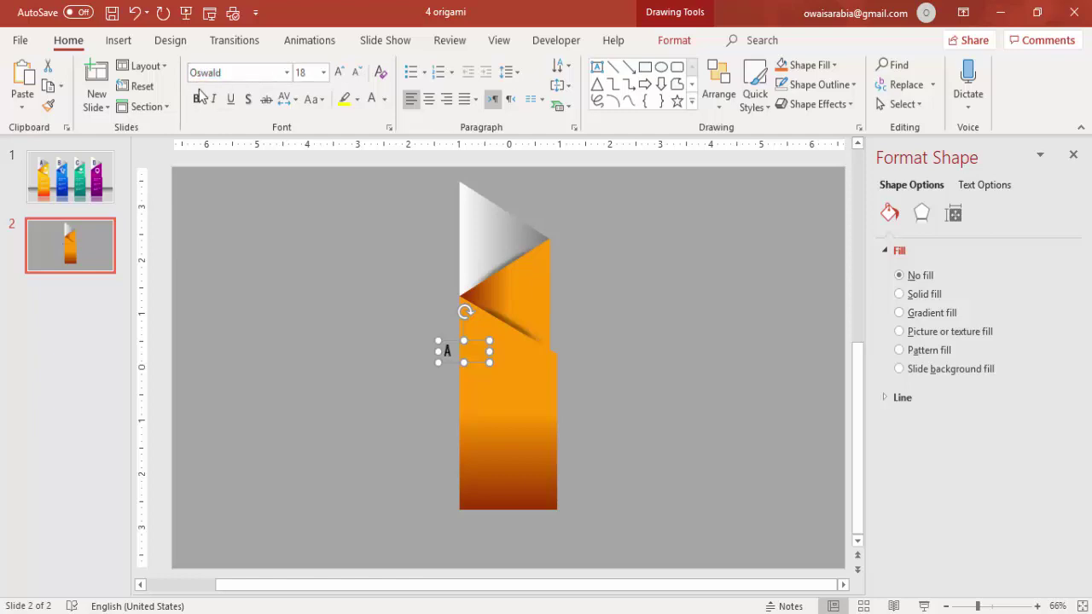
left_click(195, 99)
left_click(337, 73)
left_click(338, 74)
left_click(338, 73)
left_click(338, 73)
left_click(339, 73)
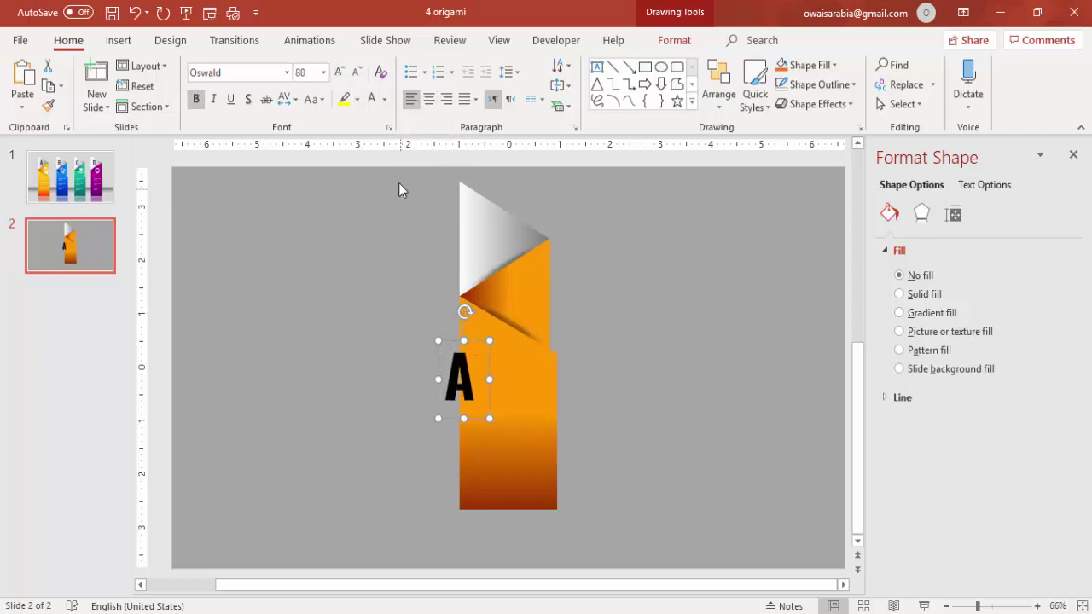
Color the letter A dark blue and move it onto the white fold at the banner's top
left_click(384, 99)
left_click(480, 233)
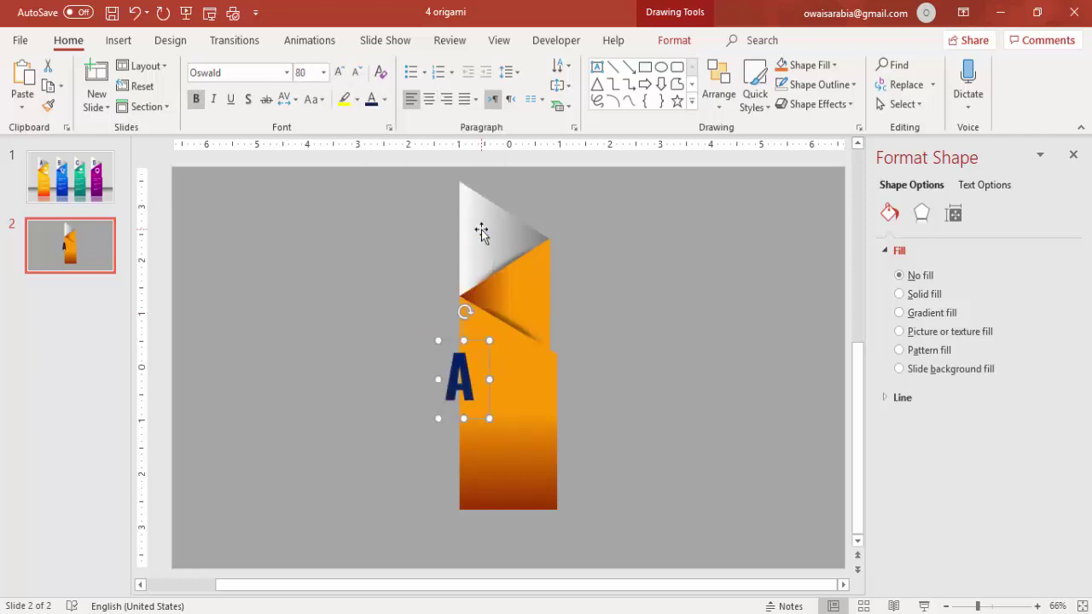
left_click_drag(471, 343, 504, 217)
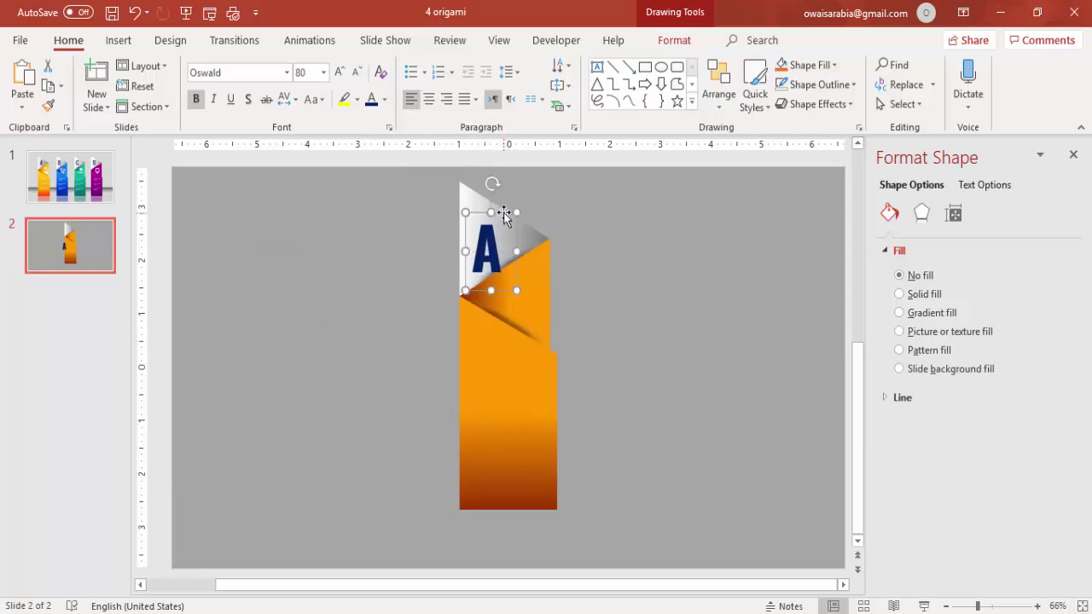
Set the letter A to 88 pt without bold and nudge it into place on the white fold
left_click(323, 72)
left_click(306, 443)
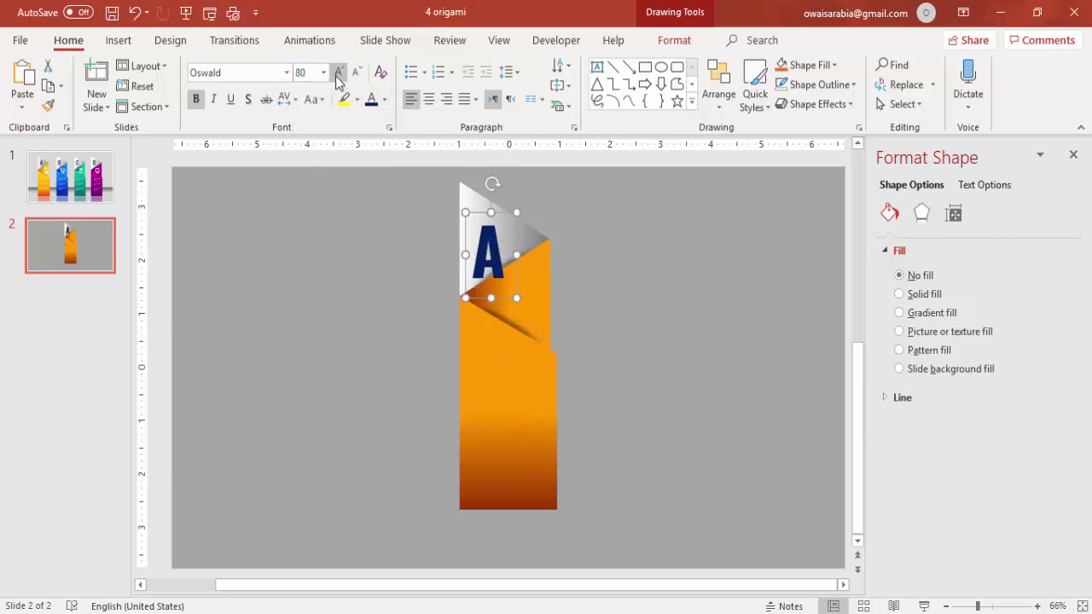
left_click(195, 99)
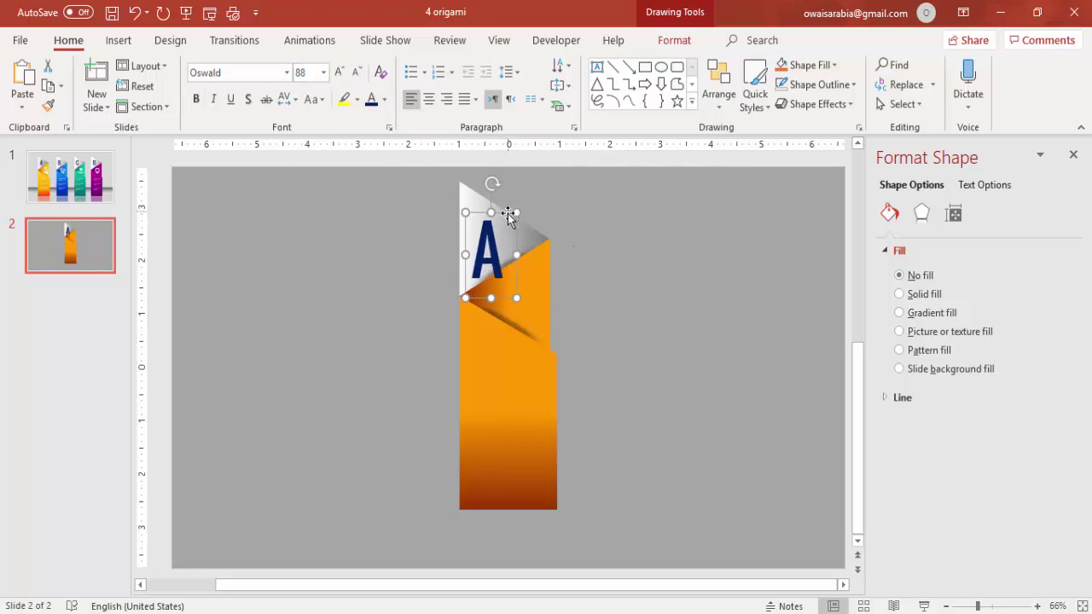
left_click_drag(507, 215, 511, 210)
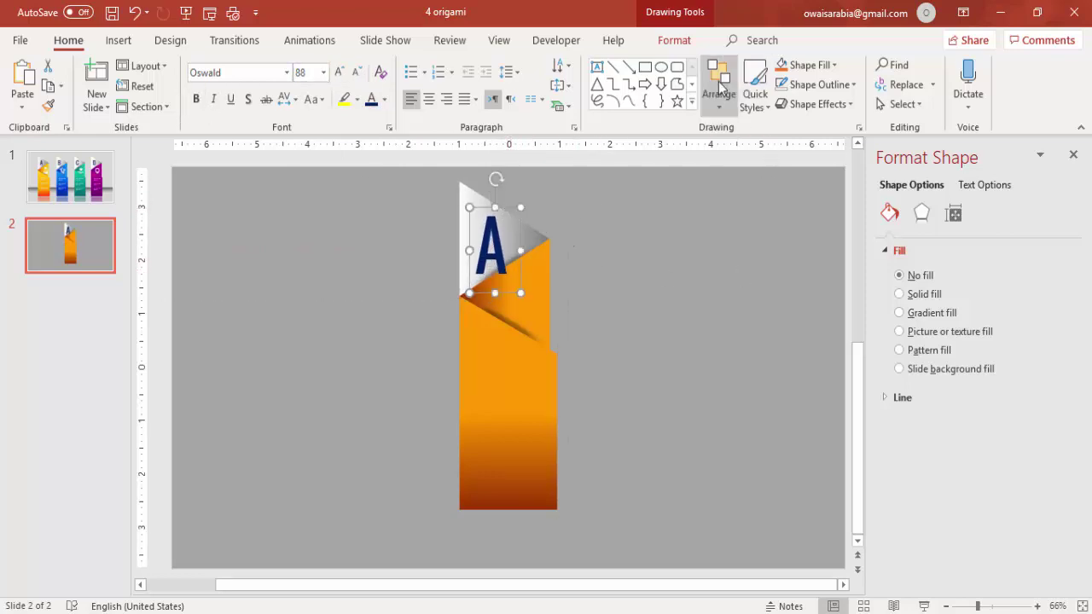
Send the letter A backward so its foot tucks behind the orange fold
left_click(674, 41)
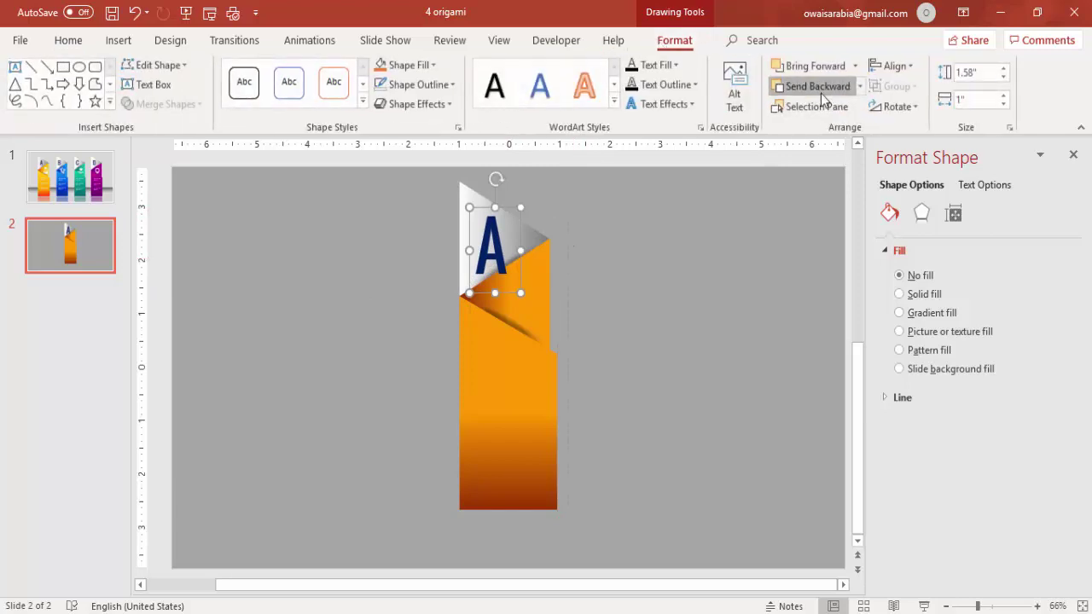
left_click(821, 94)
left_click(820, 92)
left_click(619, 273)
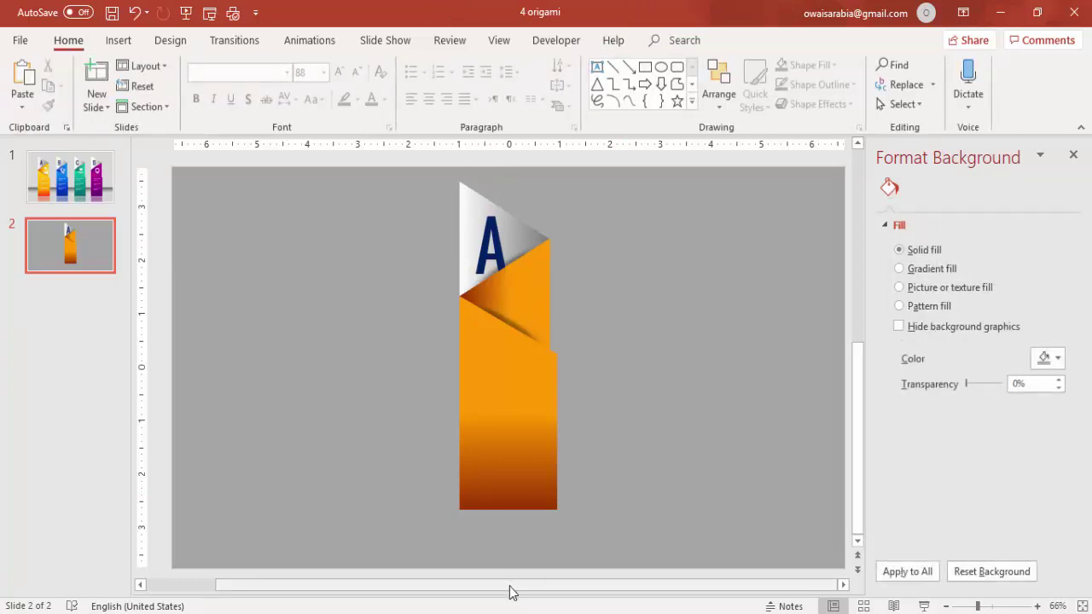
Place the white woman icon from beside the slide on the orange fold and send it backward
left_click_drag(508, 593, 415, 587)
left_click_drag(179, 263, 597, 305)
left_click(671, 40)
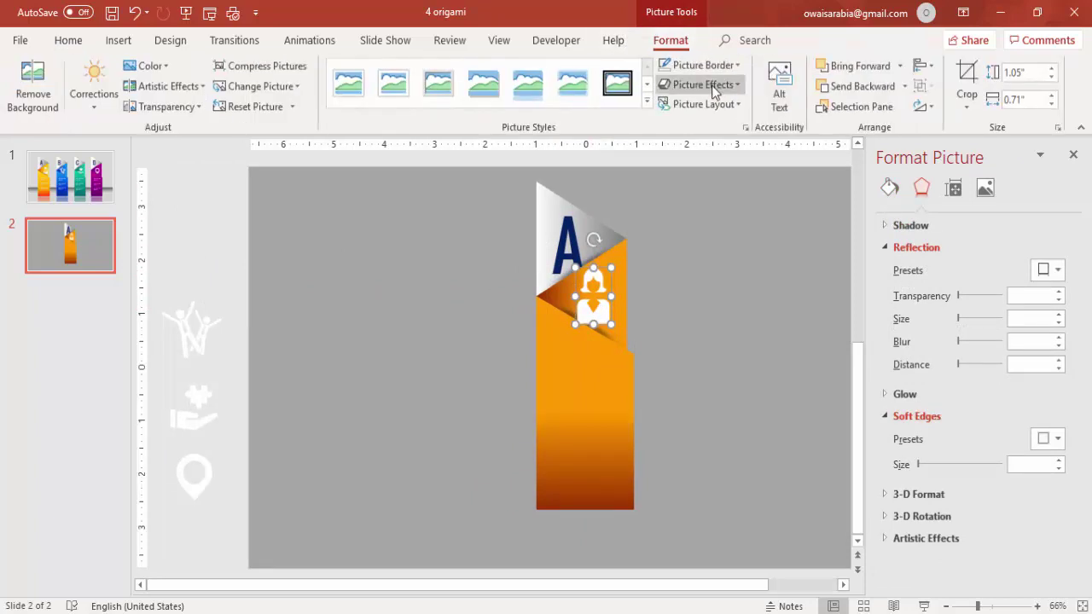
left_click(842, 89)
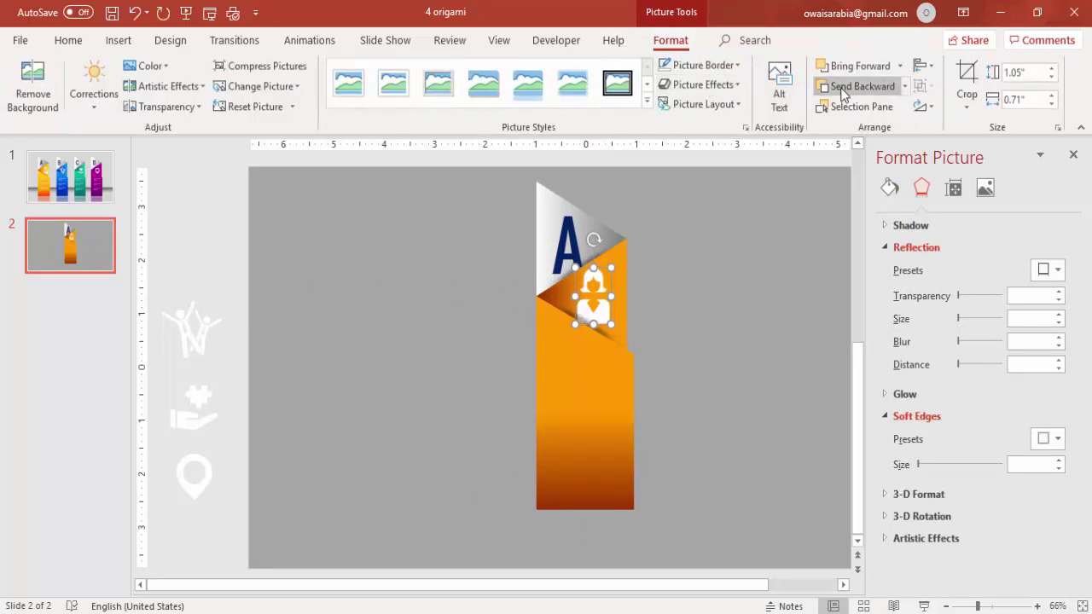
left_click_drag(604, 308, 601, 313)
left_click(314, 308)
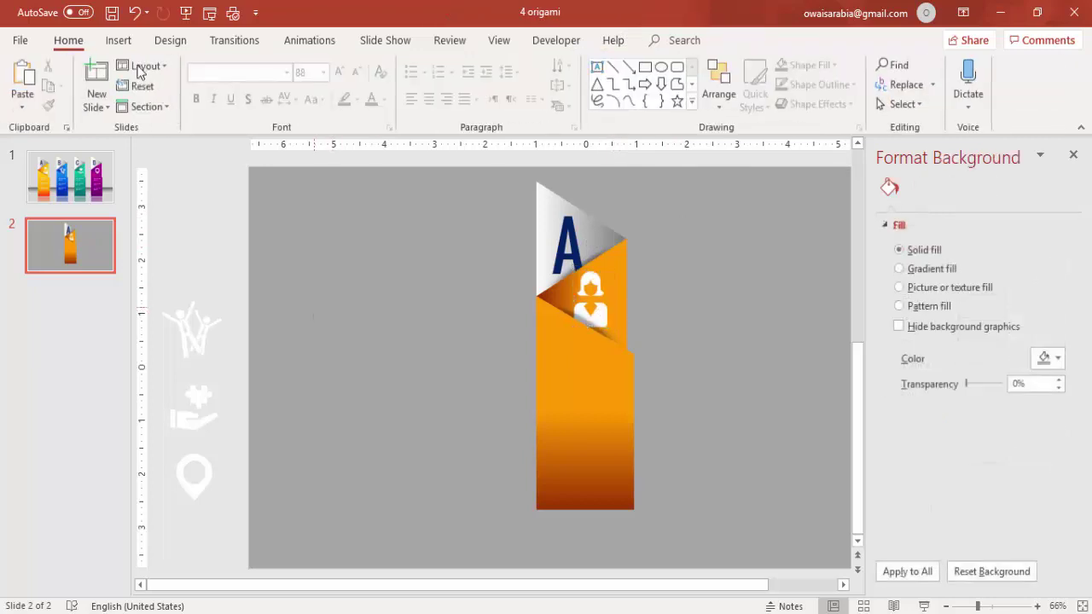
Insert a text box on the lower part of the orange banner reading "Type your text here"
left_click(118, 40)
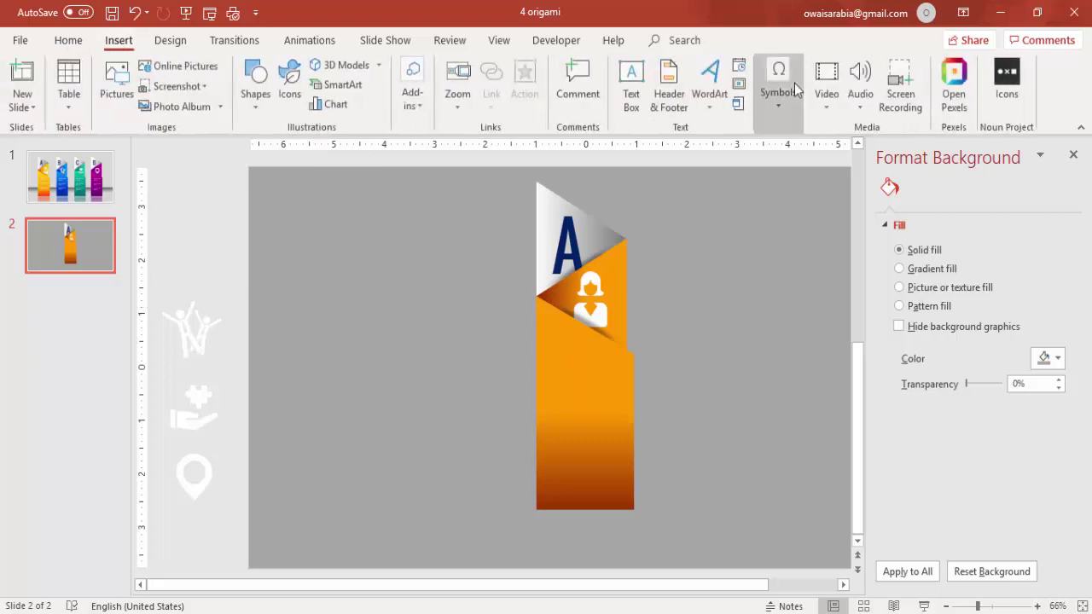
left_click(632, 100)
left_click_drag(547, 359, 631, 502)
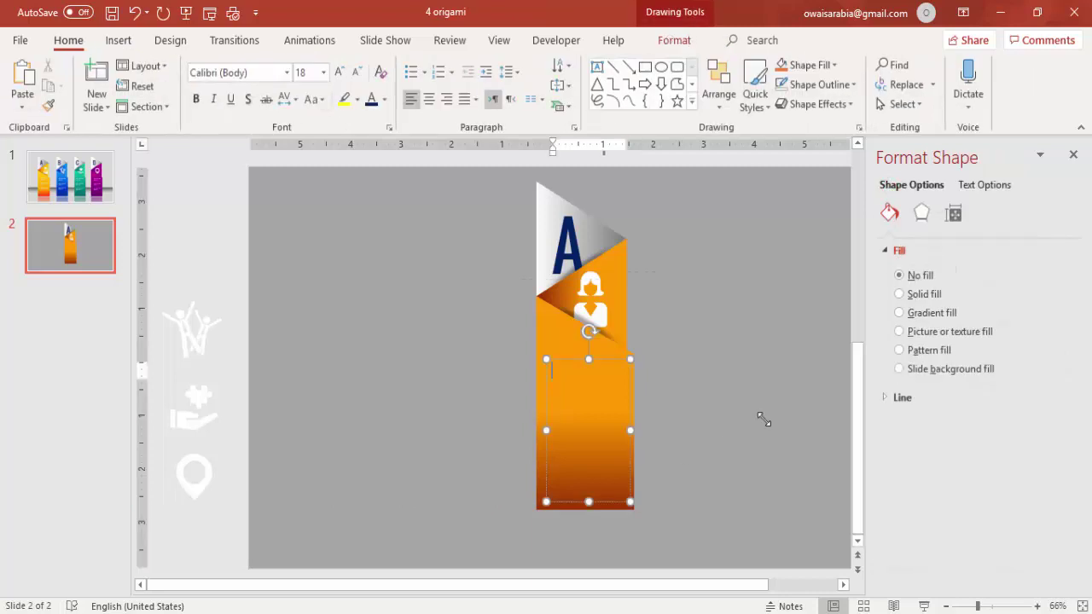
type("Type yo")
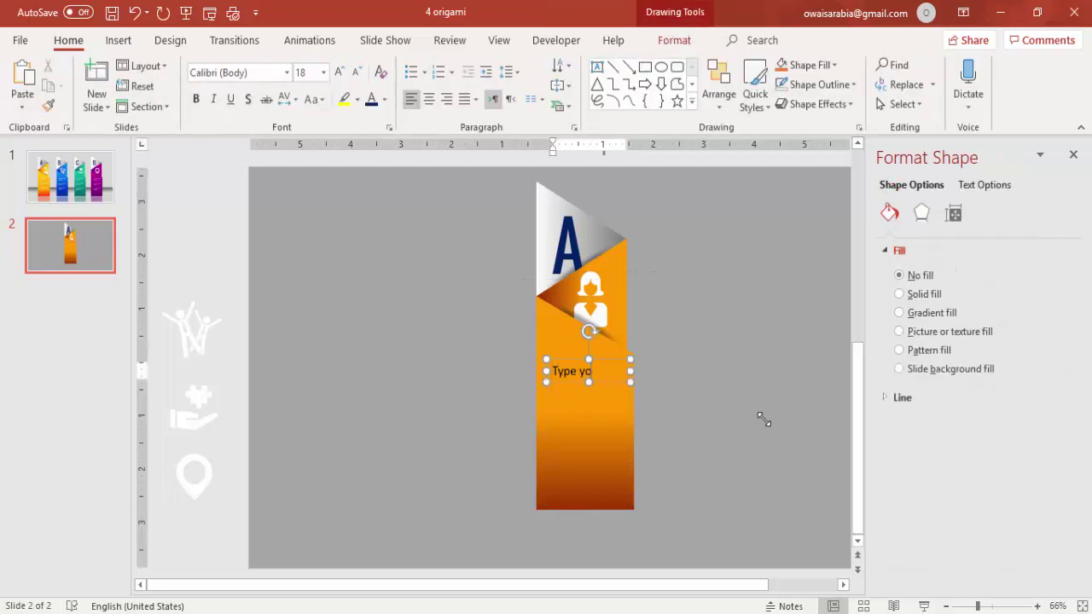
type("ur text here")
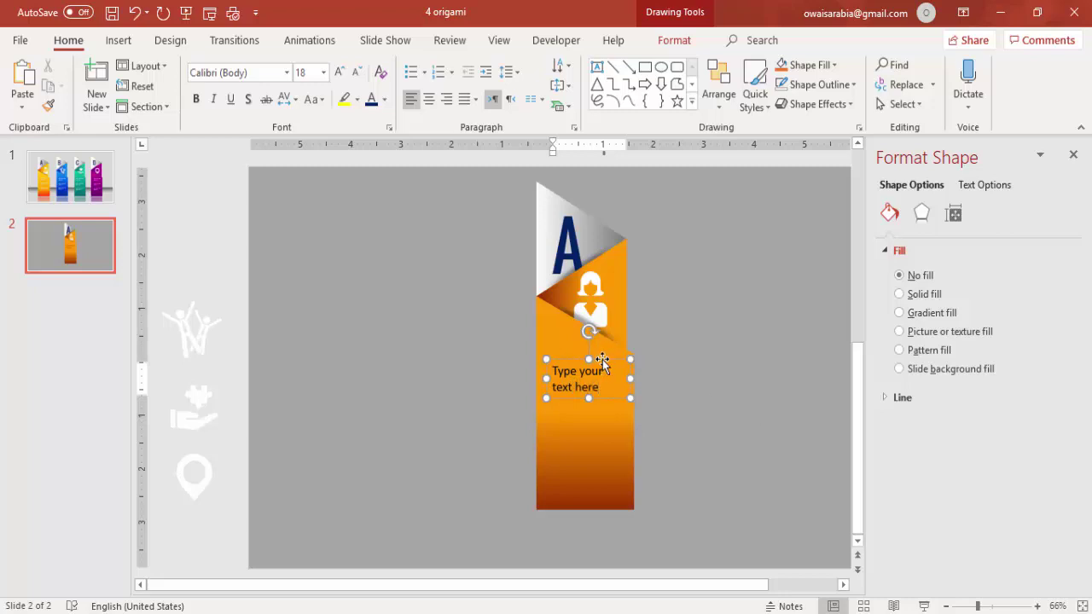
Format the banner text as a white bullet point and nudge the text box into place
left_click(602, 363)
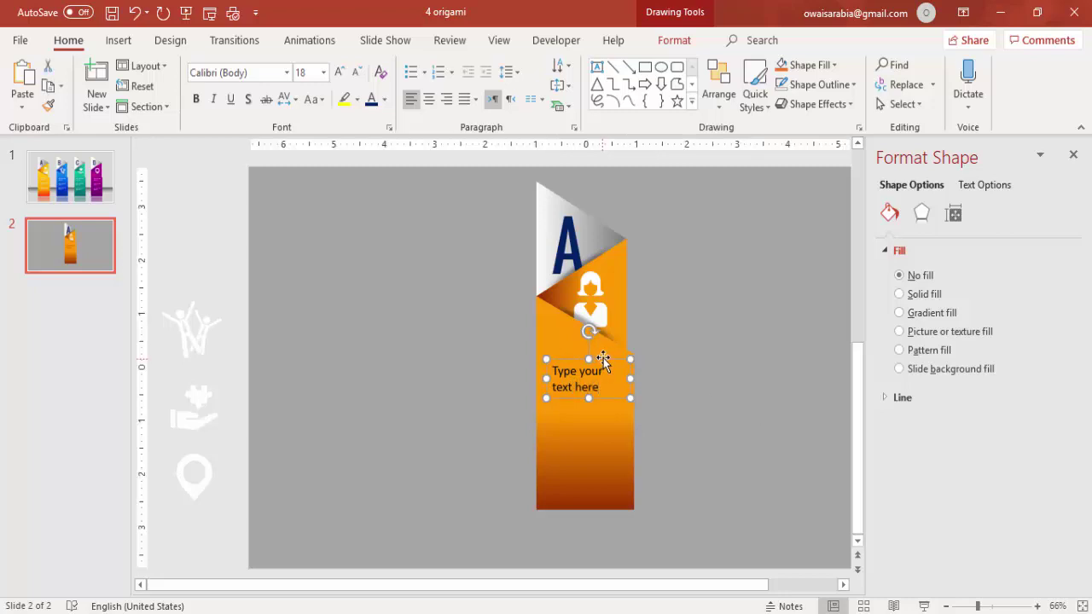
left_click(410, 72)
left_click(384, 99)
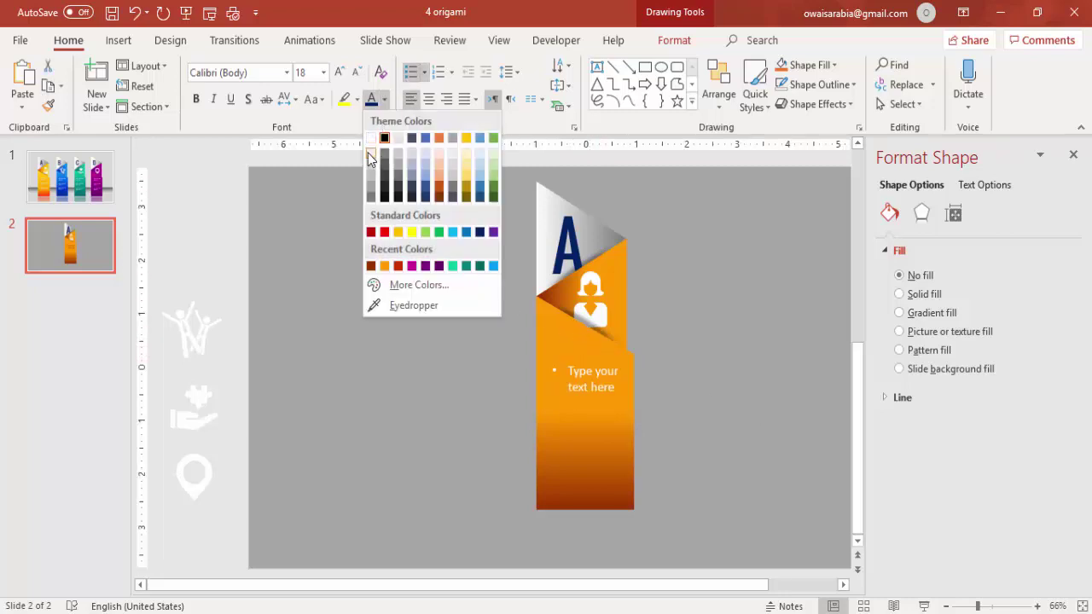
left_click(368, 154)
left_click_drag(610, 361, 605, 366)
Duplicate the bulleted text box and align the copy directly below the first one
key("ctrl+d")
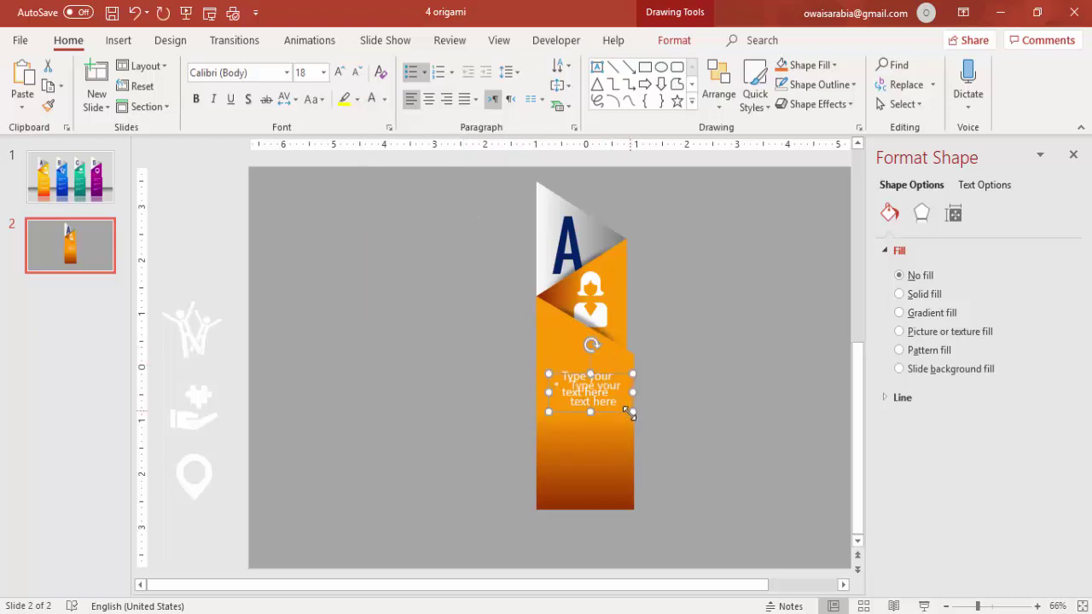
left_click_drag(601, 424, 560, 445)
left_click(654, 455)
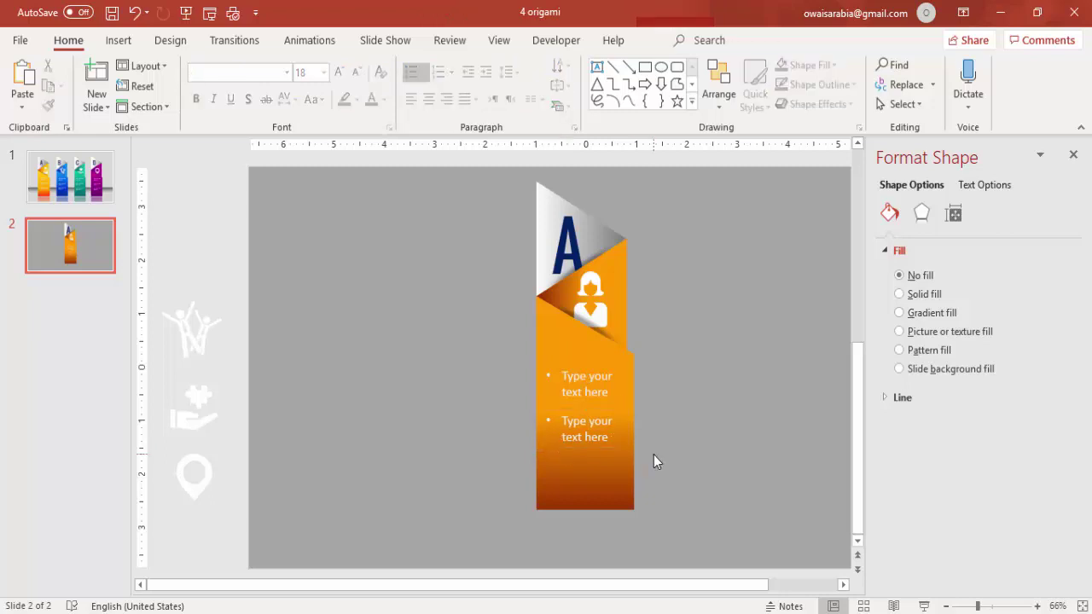
Group all parts of the banner, move it to the slide's left side and make three evenly spaced copies across the slide
left_click_drag(678, 564, 433, 151)
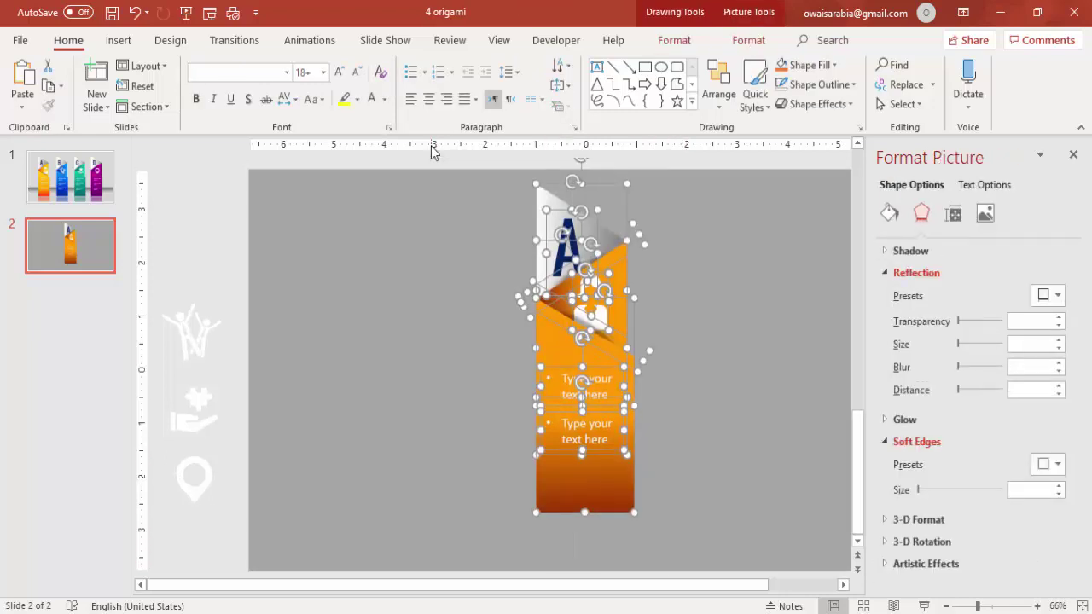
key("ctrl+g")
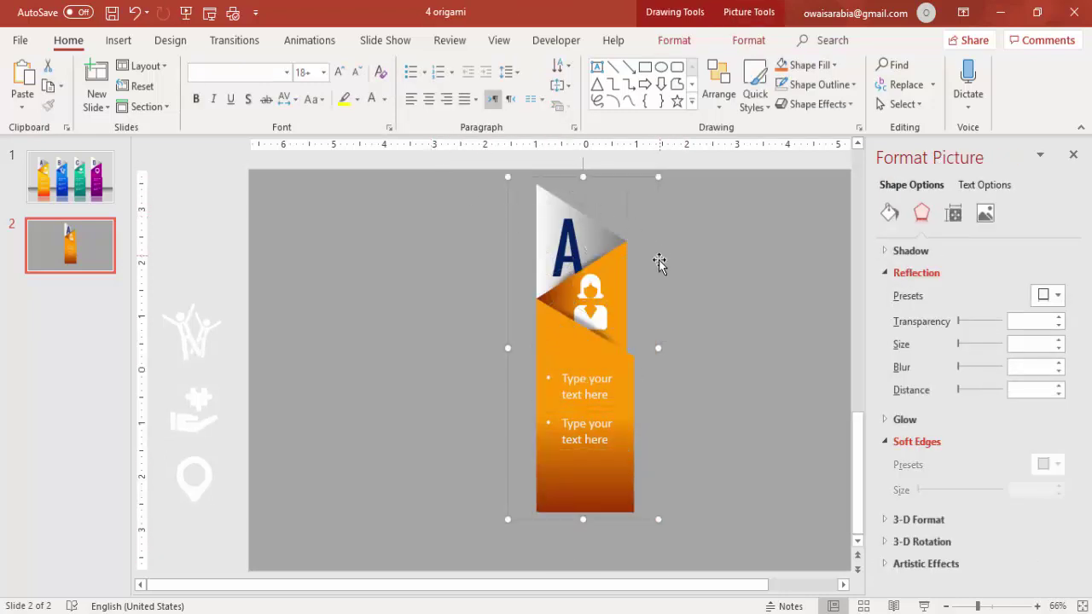
left_click_drag(657, 266, 561, 279)
key("ctrl+d")
key("ctrl+d")
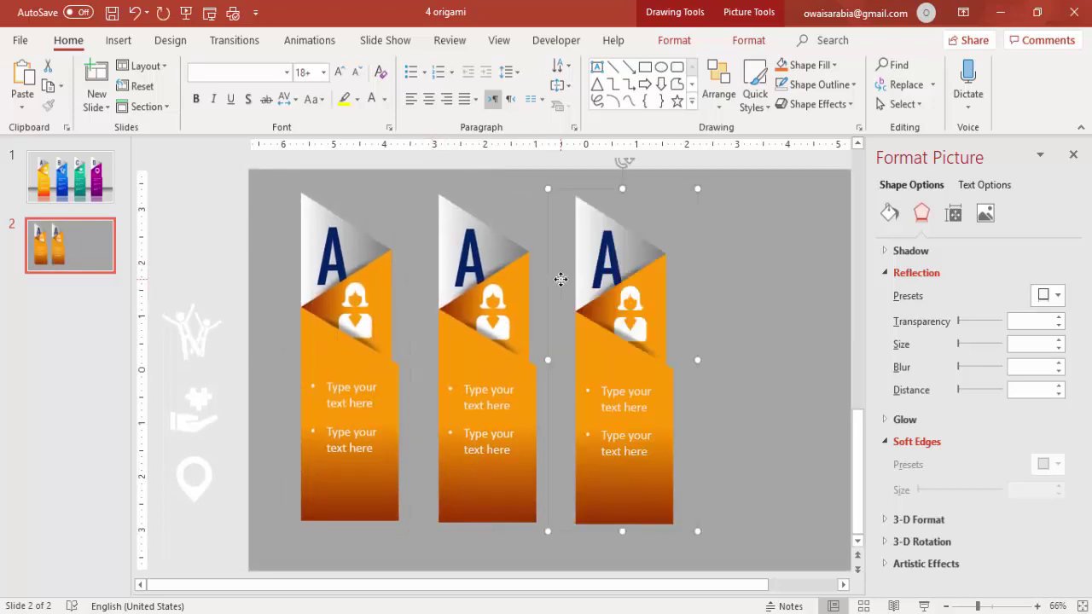
Ungroup the second, third and fourth banners
left_click(469, 357)
left_click(588, 394, "shift")
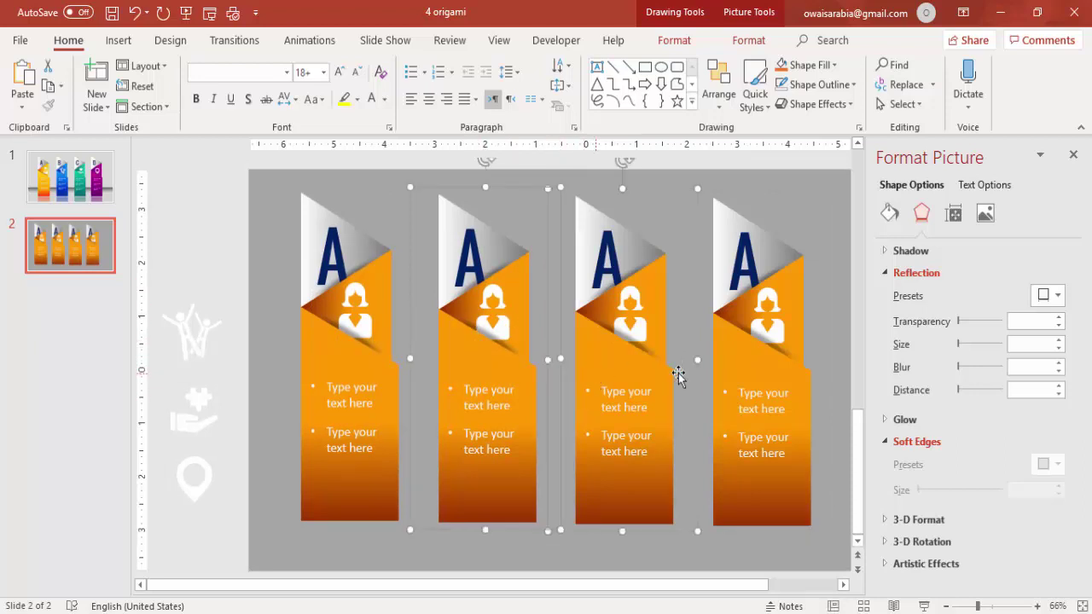
left_click(723, 376, "shift")
right_click(723, 374)
mouse_move(751, 193)
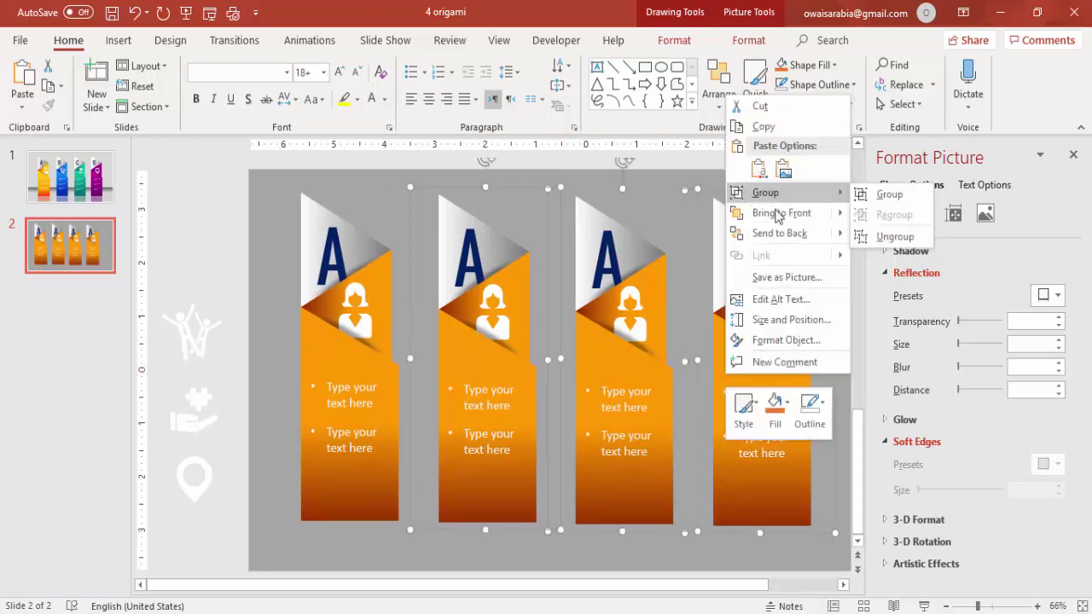
left_click(895, 237)
left_click(673, 184)
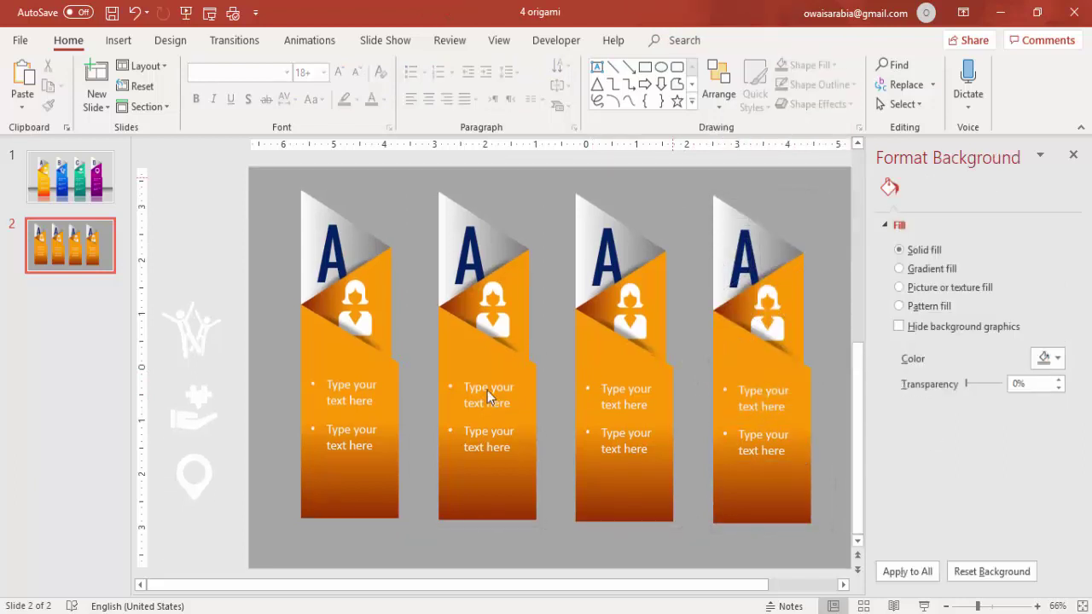
Set the 100% gradient stop of the second banner's lower shape to dark teal
left_click(465, 363)
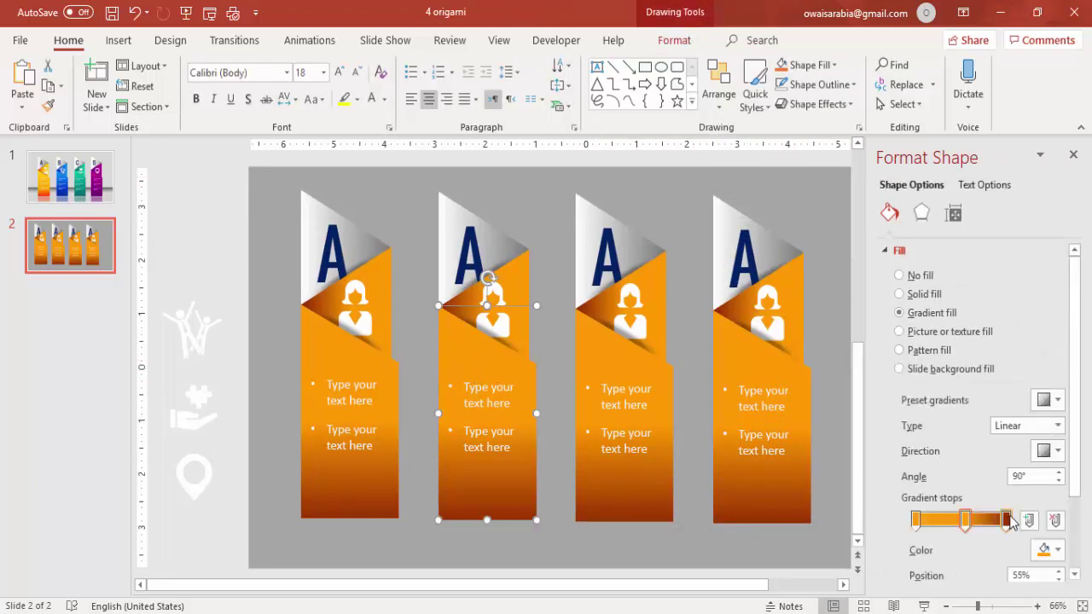
left_click(1005, 522)
left_click(1046, 550)
left_click(1000, 513)
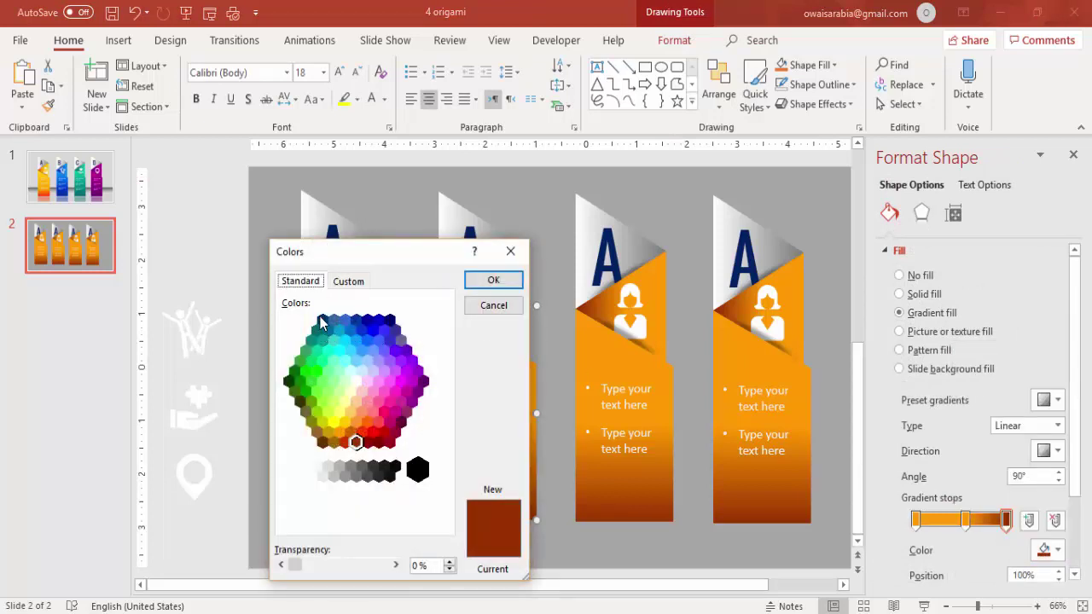
left_click(317, 330)
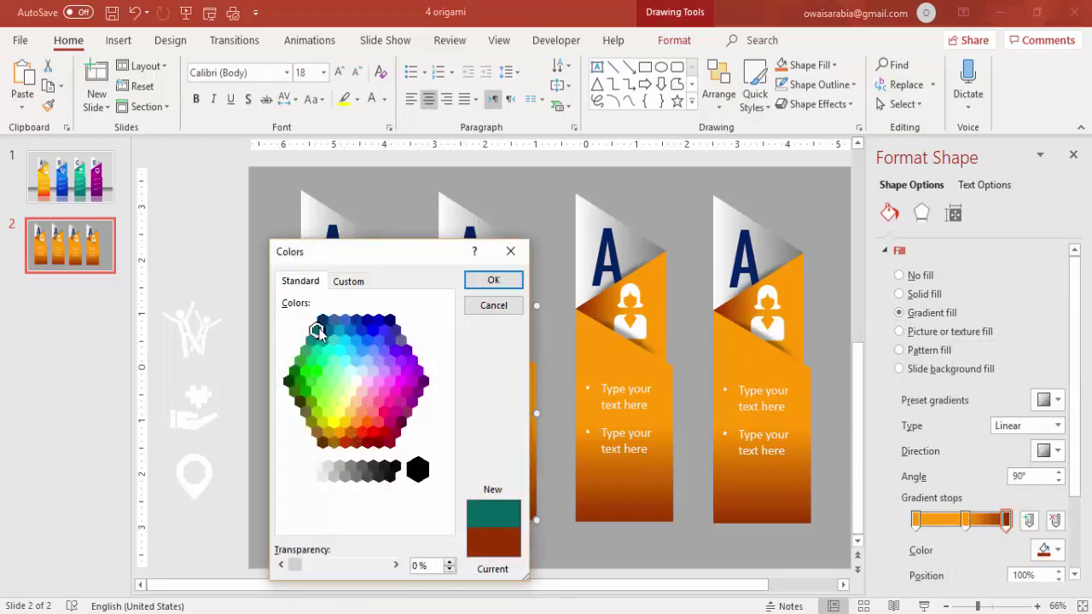
left_click(494, 282)
Set the 55% gradient stop of the second banner's lower shape to medium teal
left_click(965, 518)
left_click(1057, 551)
left_click(986, 516)
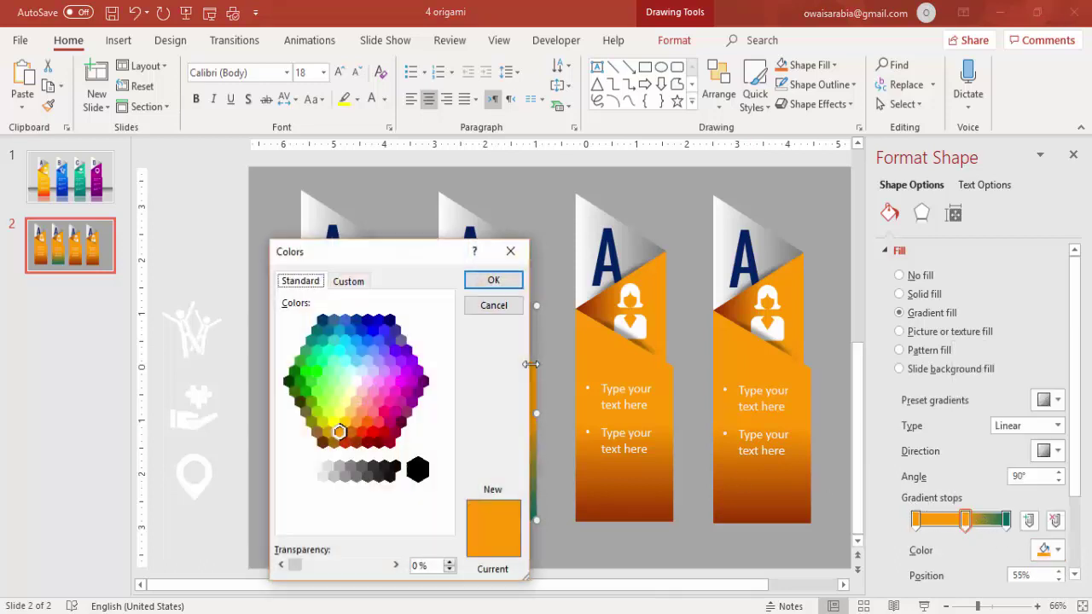
left_click(310, 341)
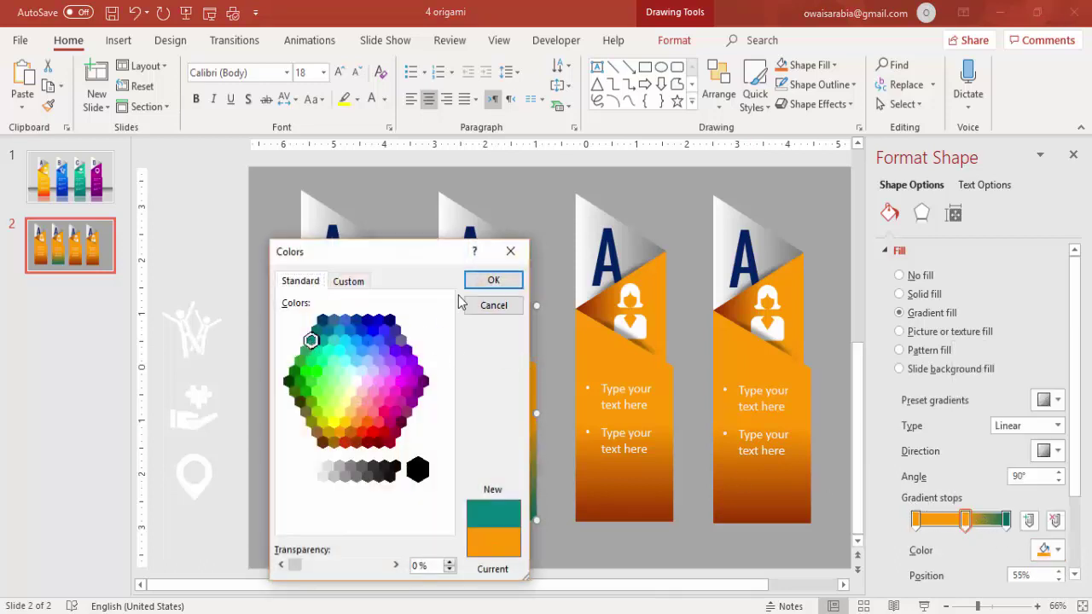
left_click(491, 281)
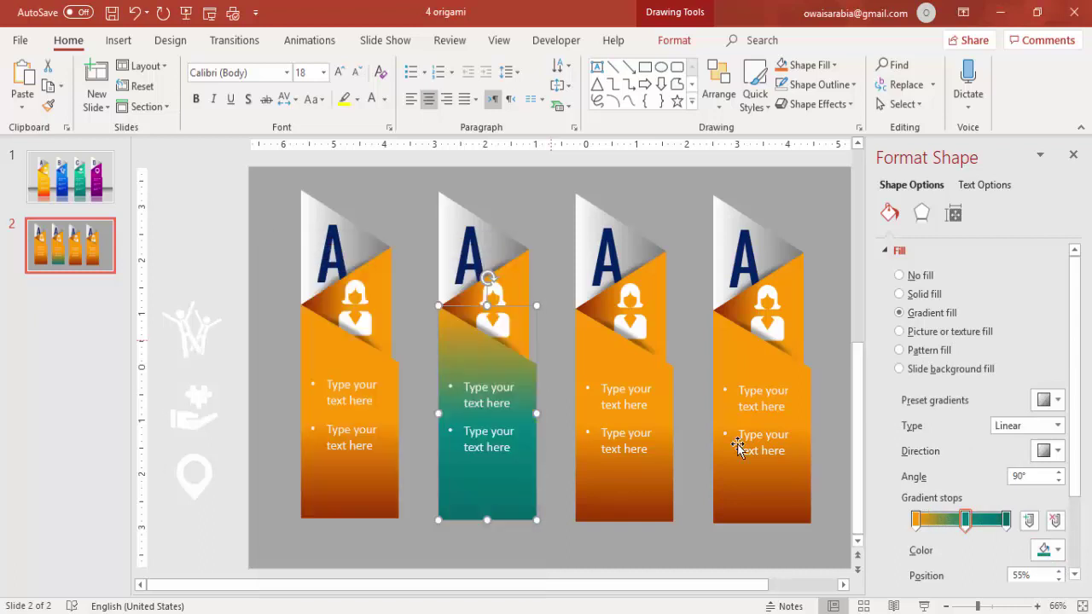
Set the 0% gradient stop of the second banner's lower shape to bright mint green
left_click(916, 521)
left_click(1057, 550)
left_click(981, 515)
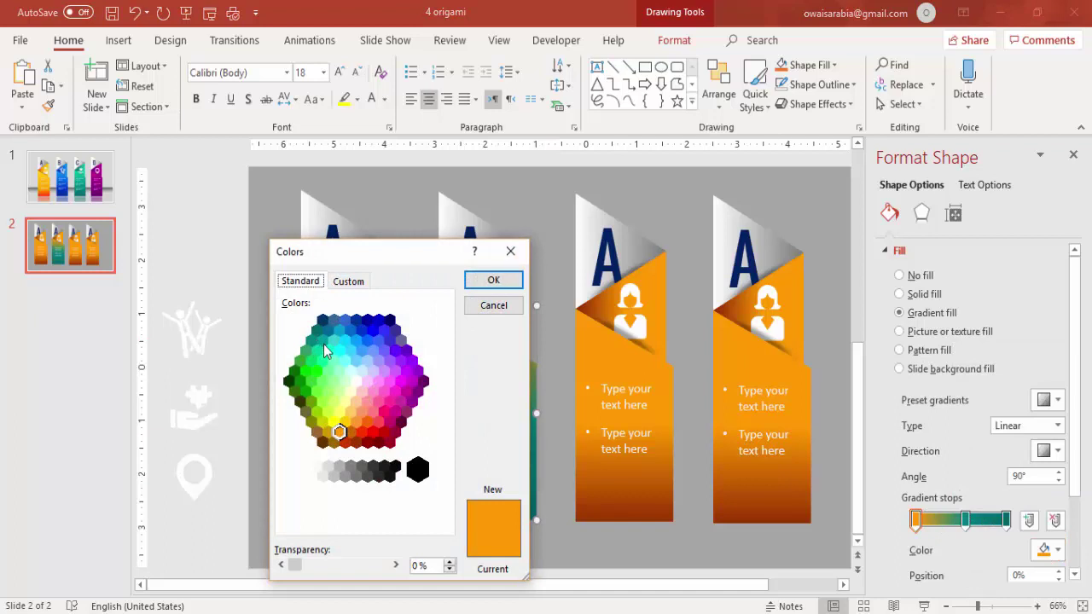
left_click(319, 349)
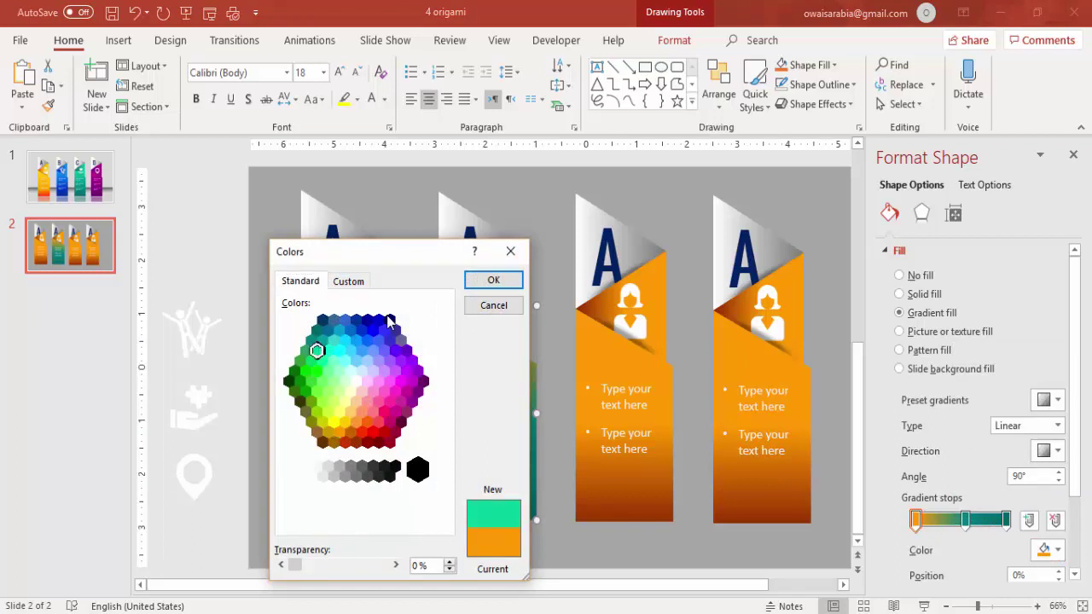
left_click(493, 280)
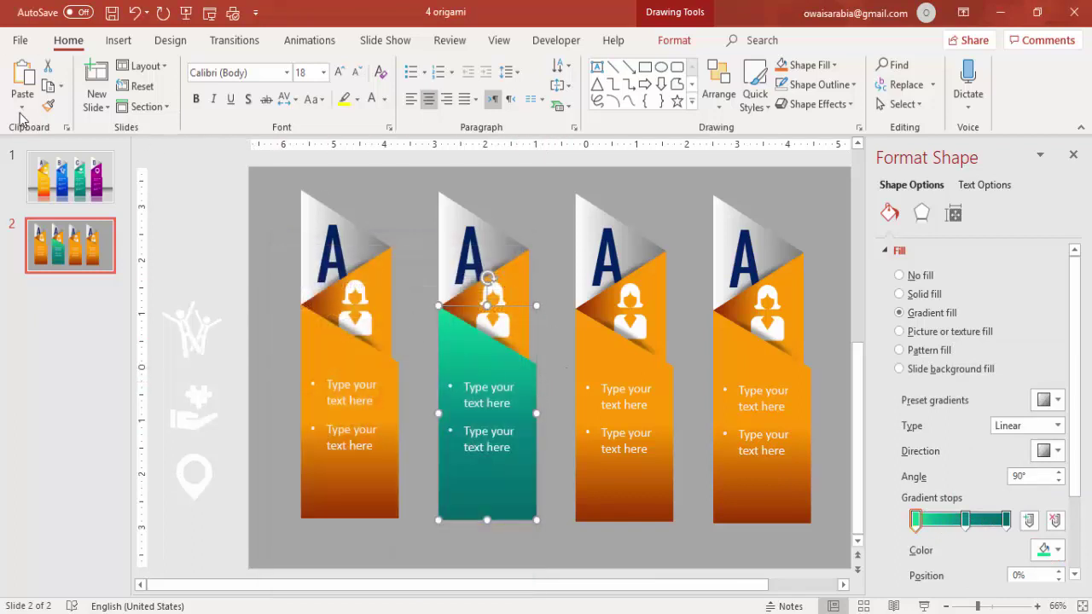
Copy the green gradient formatting from the second banner's lower shape to its folded middle shape
left_click(47, 104)
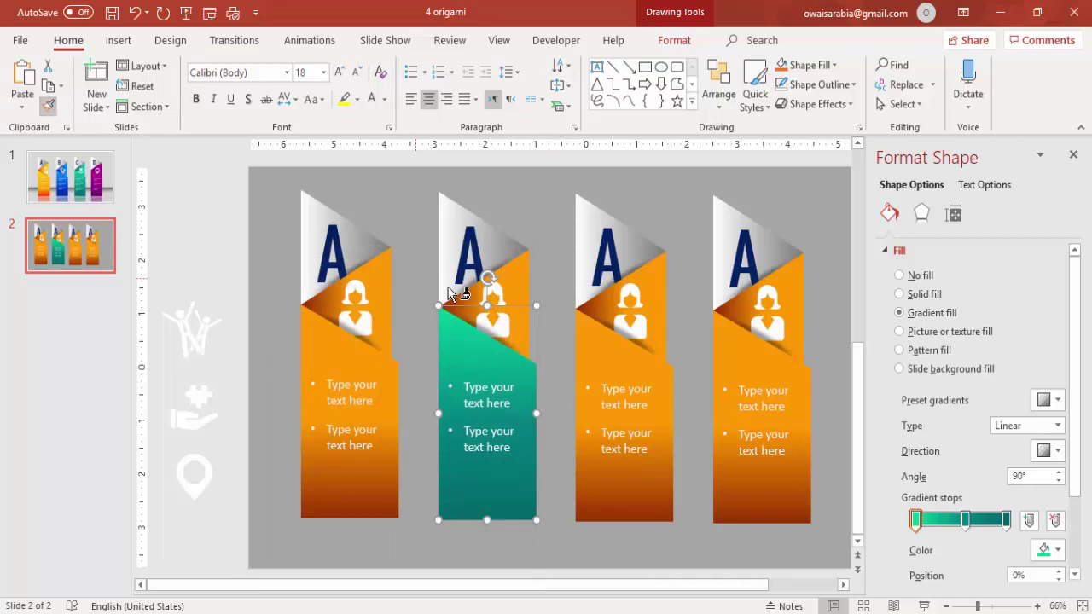
left_click(521, 261)
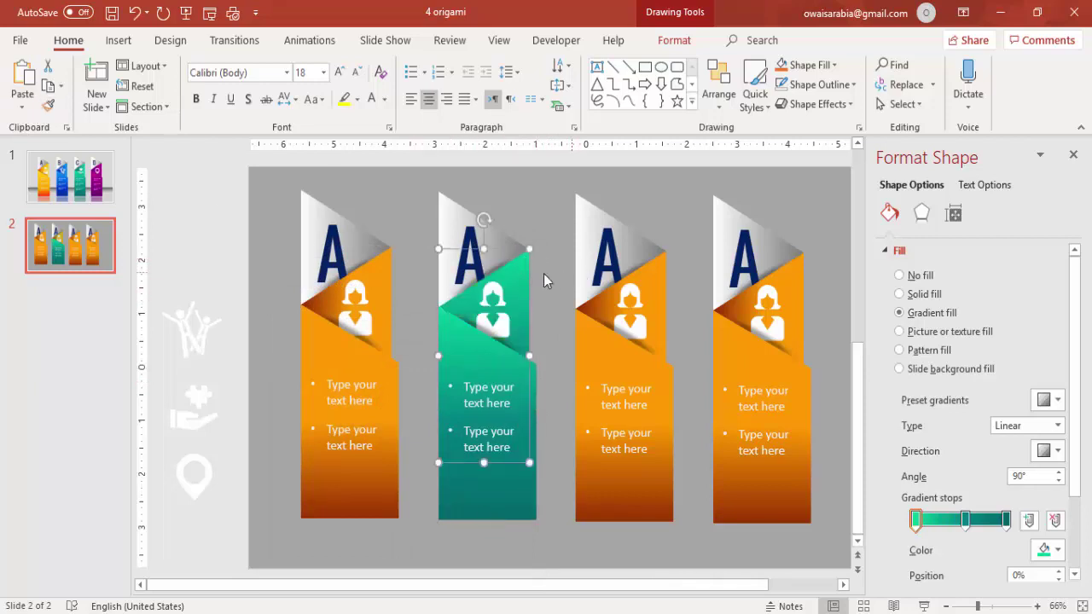
Change the gradient direction of the second banner's folded middle shape to horizontal, at a 0° angle
left_click(1057, 449)
left_click(1040, 482)
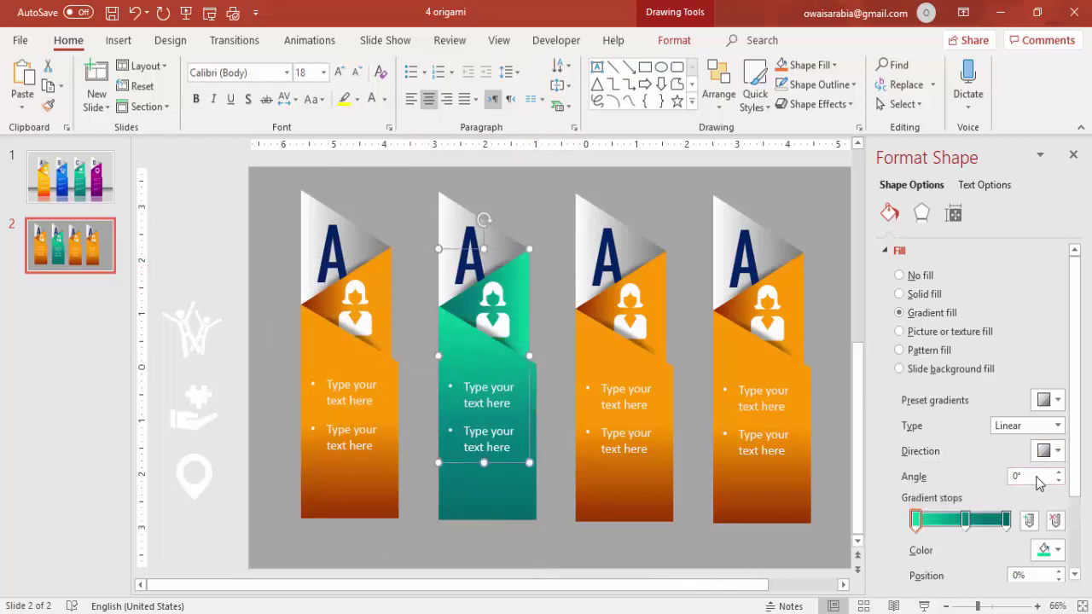
left_click(588, 337)
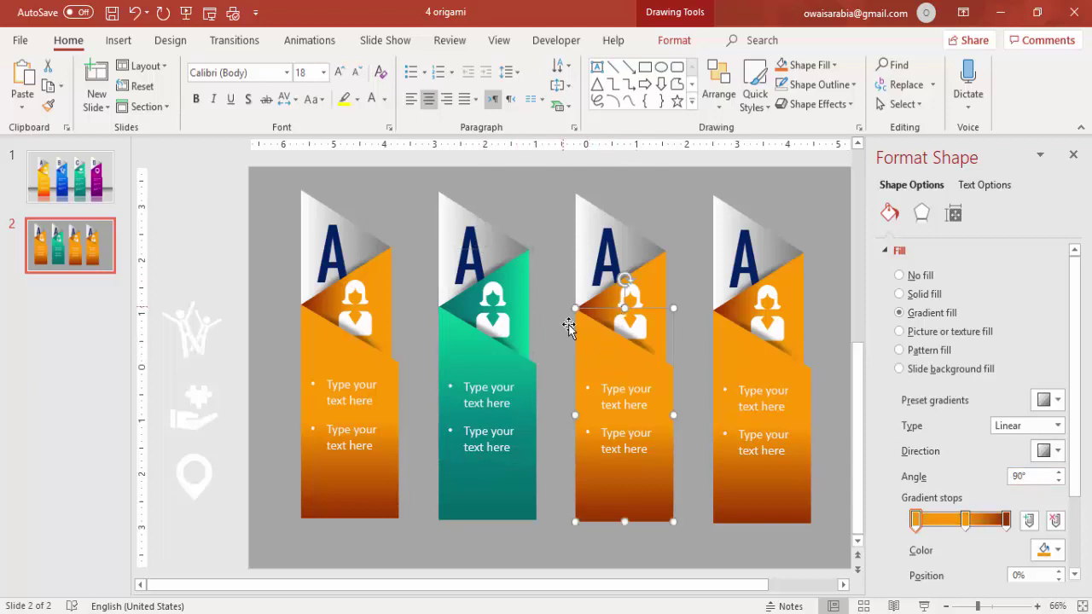
Delete the woman icons from the second, third and fourth banners
left_click_drag(405, 169, 532, 420)
left_click(524, 288)
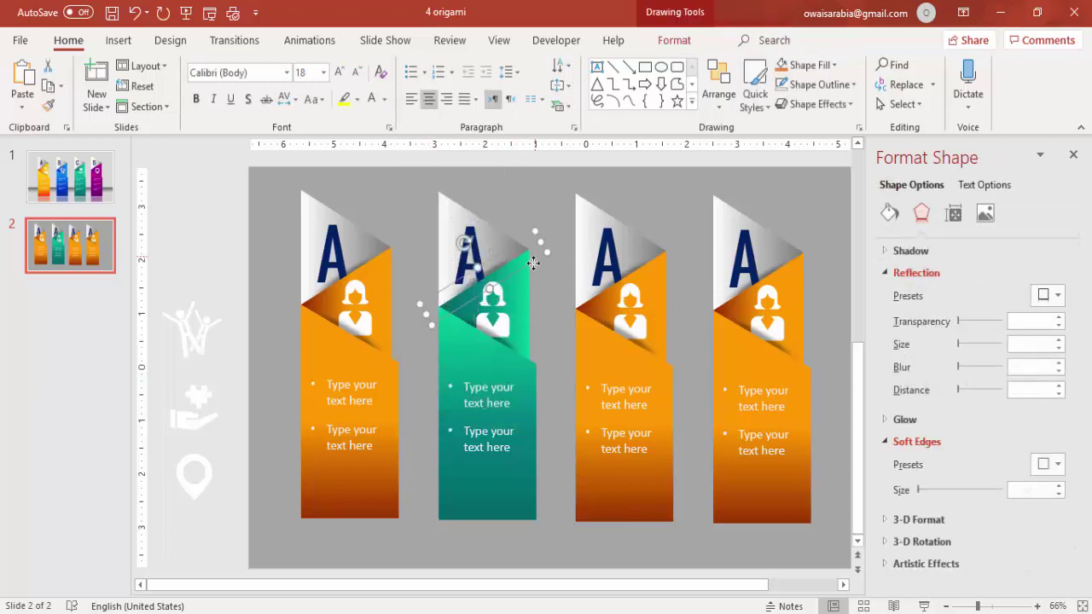
left_click(490, 307)
key("Delete")
left_click(629, 298)
key("Delete")
left_click(764, 298)
key("Delete")
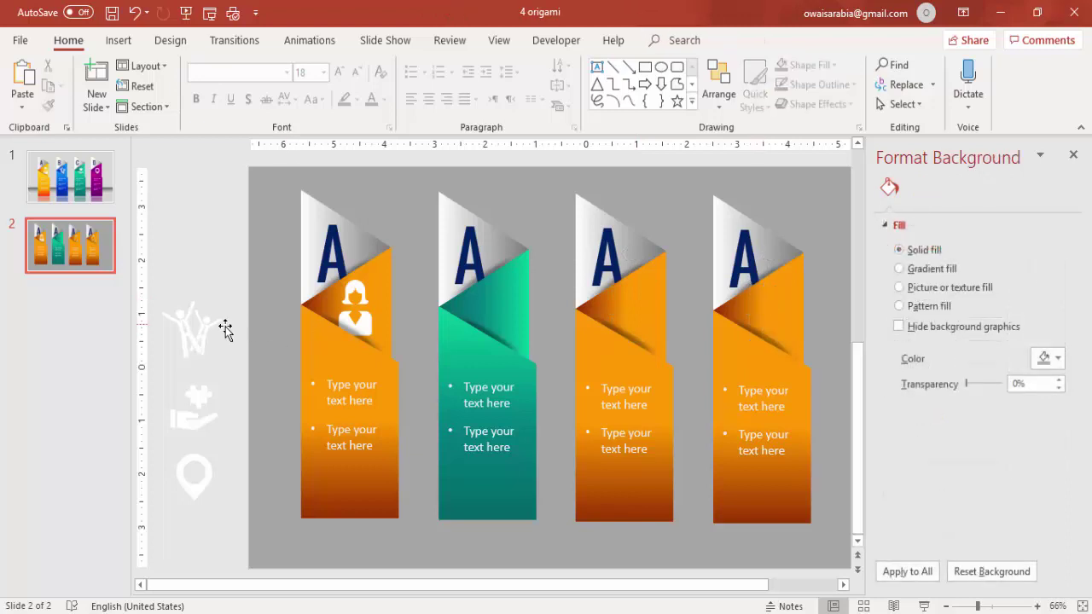
Move the cheering-people icon onto the second banner's folded middle shape, bring it to the front and nudge it up and left
left_click(191, 339)
left_click_drag(185, 342, 491, 322)
left_click(674, 43)
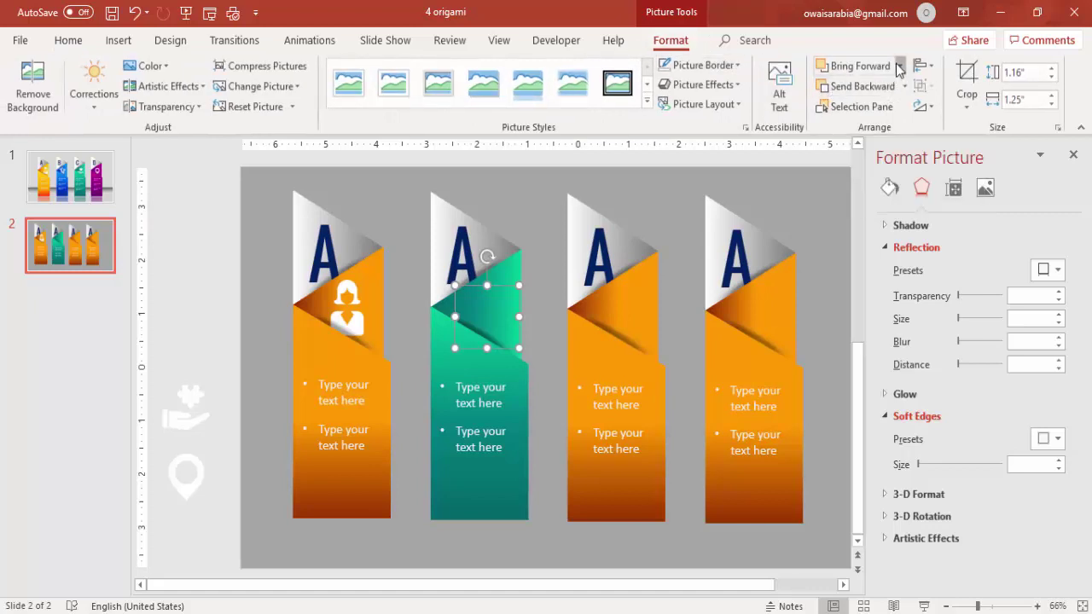
left_click(899, 65)
left_click(868, 108)
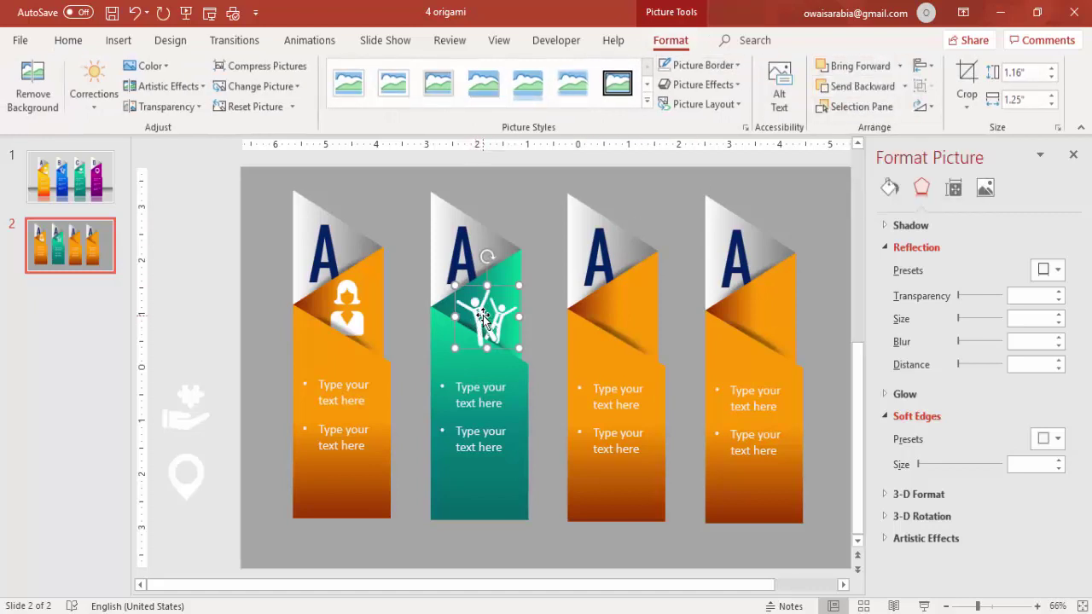
key("Up")
key("Left")
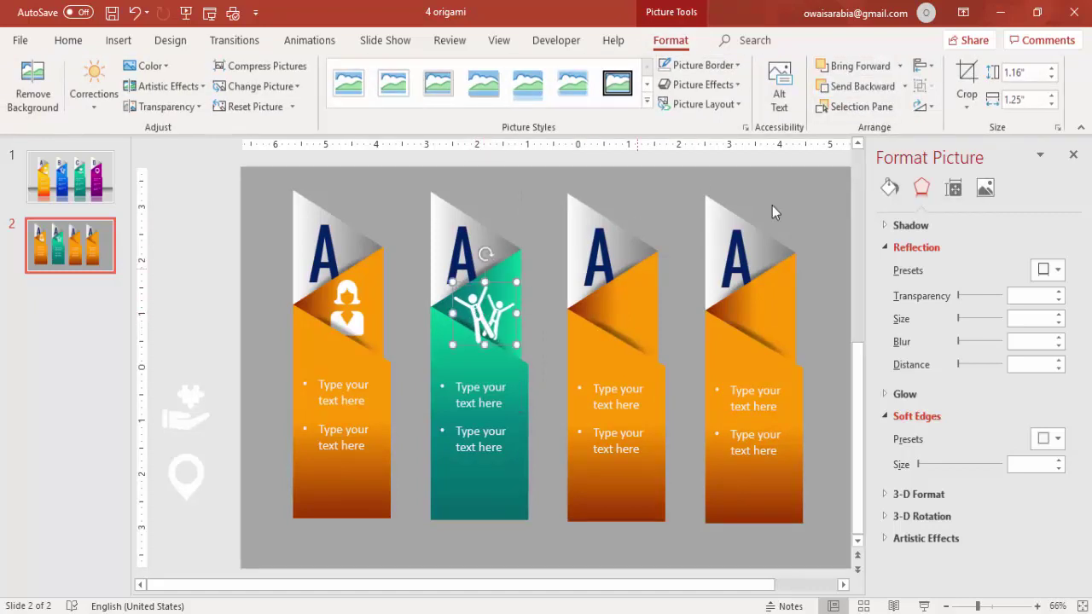
Send the people icon backward until it sits behind the second banner's lower shape but above the folded middle
left_click(847, 90)
left_click(848, 90)
left_click(847, 89)
left_click(847, 90)
left_click(847, 89)
left_click(848, 90)
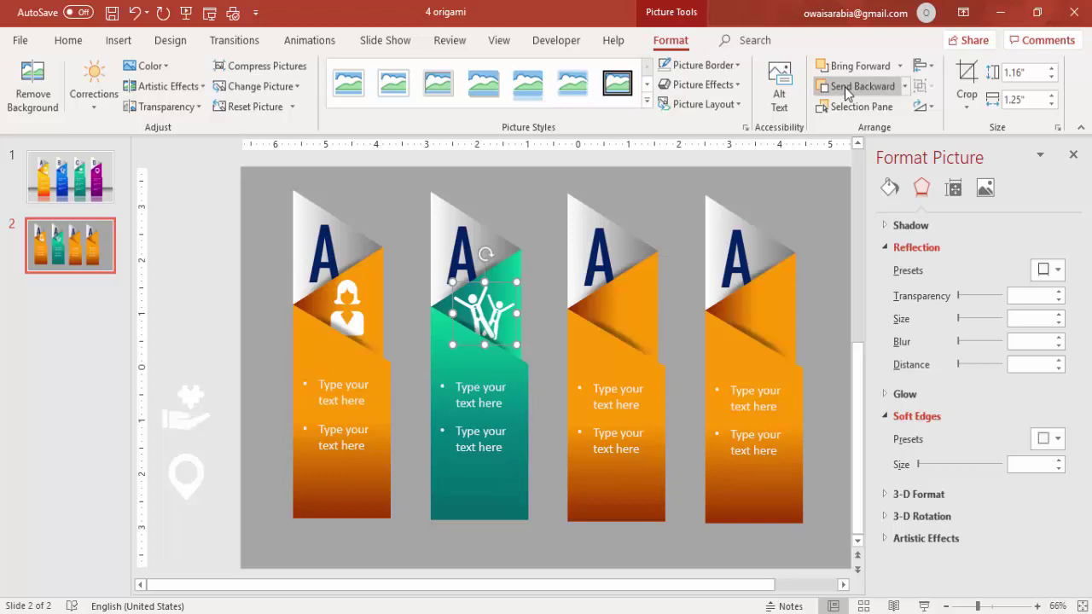
Place the hand-and-puzzle icon on the third banner's folded middle shape and bring it to the front
left_click_drag(183, 402, 624, 308)
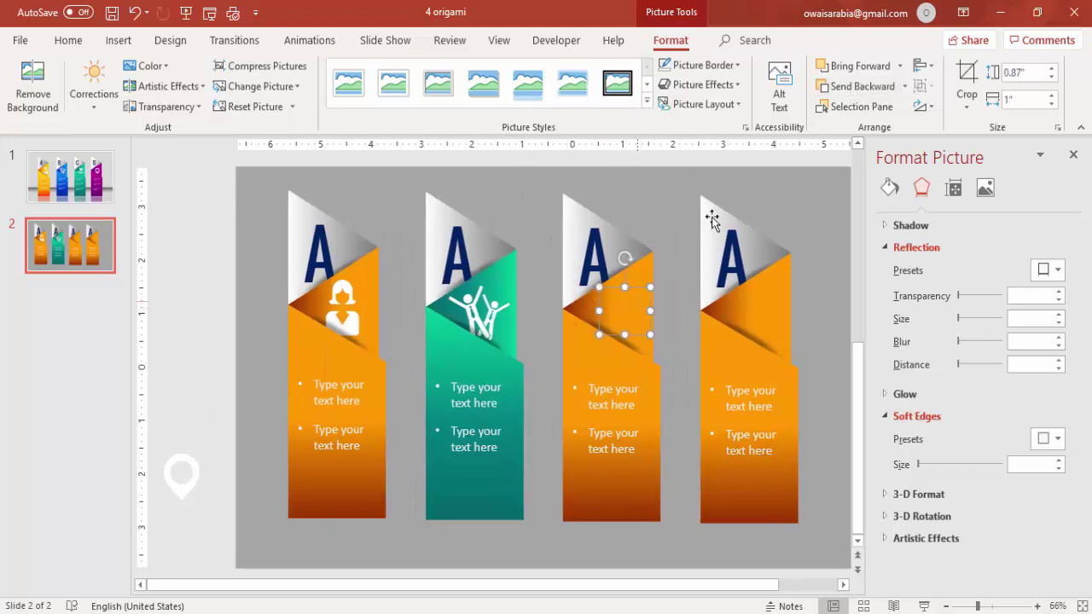
left_click(899, 66)
left_click(860, 107)
left_click_drag(630, 301, 620, 302)
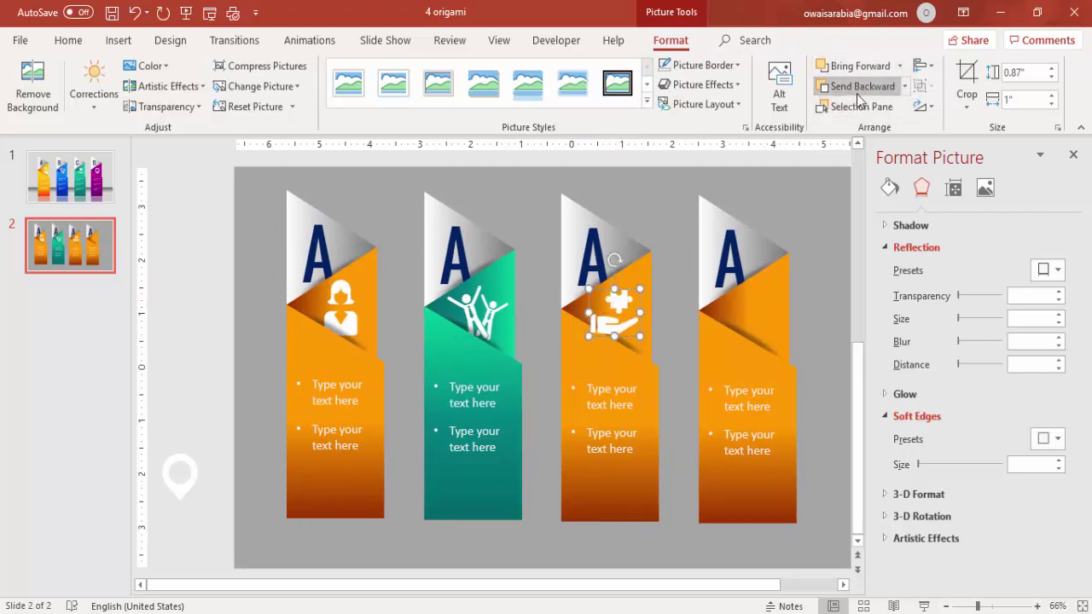
Send the hand-and-puzzle icon backward, behind the third banner's lower shape but above the folded middle
left_click(859, 88)
left_click(858, 87)
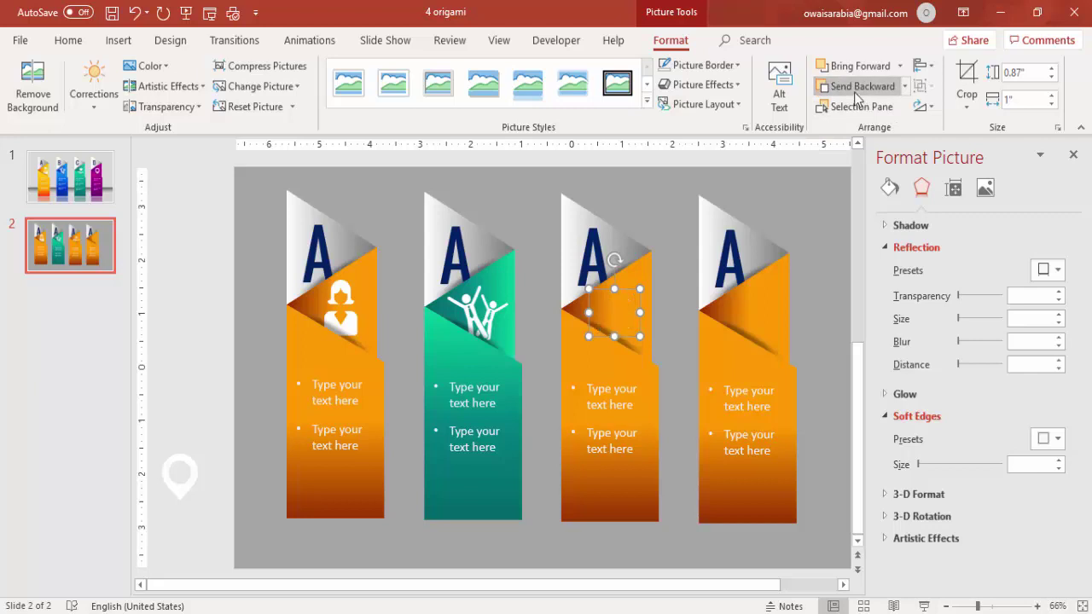
left_click(858, 89)
Place the location pin icon on the fourth banner's folded middle shape and bring it to the front
left_click(181, 476)
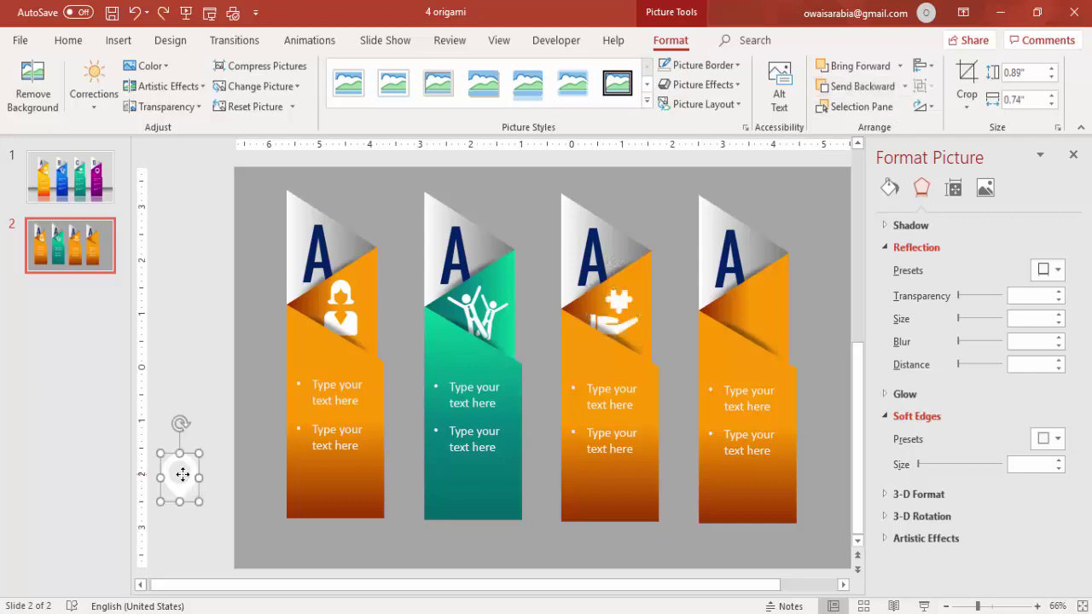
left_click_drag(193, 468, 751, 310)
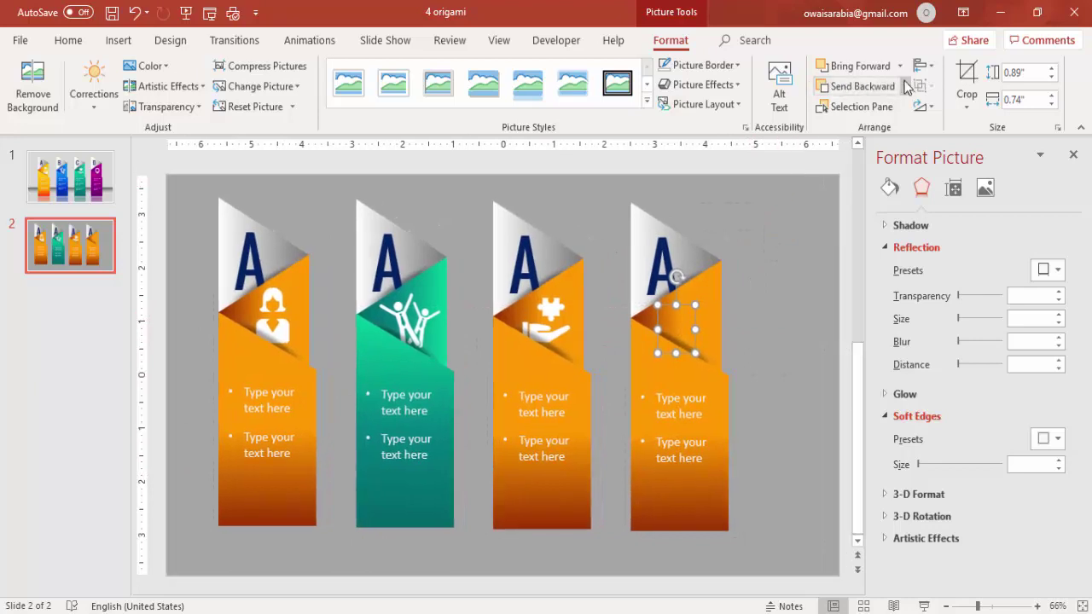
left_click(899, 65)
left_click(863, 106)
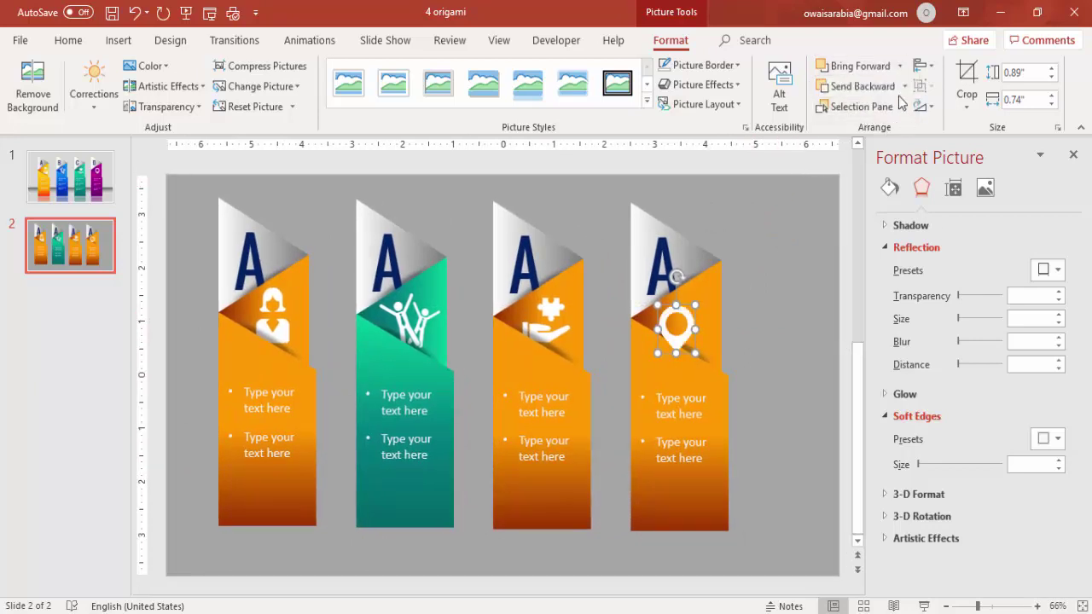
Send the location pin icon backward, behind the fourth banner's lower shape but above the folded middle
left_click(873, 88)
left_click(873, 88)
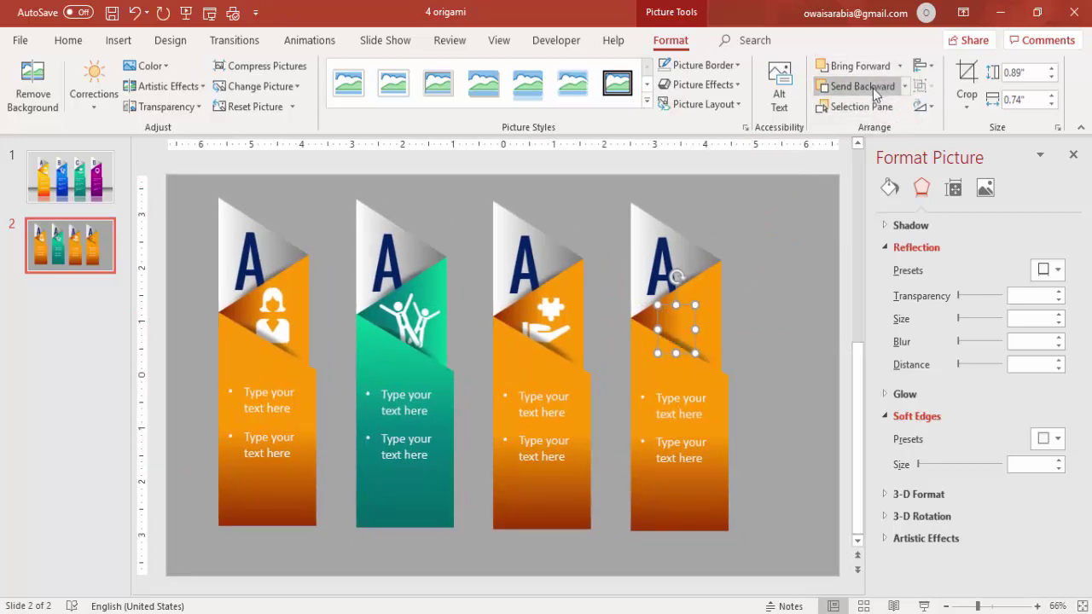
key("ctrl+z")
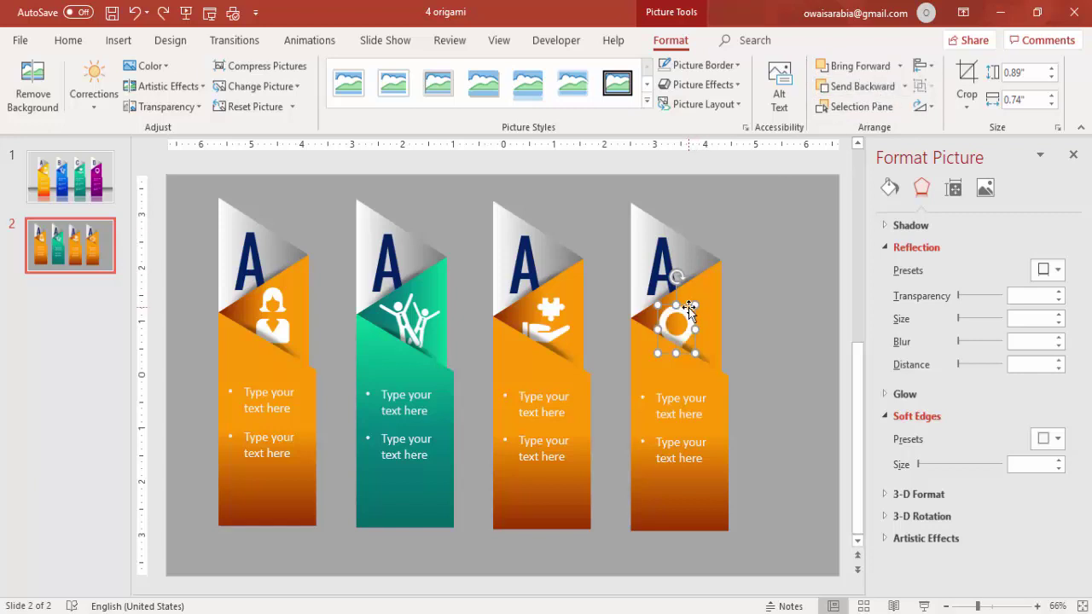
Change the letters on the second, third and fourth banners to B, C and D
left_click(408, 260)
key("Delete")
type("B")
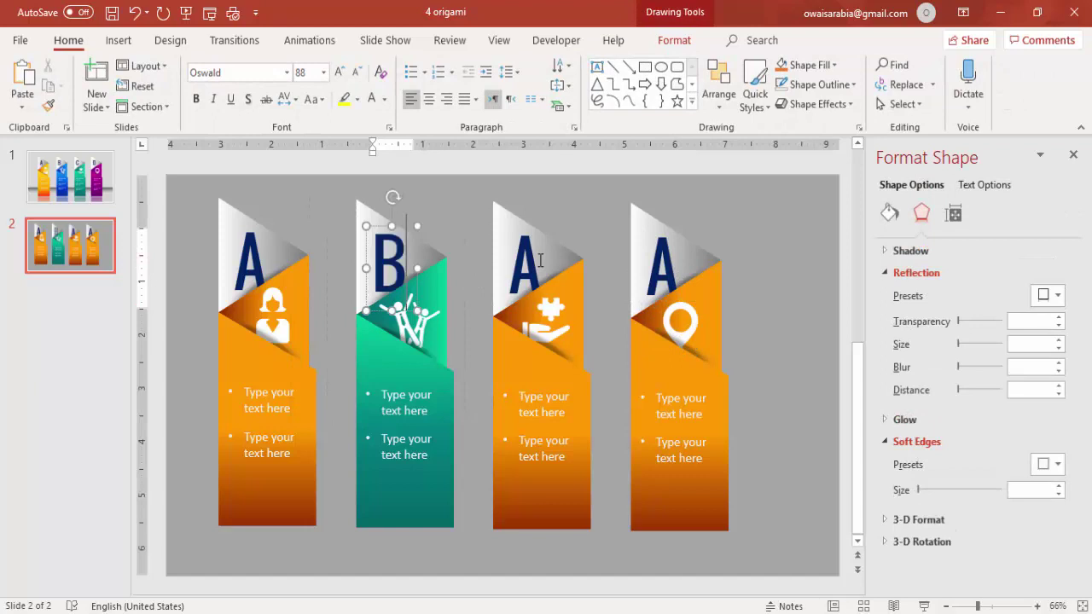
left_click(518, 303)
key("Delete")
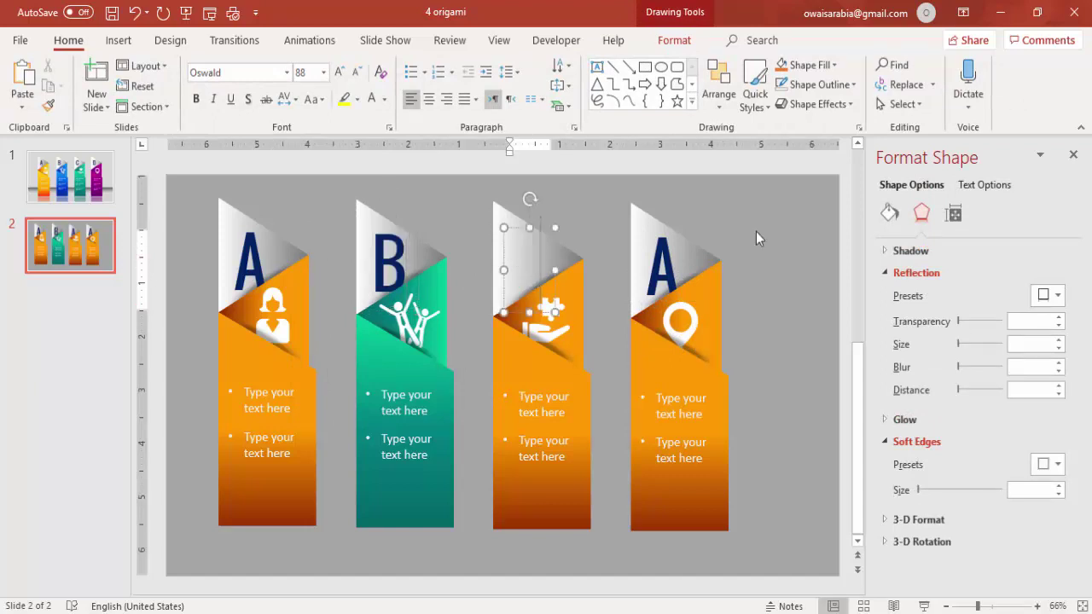
type("C")
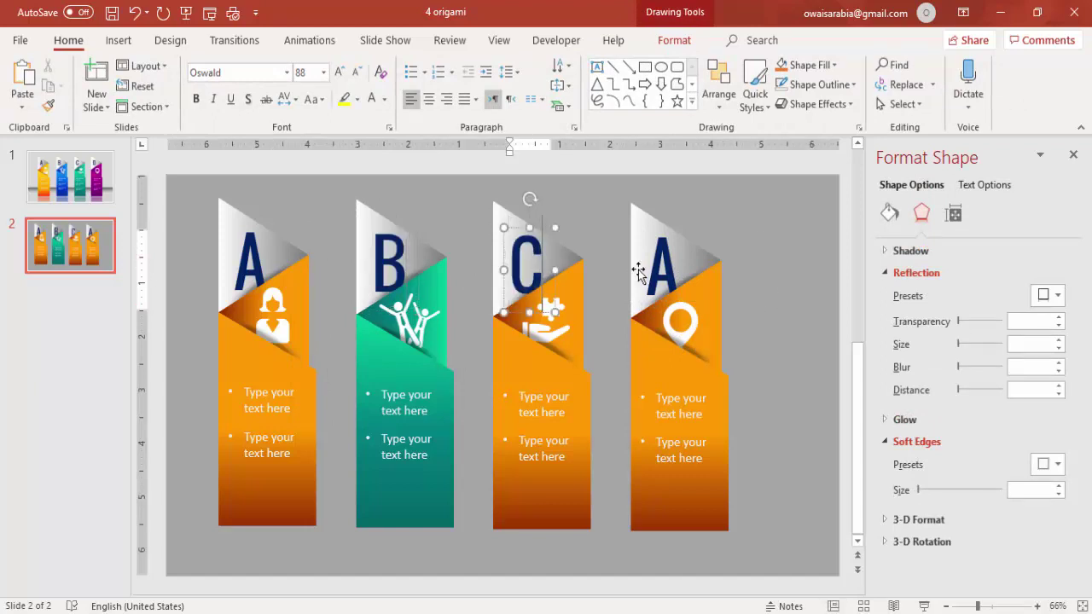
left_click(670, 264)
key("Delete")
type("D")
left_click(781, 254)
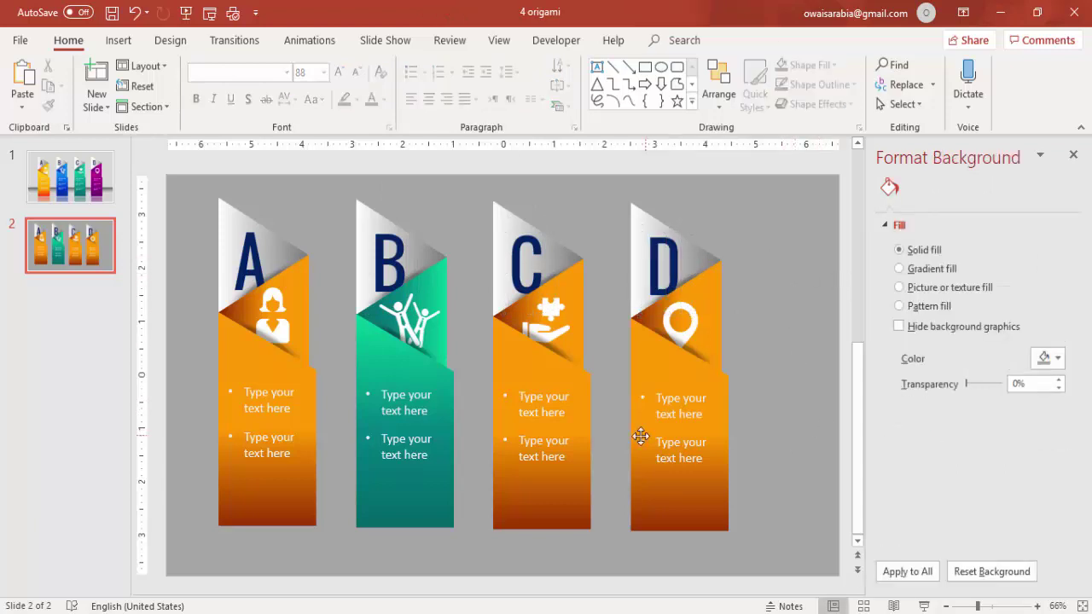
Group all the elements of each of the four banners into one separate group per banner
left_click_drag(191, 177, 341, 566)
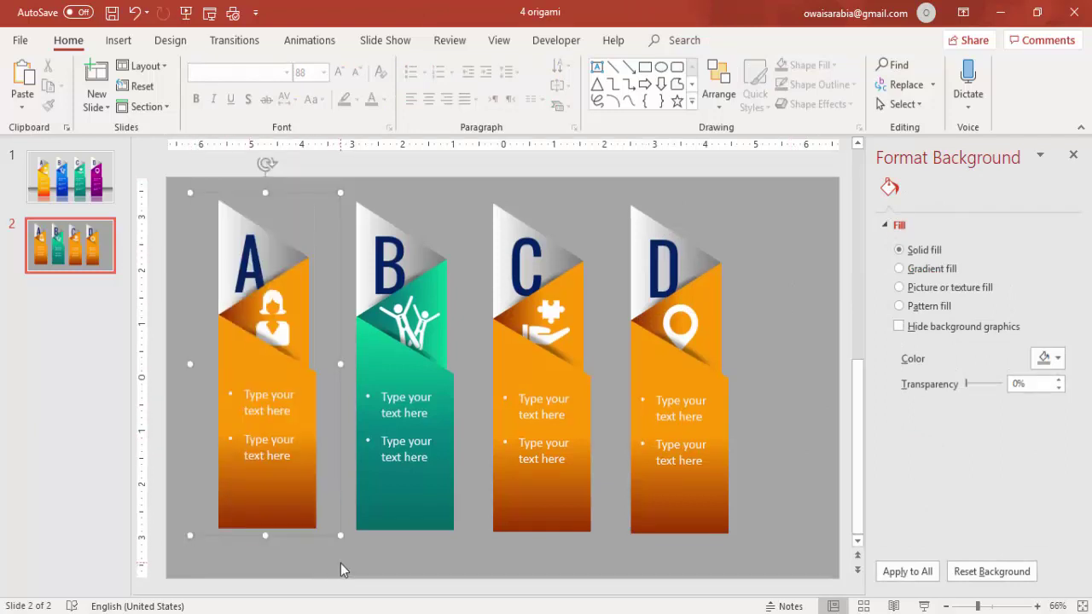
left_click(352, 198)
left_click_drag(333, 166, 484, 581)
left_click(465, 167)
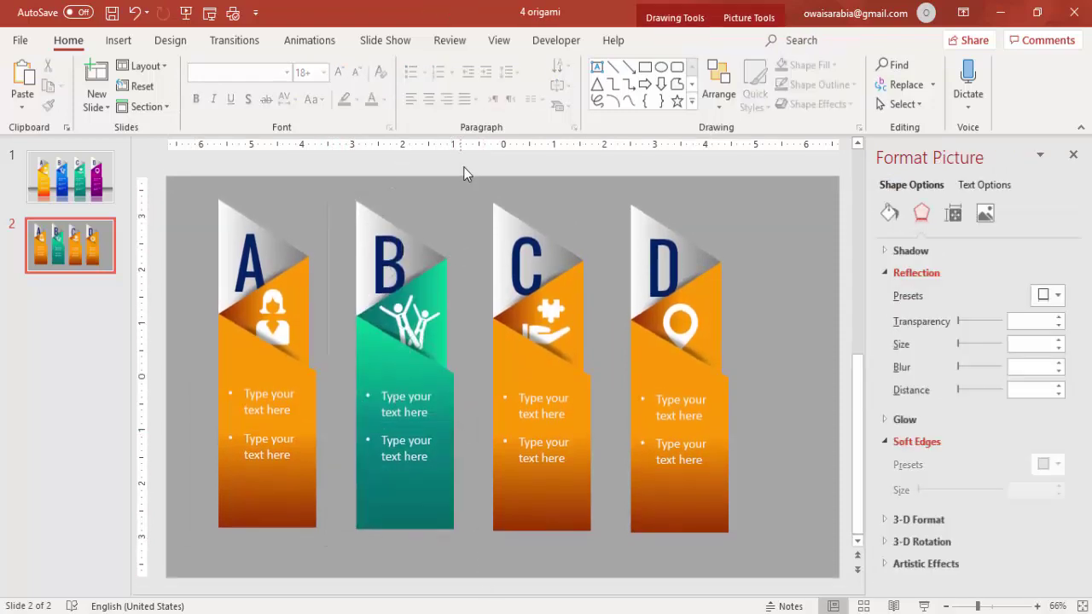
left_click_drag(463, 167, 621, 564)
left_click(616, 189)
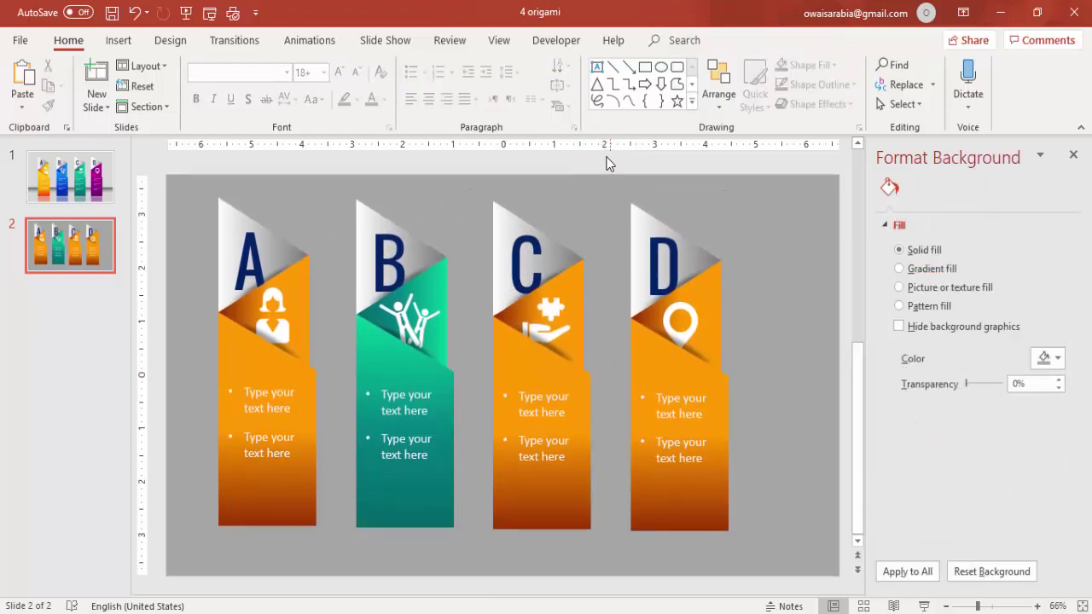
left_click_drag(772, 554, 606, 159)
key("ctrl+g")
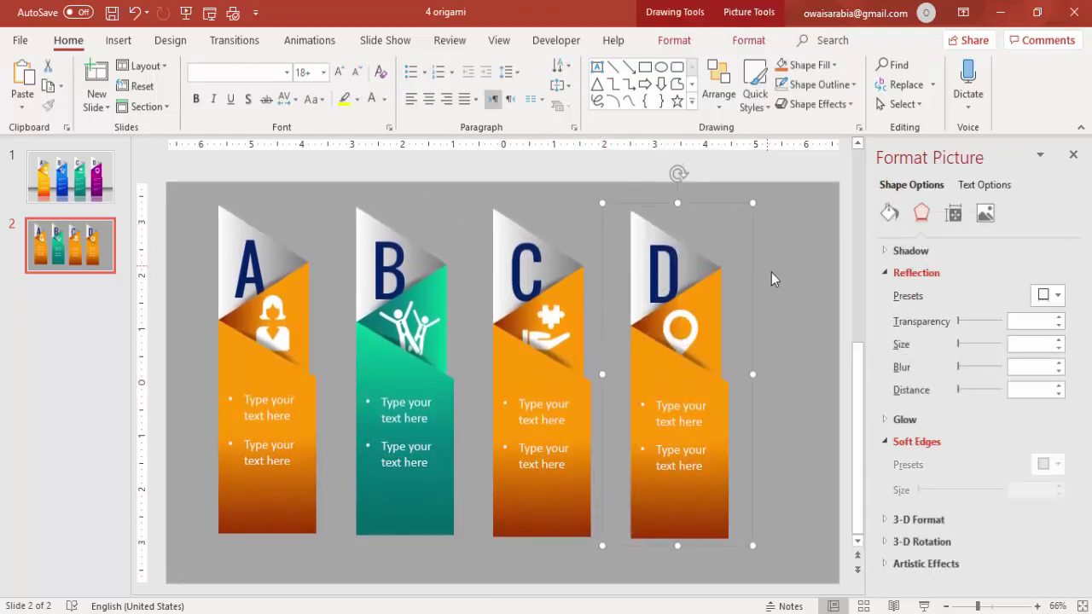
Apply the middle preset of the Reflection Variations to all four banner groups
left_click(580, 397, "shift")
left_click(339, 402, "shift")
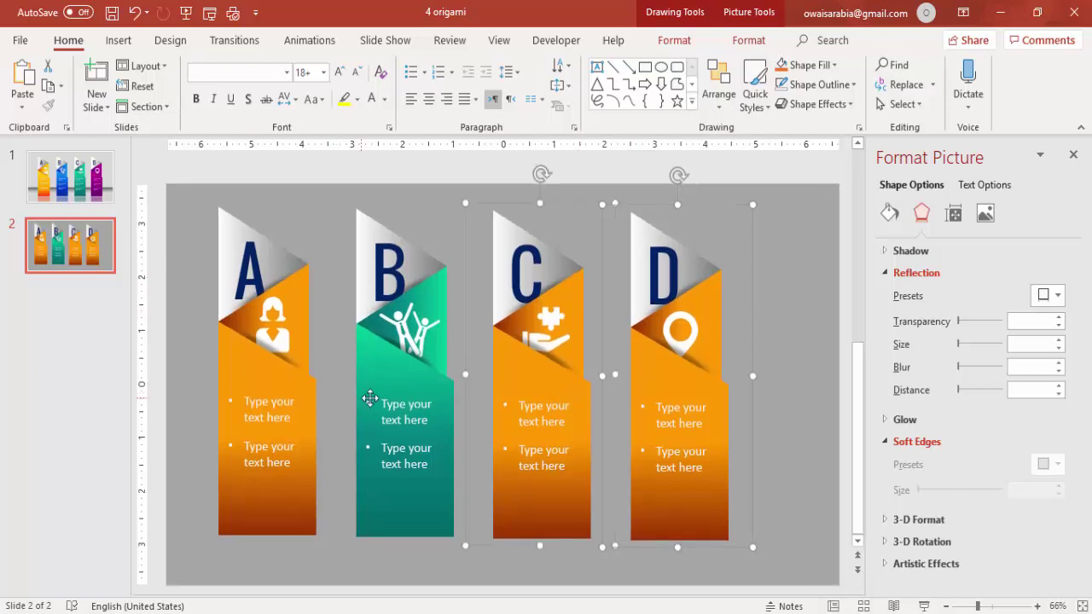
left_click(265, 398, "shift")
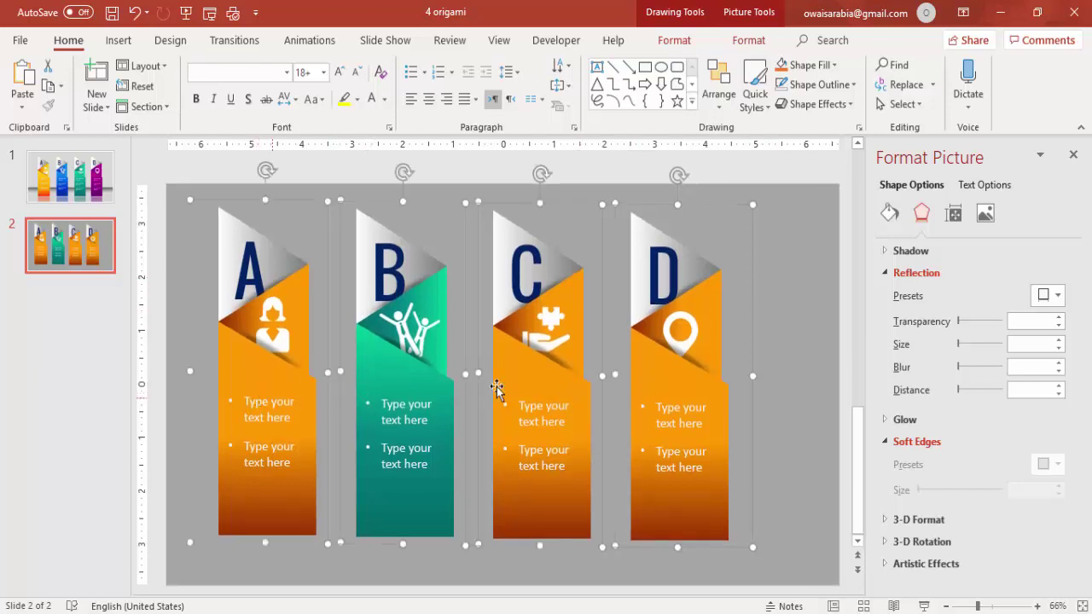
left_click(938, 252)
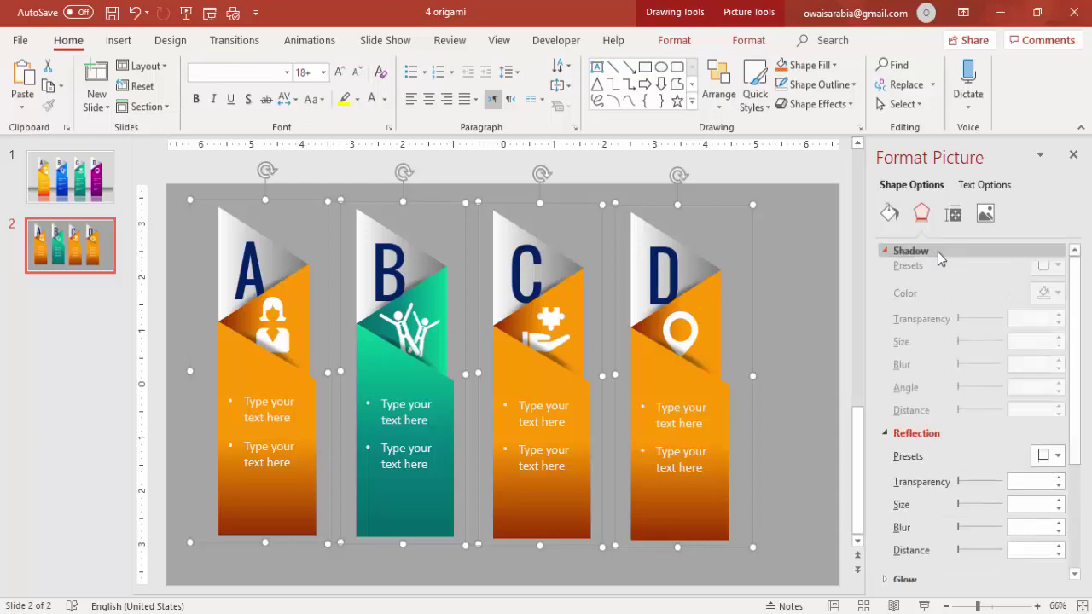
left_click(937, 252)
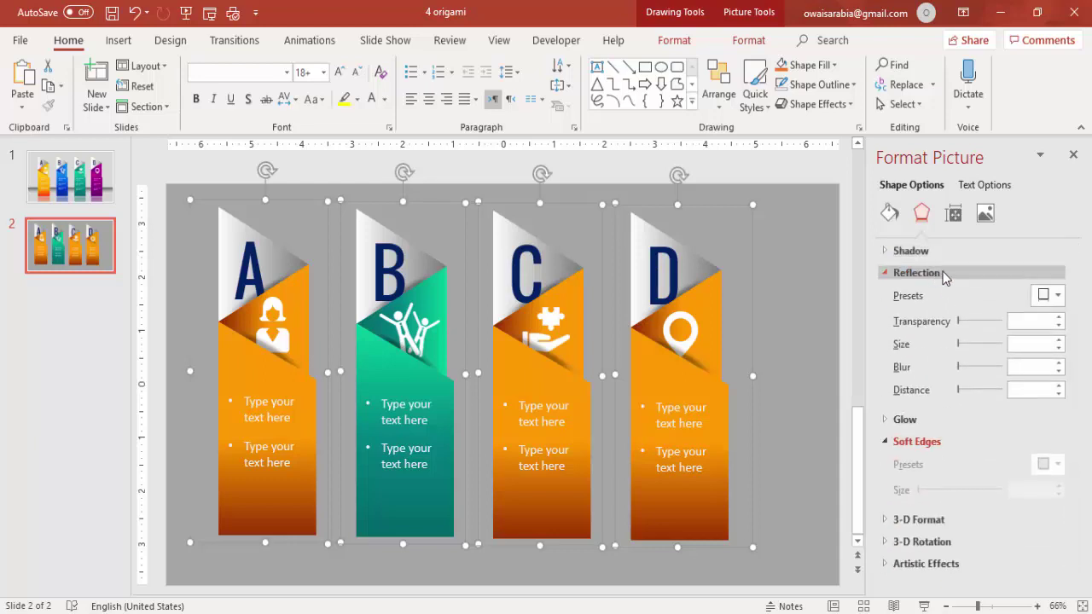
left_click(1049, 295)
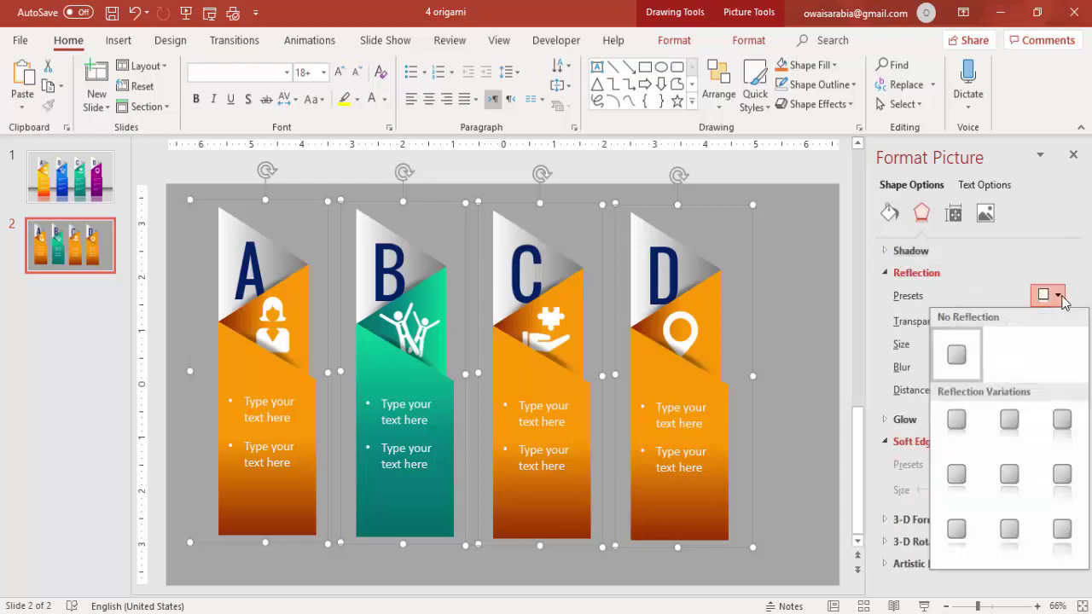
left_click(1016, 467)
left_click(806, 396)
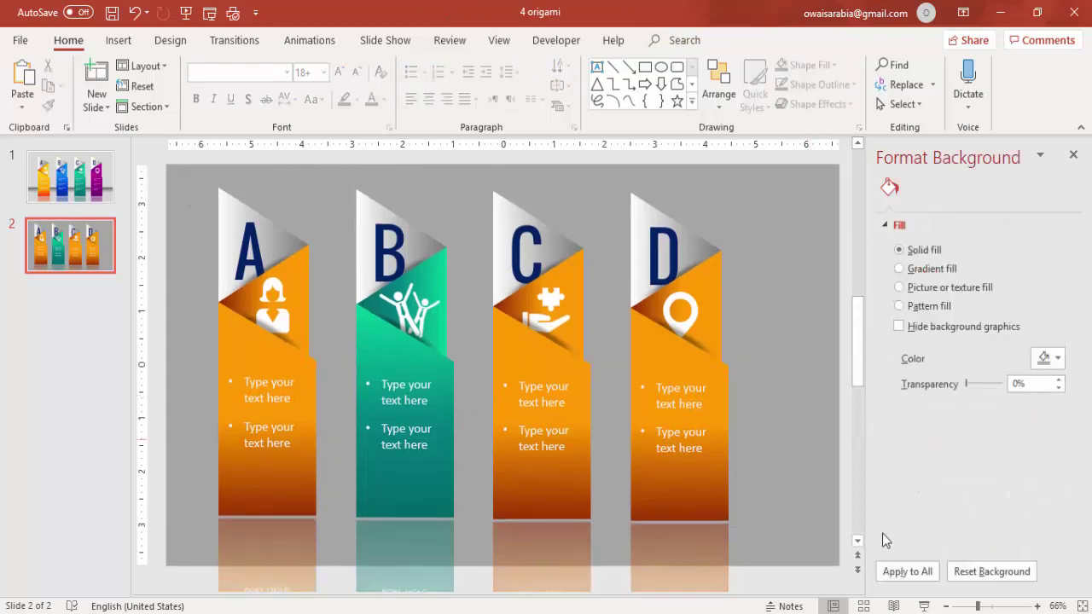
Draw a full-width rectangle, 13.33" wide and about 2.37" high, across the lower part of the slide and remove its outline
left_click(119, 41)
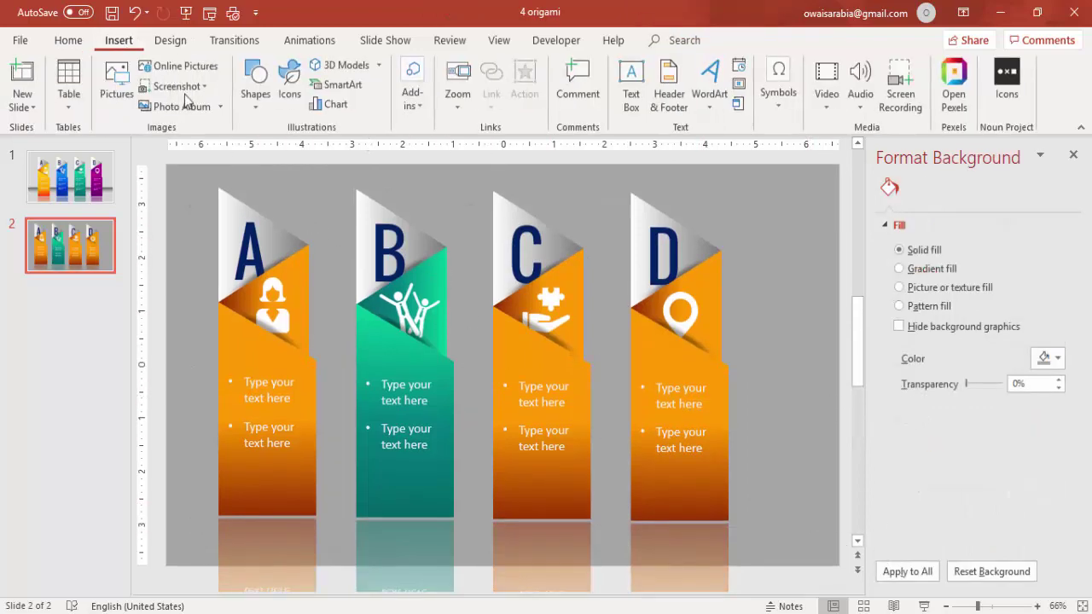
left_click(255, 107)
left_click(288, 146)
left_click_drag(167, 436, 836, 549)
left_click(445, 84)
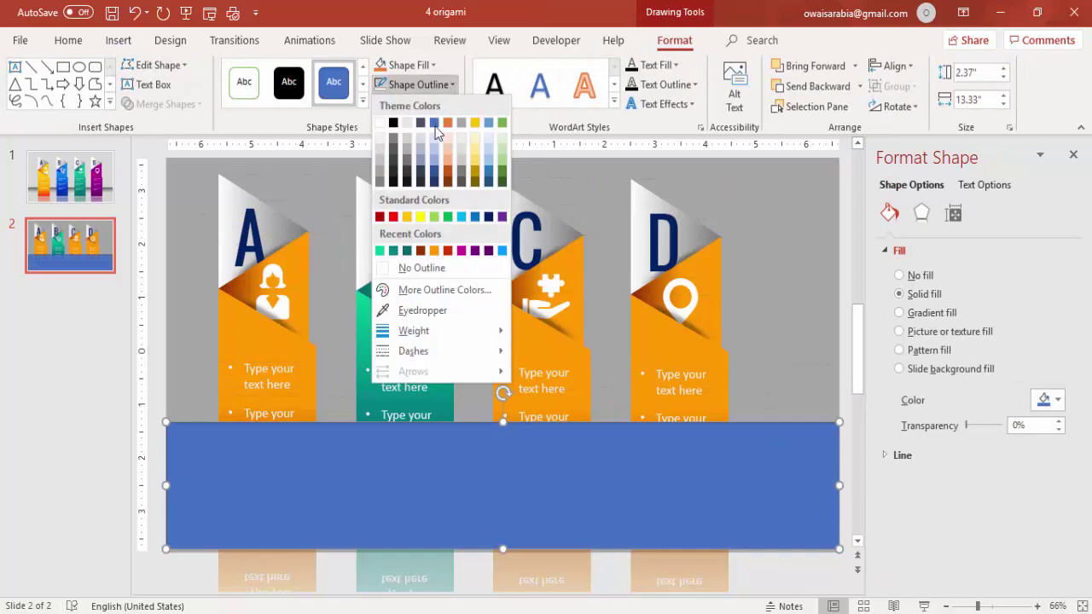
left_click(438, 262)
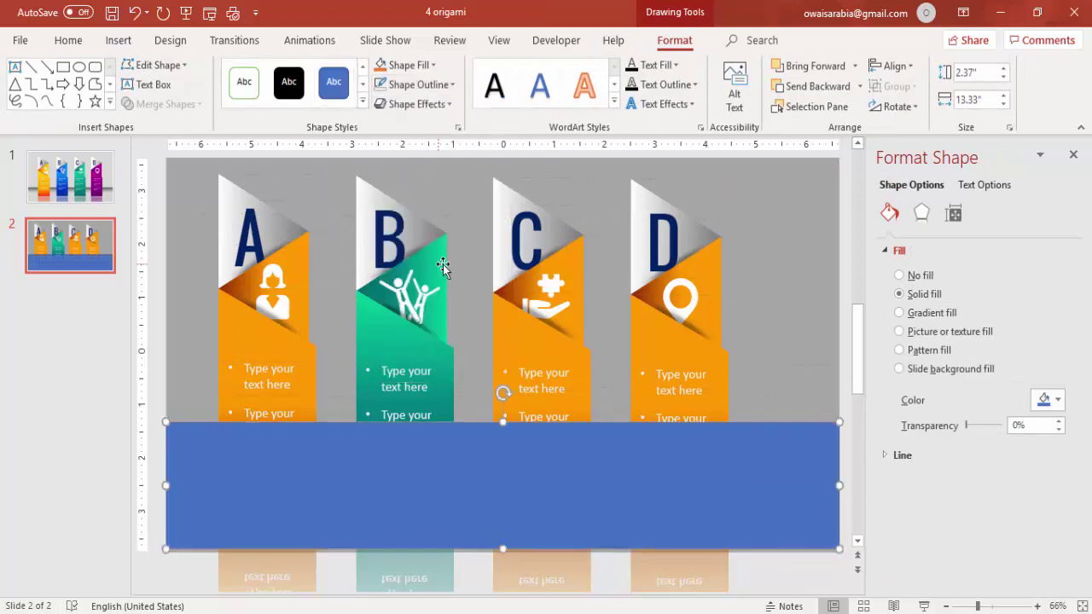
Give the full-width rectangle a gradient fill and remove its 55% gradient stop
left_click(899, 312)
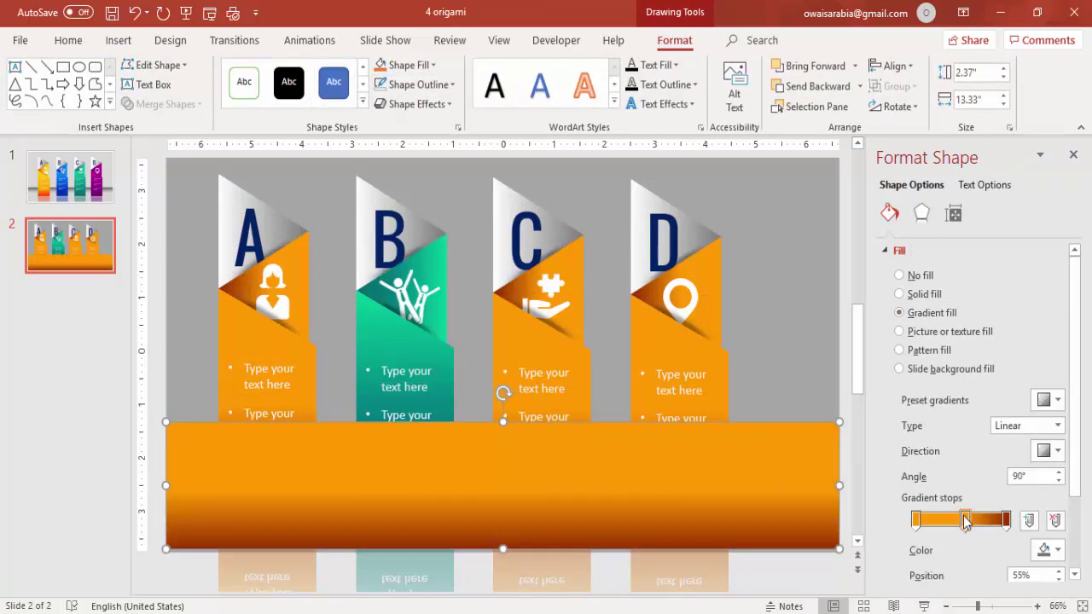
left_click(1056, 521)
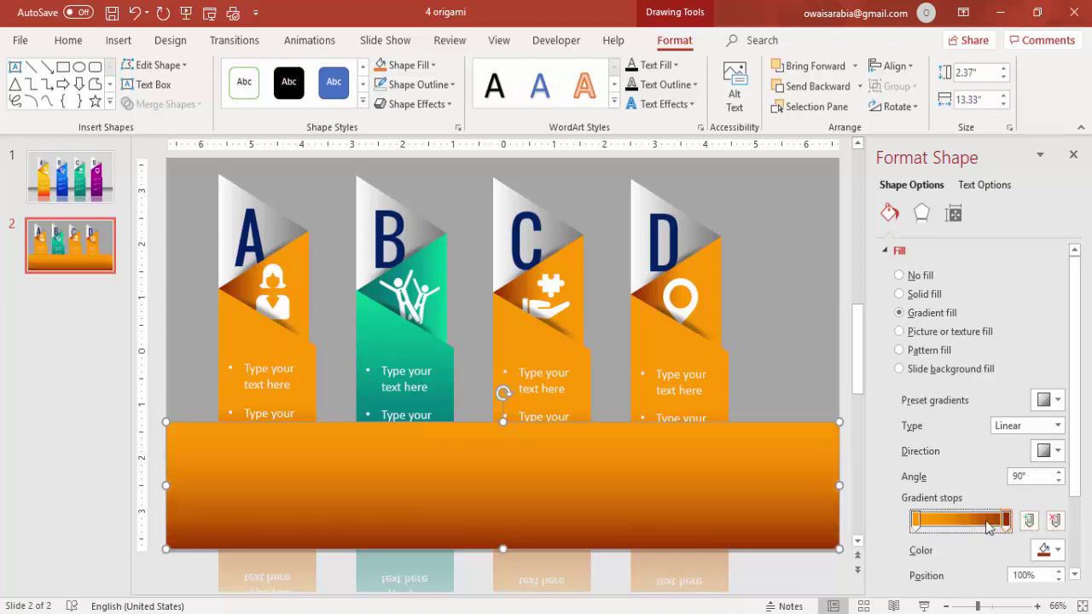
Recolour the full-width rectangle's gradient with medium grey at the 0% stop and light grey at the 100% stop
left_click(917, 520)
left_click(1049, 551)
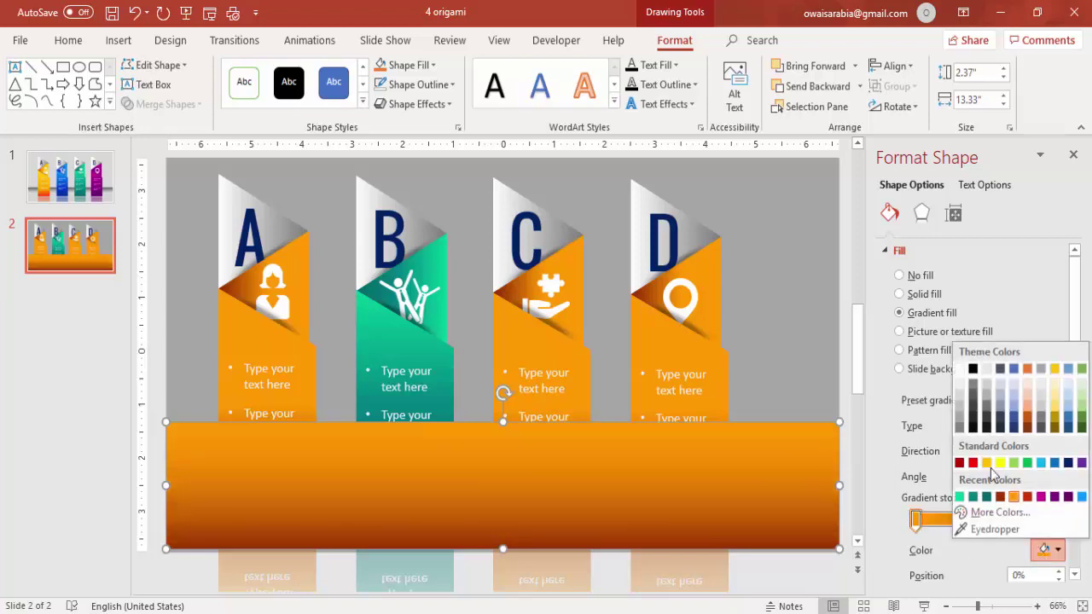
left_click(976, 392)
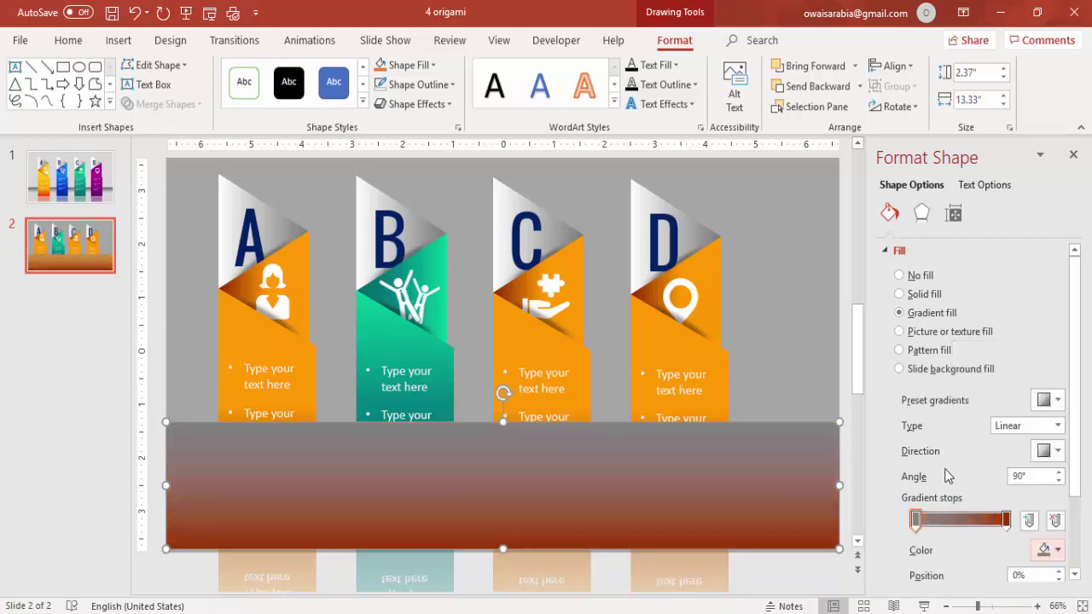
left_click(1002, 520)
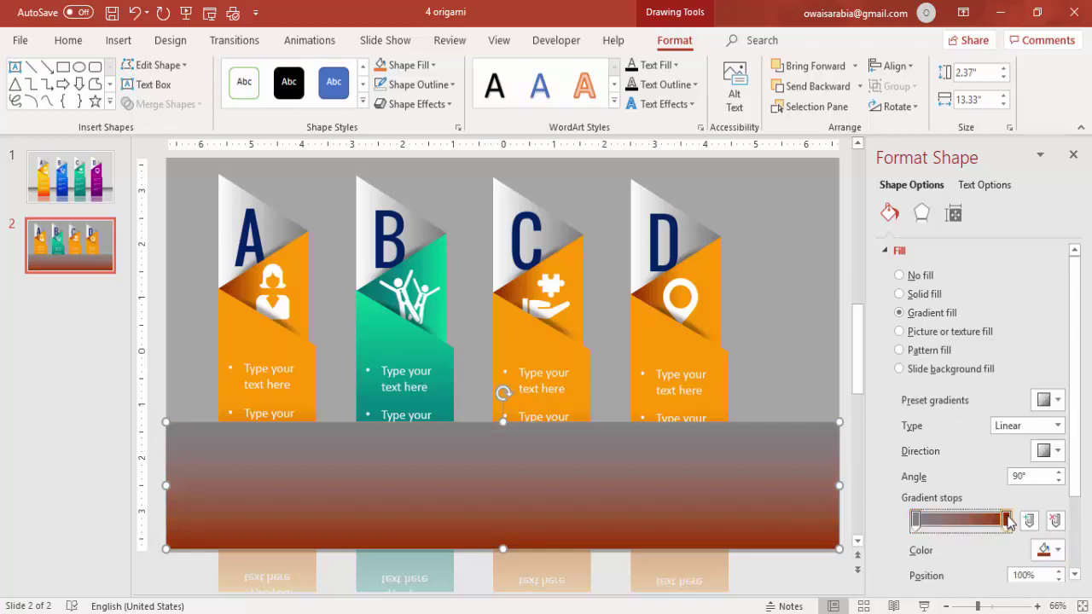
left_click(1050, 550)
left_click(960, 396)
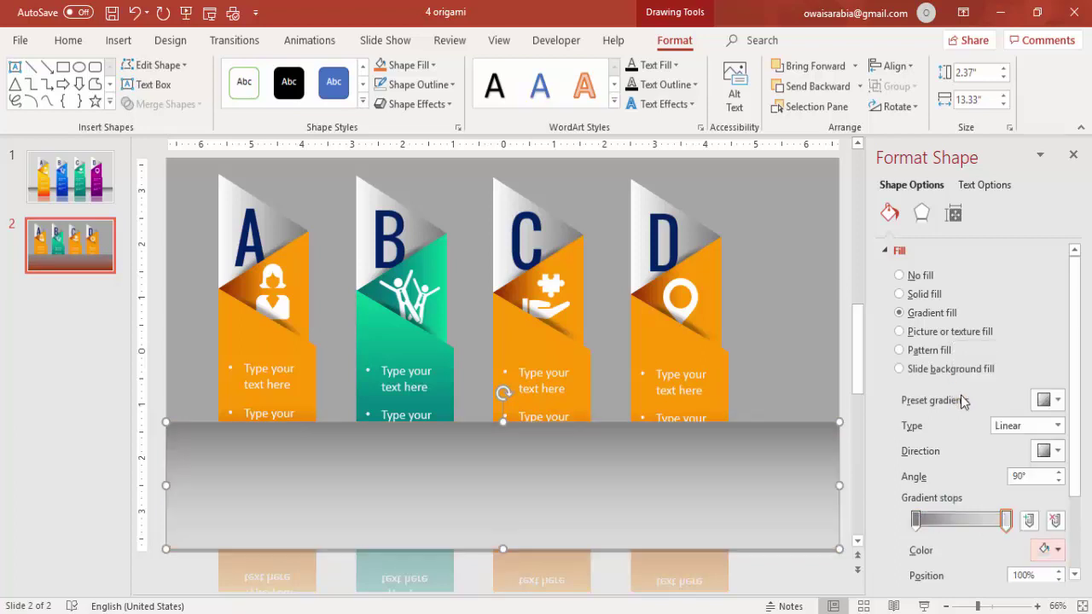
Change the 0% gradient stop of the full-width rectangle to a darker grey
left_click(918, 521)
left_click(1046, 550)
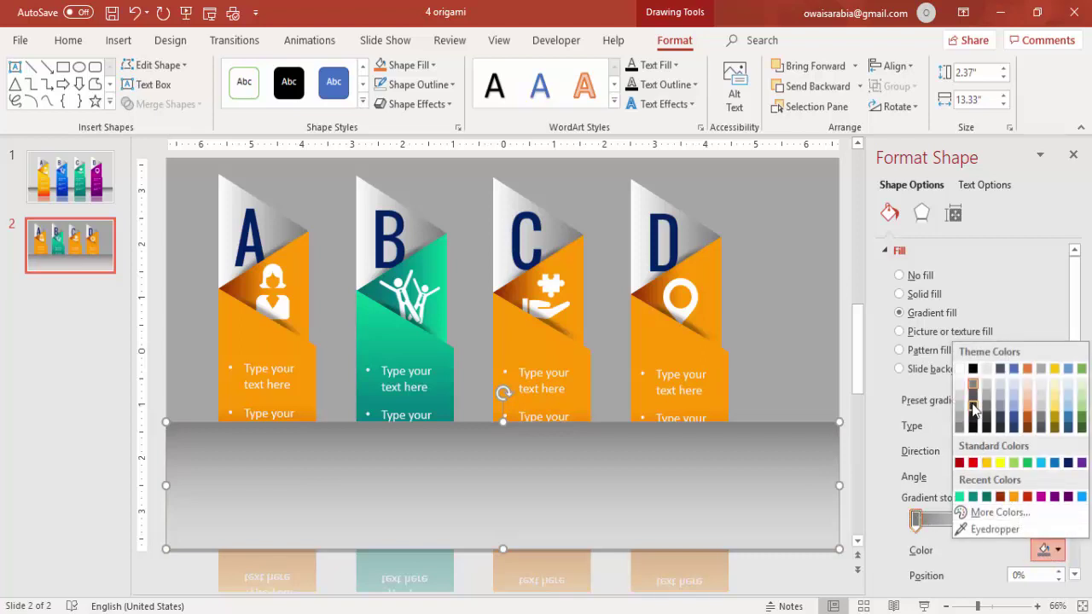
left_click(972, 402)
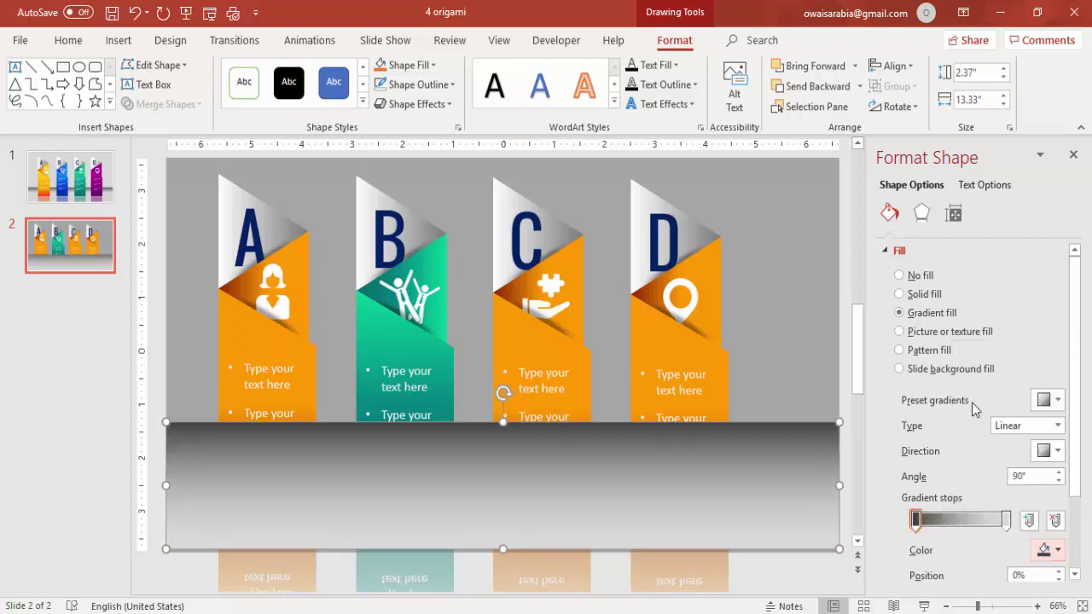
Send the gradient rectangle backward until it lies behind all four banner groups
left_click(817, 86)
left_click(818, 86)
left_click(818, 86)
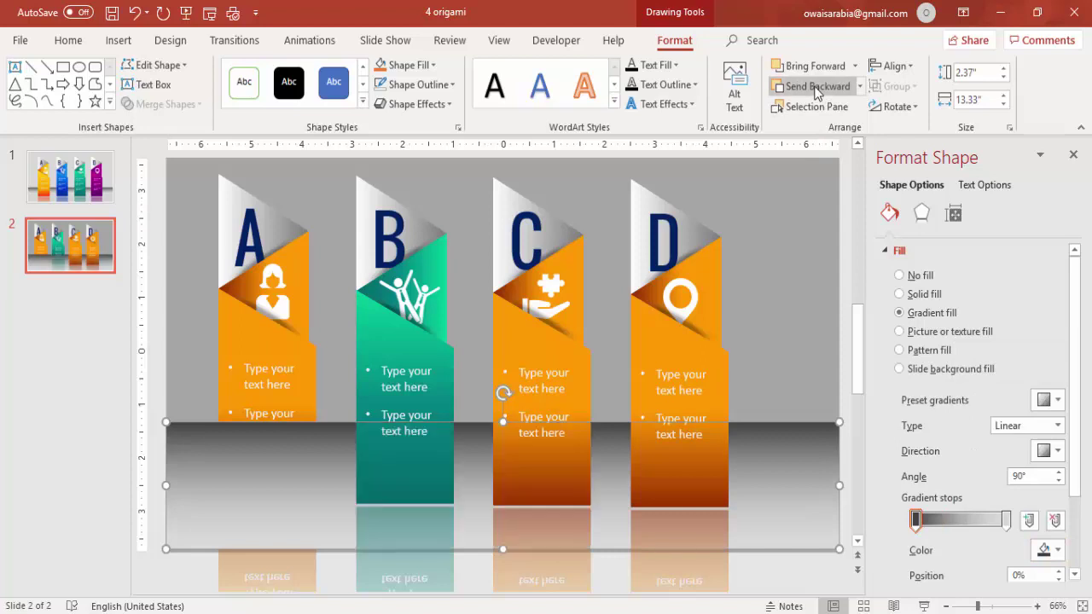
left_click(817, 86)
left_click(748, 201)
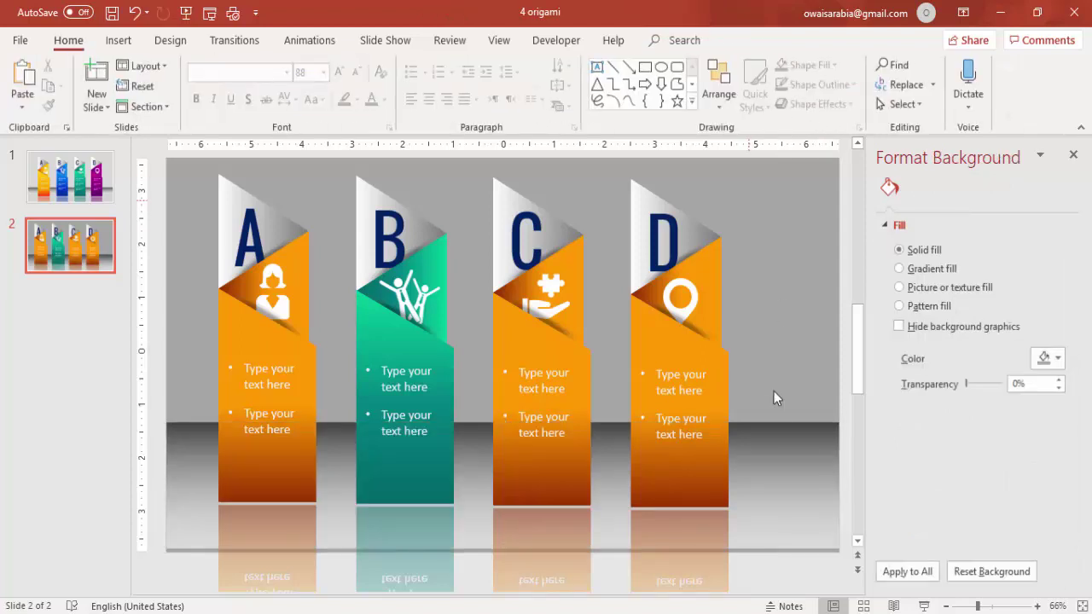
Lower the floor rectangle's upper edge to reduce its height to about 2.06", keeping its lower edge in place
left_click(775, 439)
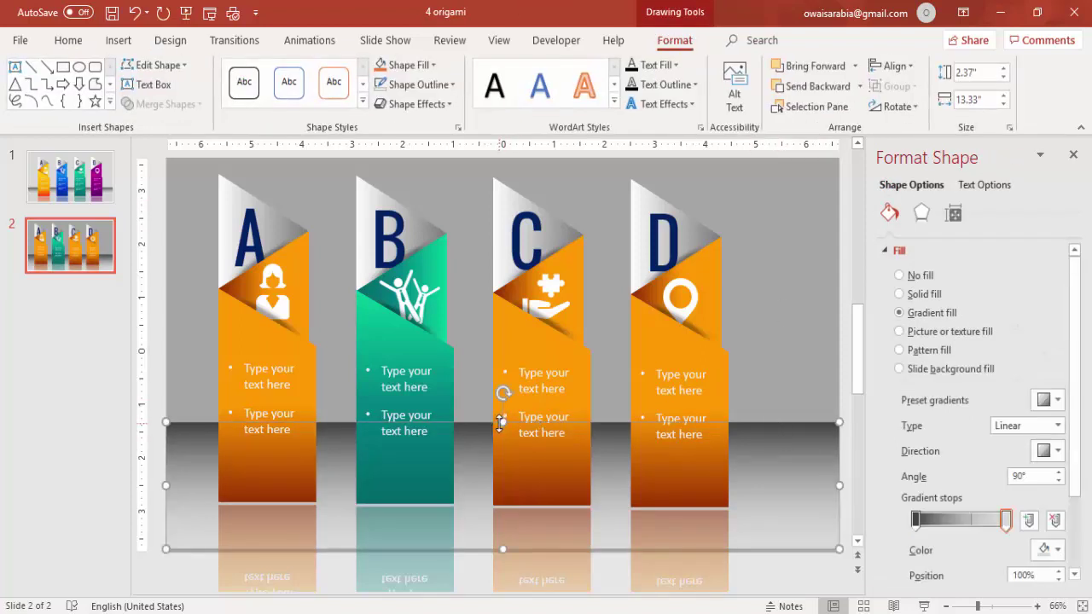
left_click_drag(501, 423, 502, 438)
left_click(809, 391)
left_click(779, 520)
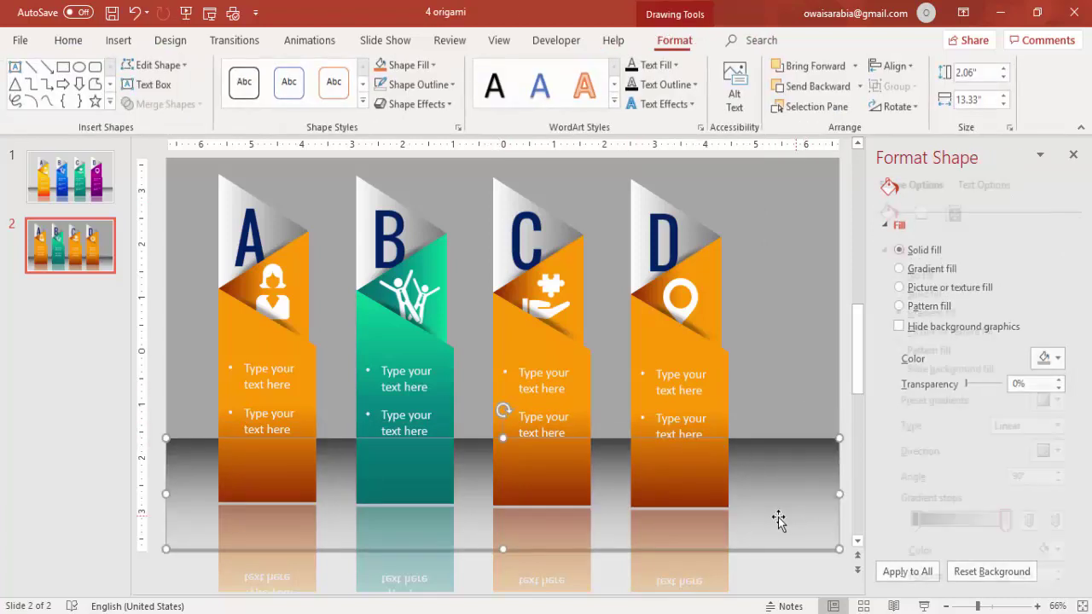
left_click(793, 388)
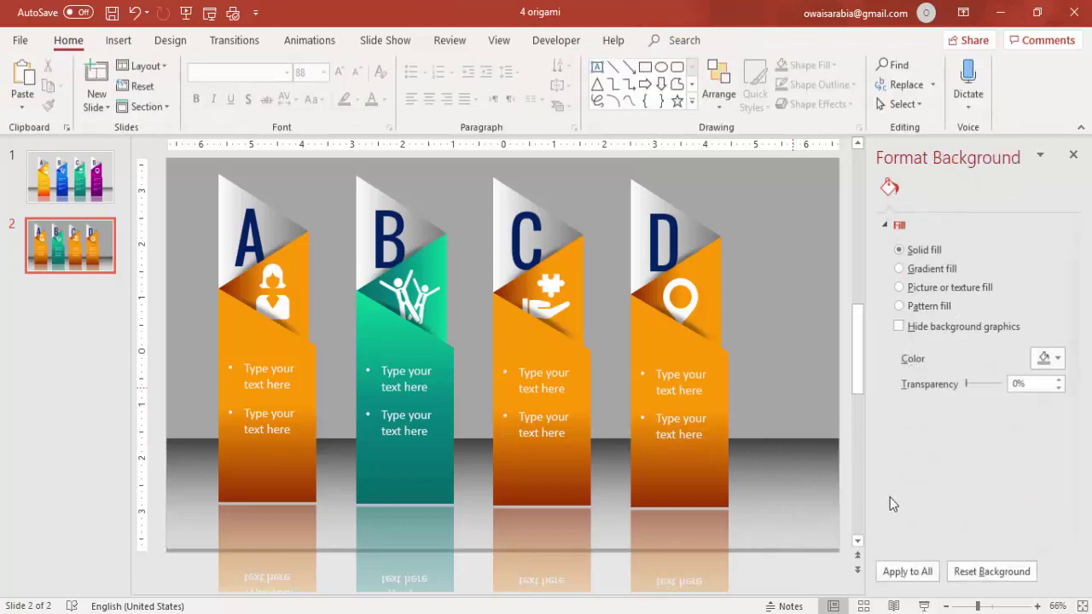